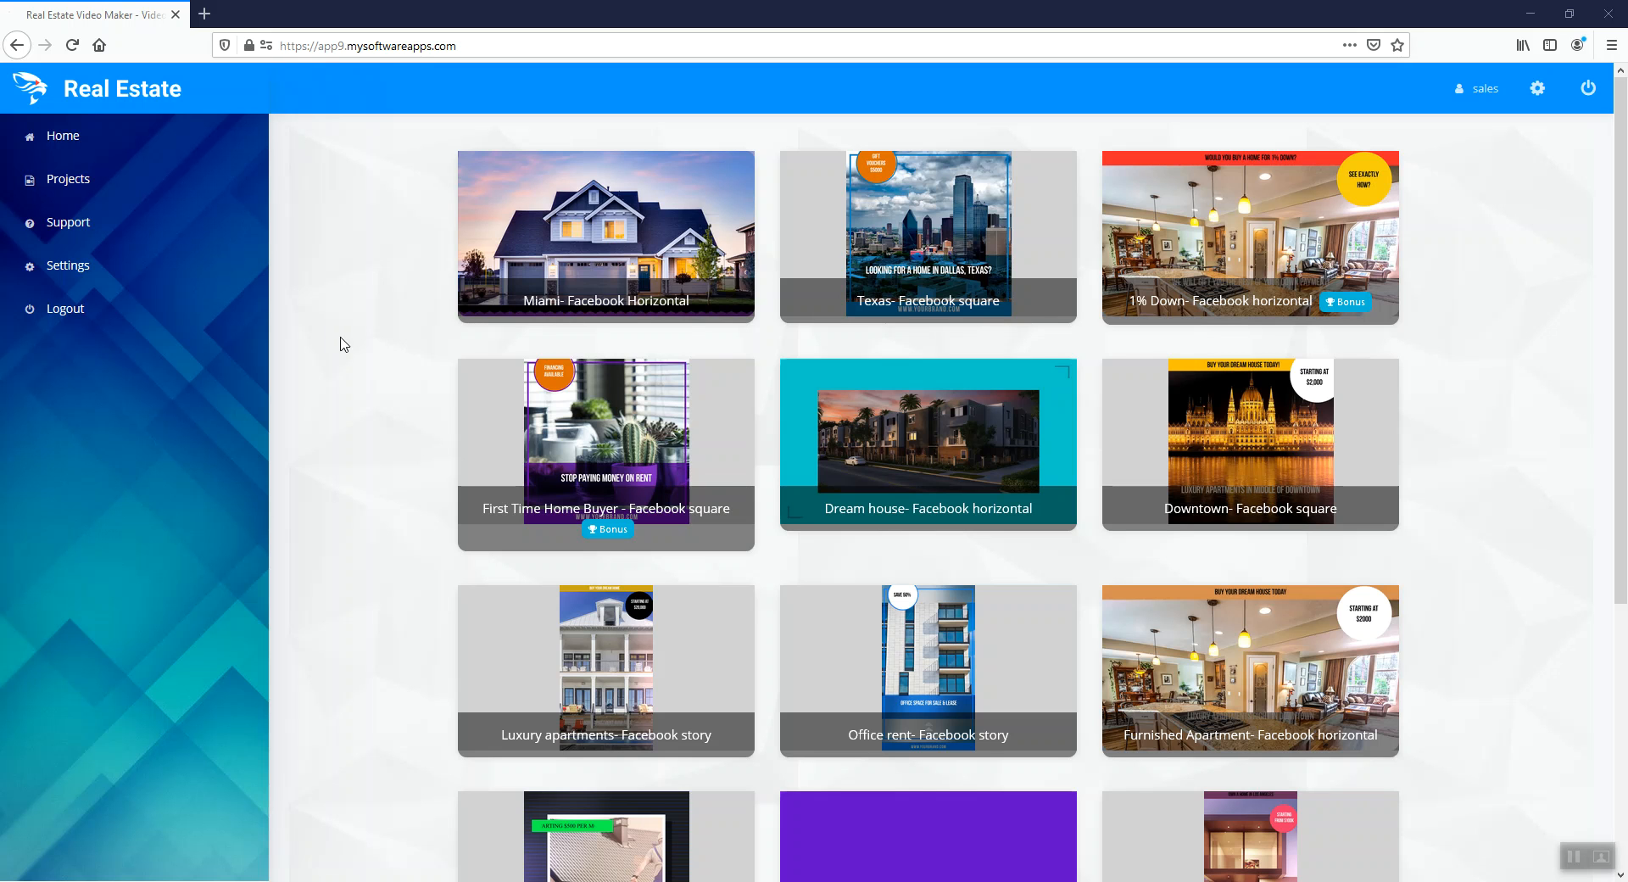
# Create a new video from the "First Time Home Buyer - Facebook square" template
pyautogui.scroll(-3, 370, 362)
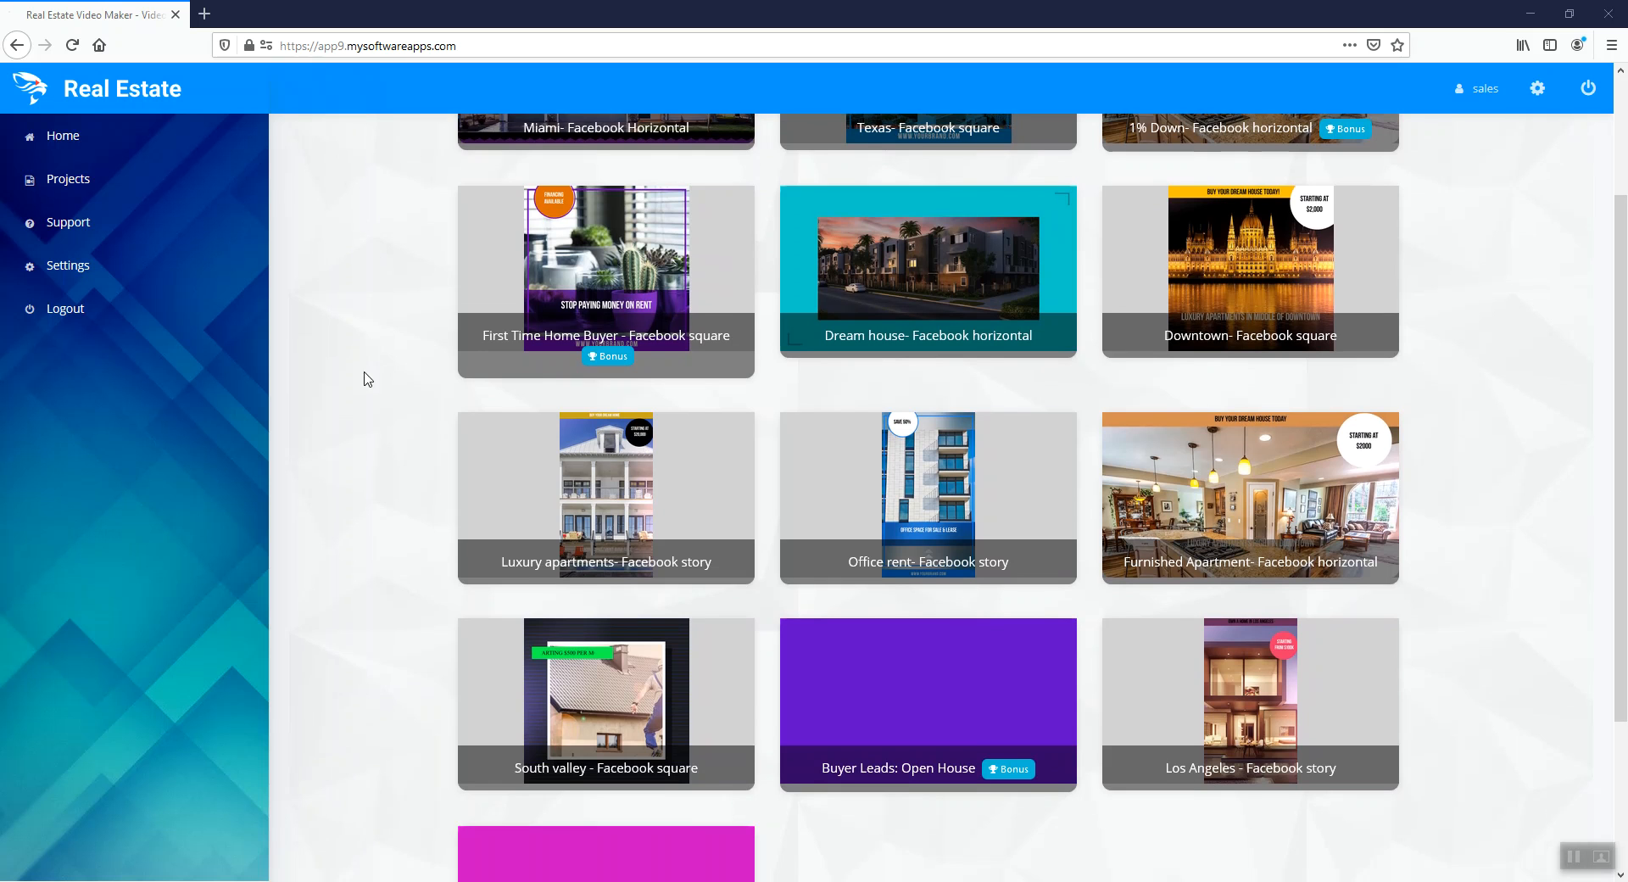
pyautogui.scroll(1, 362, 401)
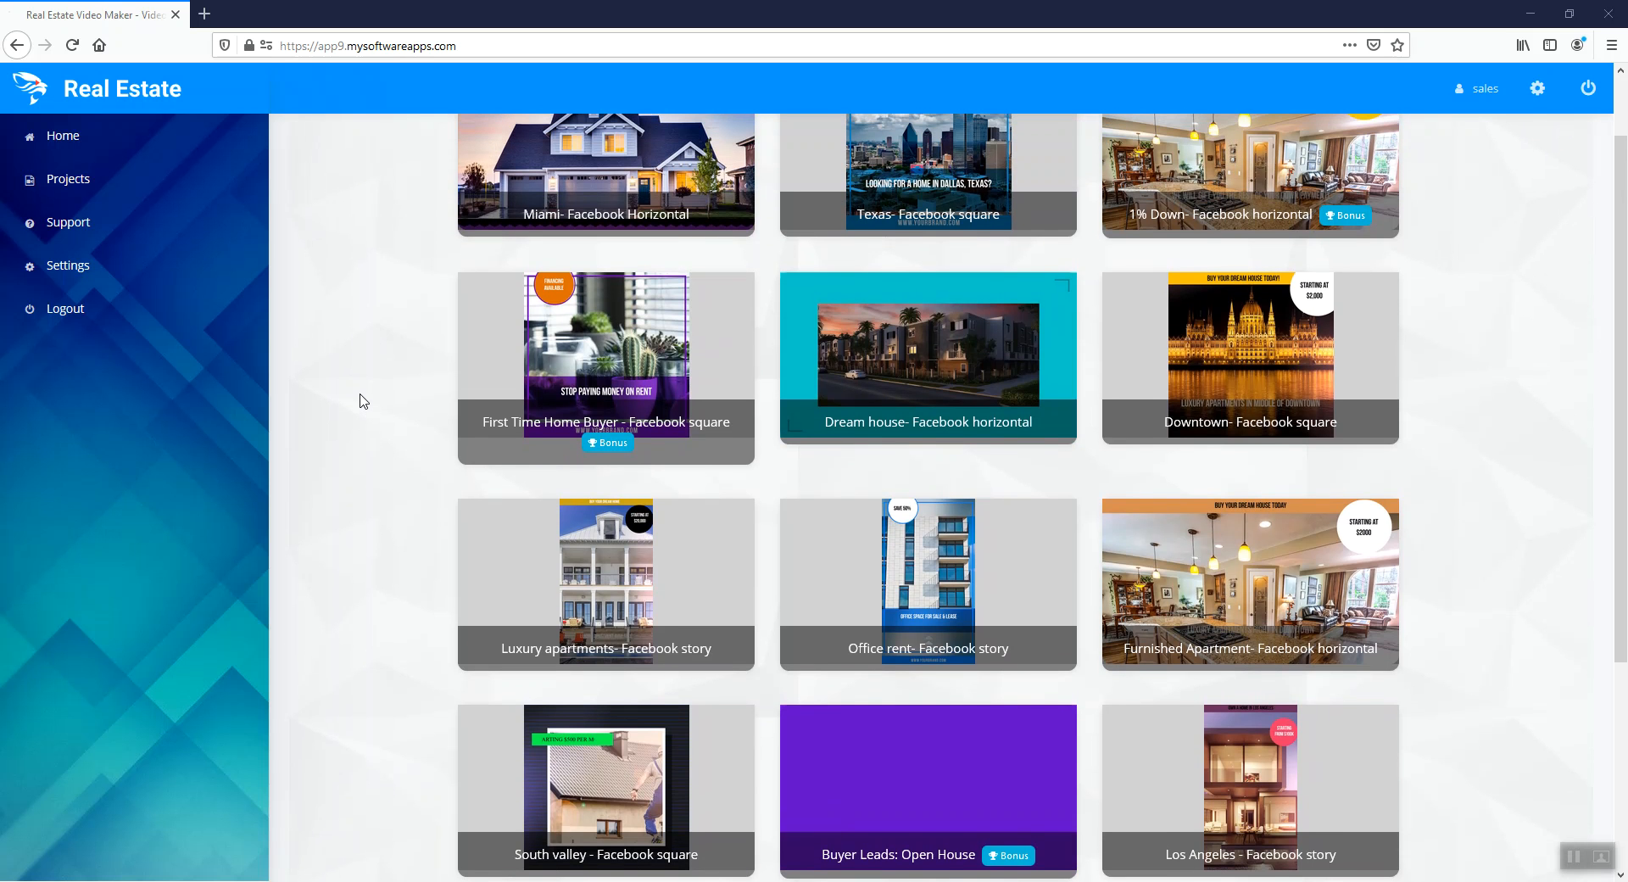
pyautogui.scroll(2, 363, 402)
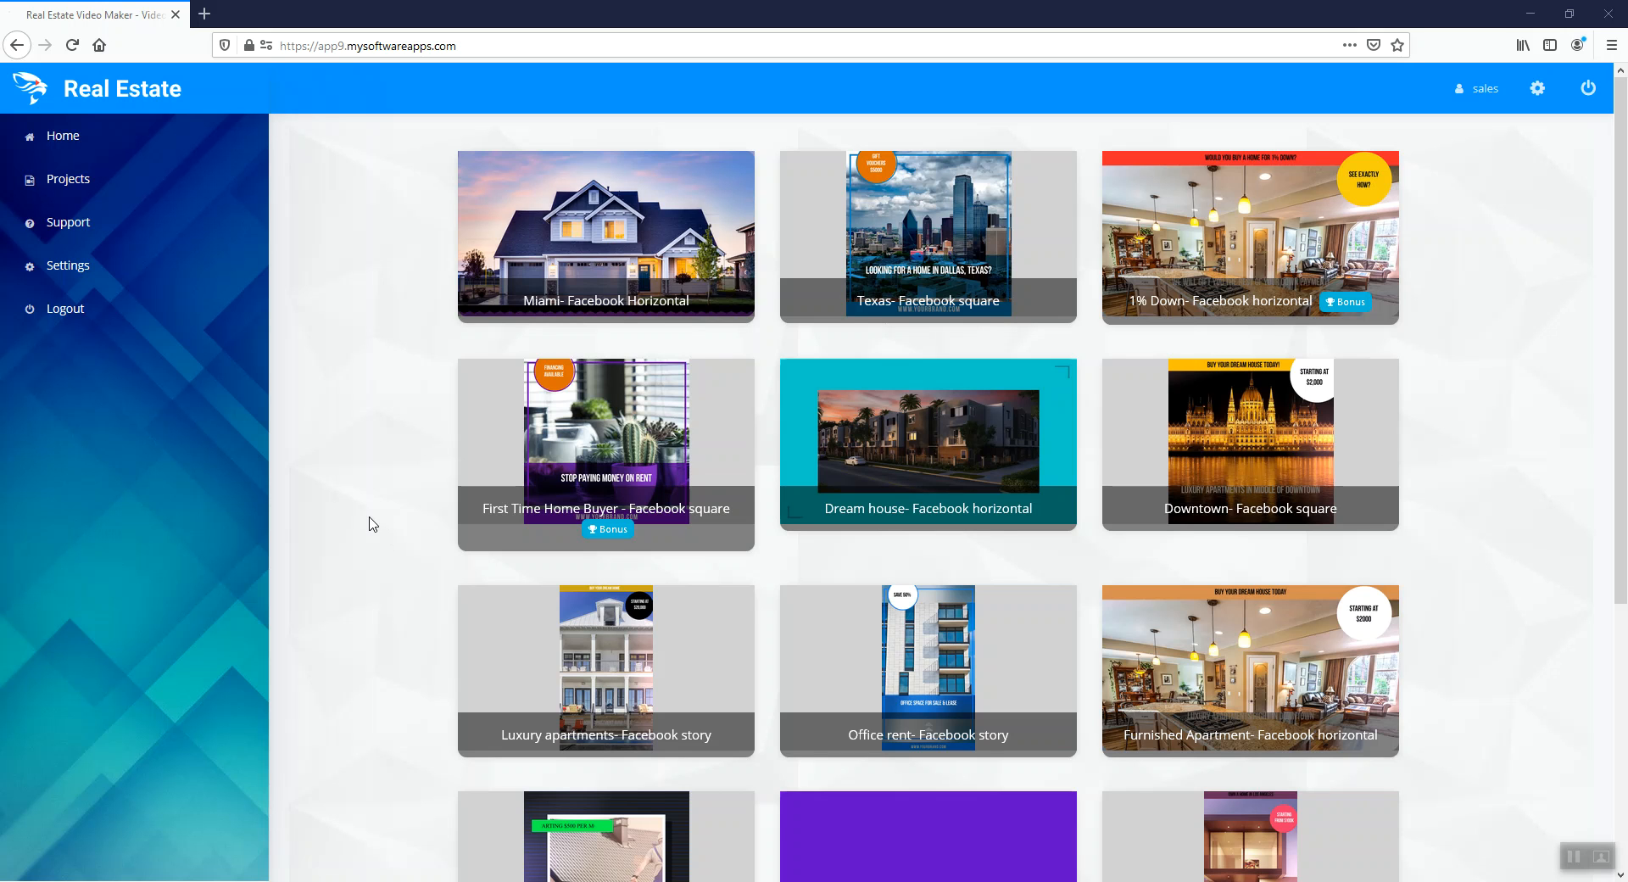
pyautogui.moveTo(641, 471)
pyautogui.moveTo(632, 440)
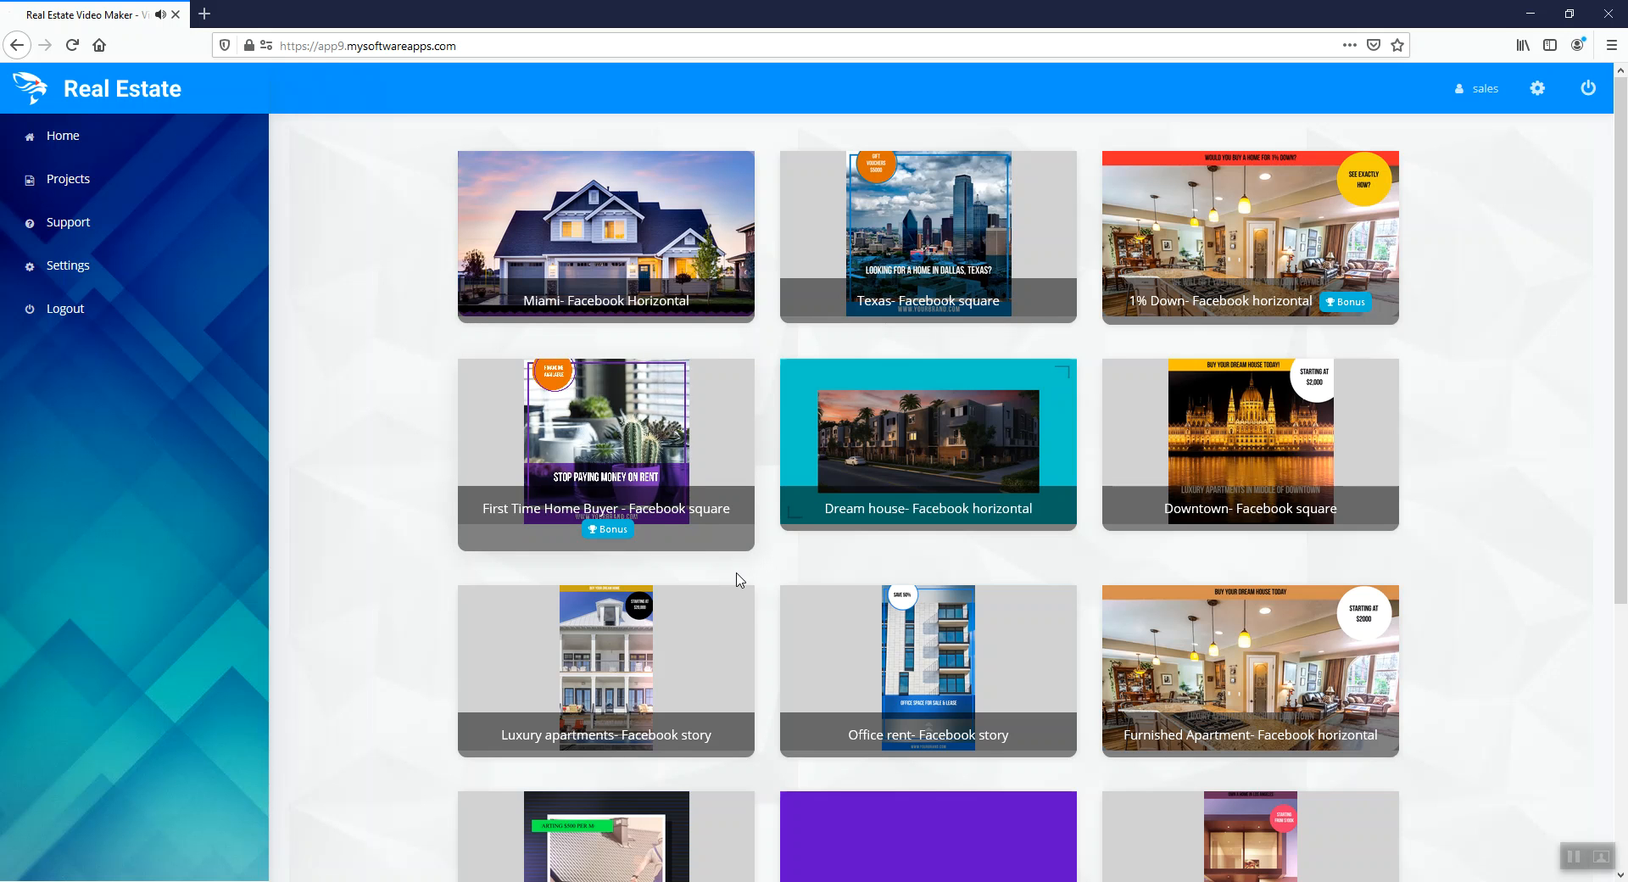
pyautogui.click(642, 460)
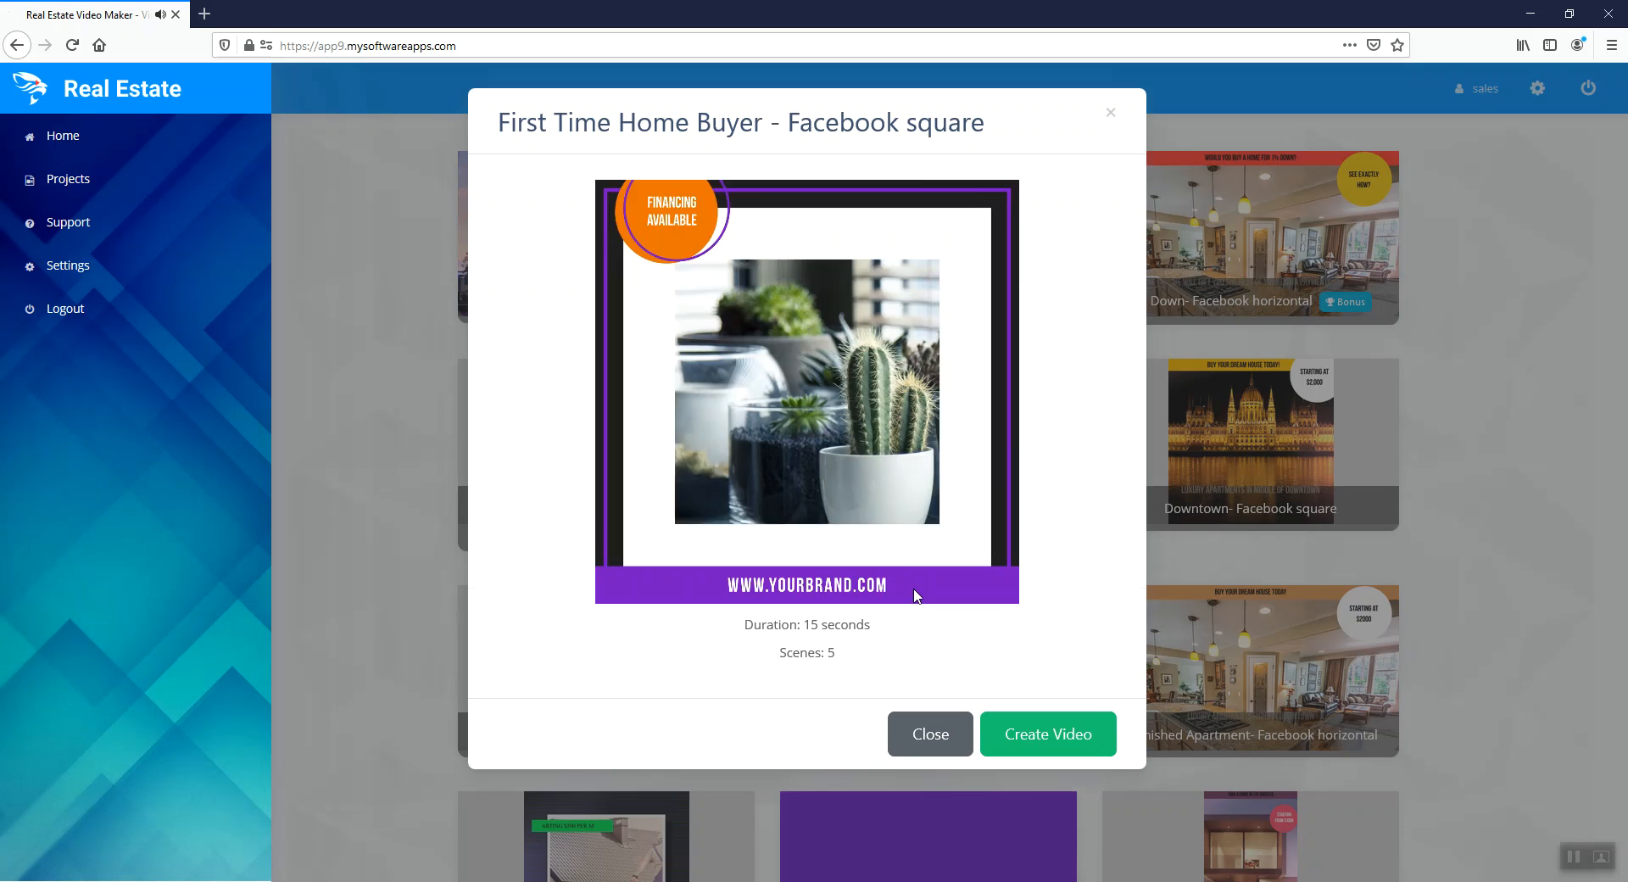
pyautogui.click(1056, 731)
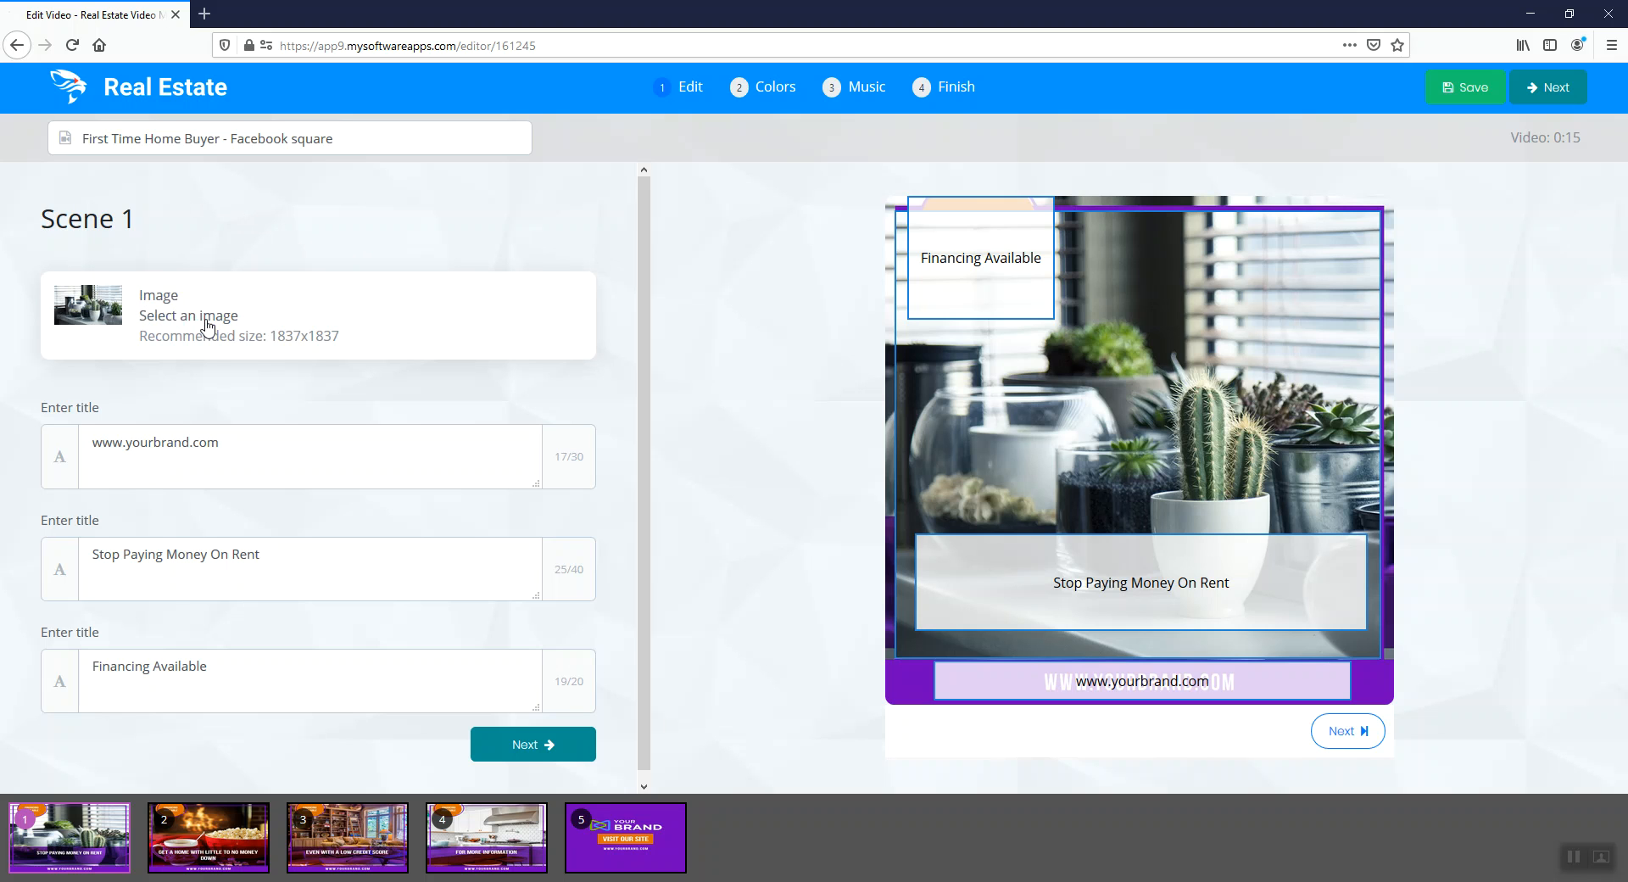
# Replace the Scene 1 image with the Jefferson Memorial photo found by searching Pixabay for "dc"
pyautogui.click(135, 322)
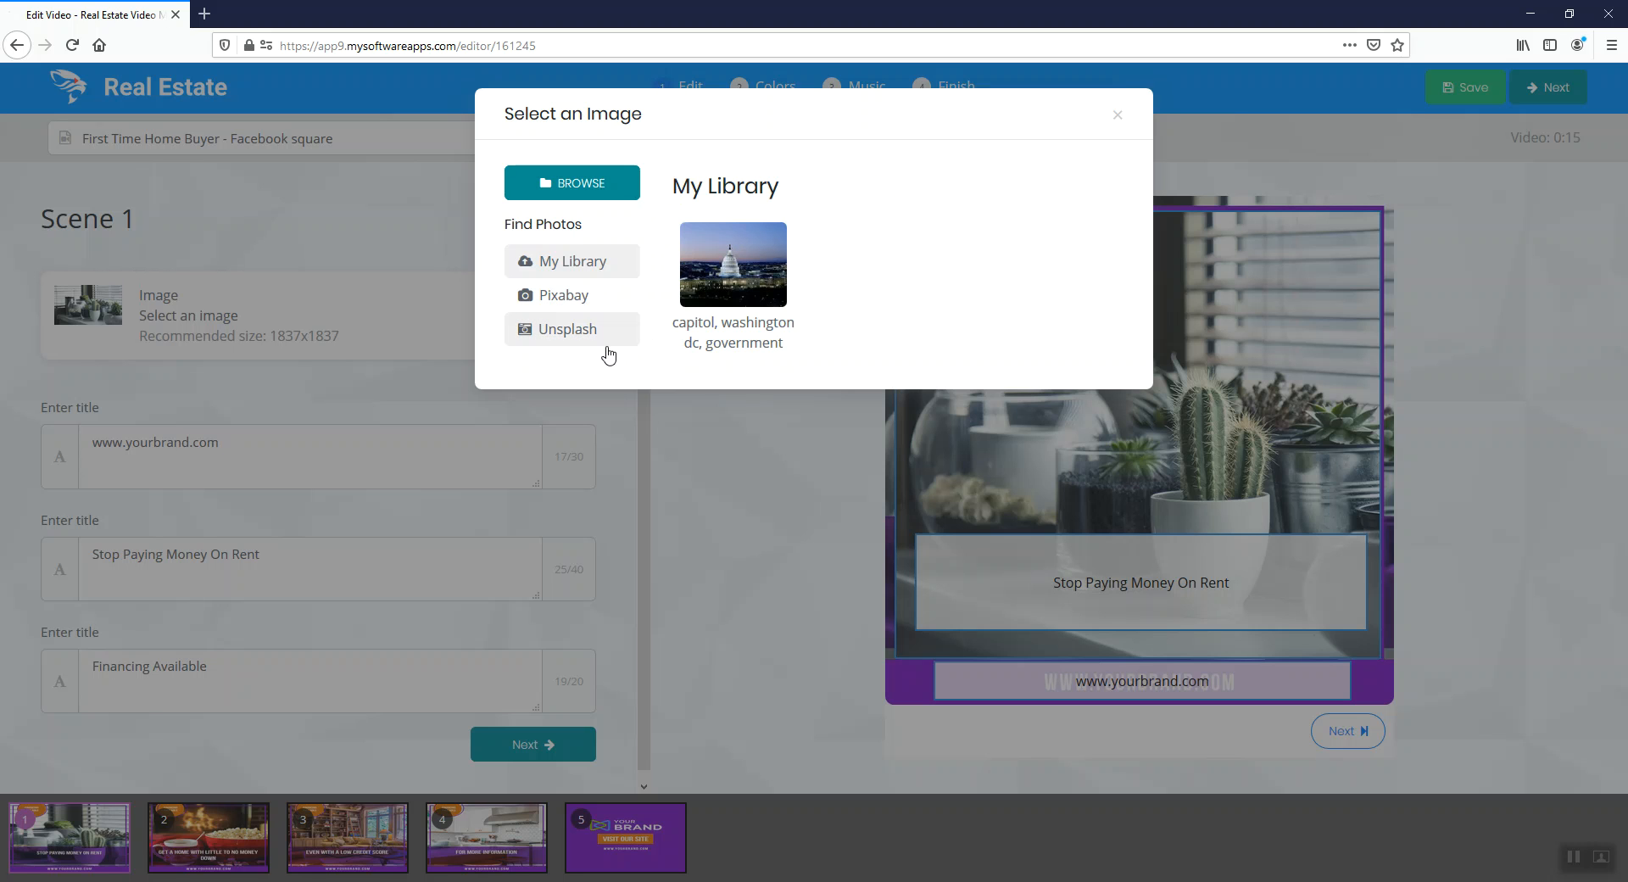
pyautogui.click(582, 298)
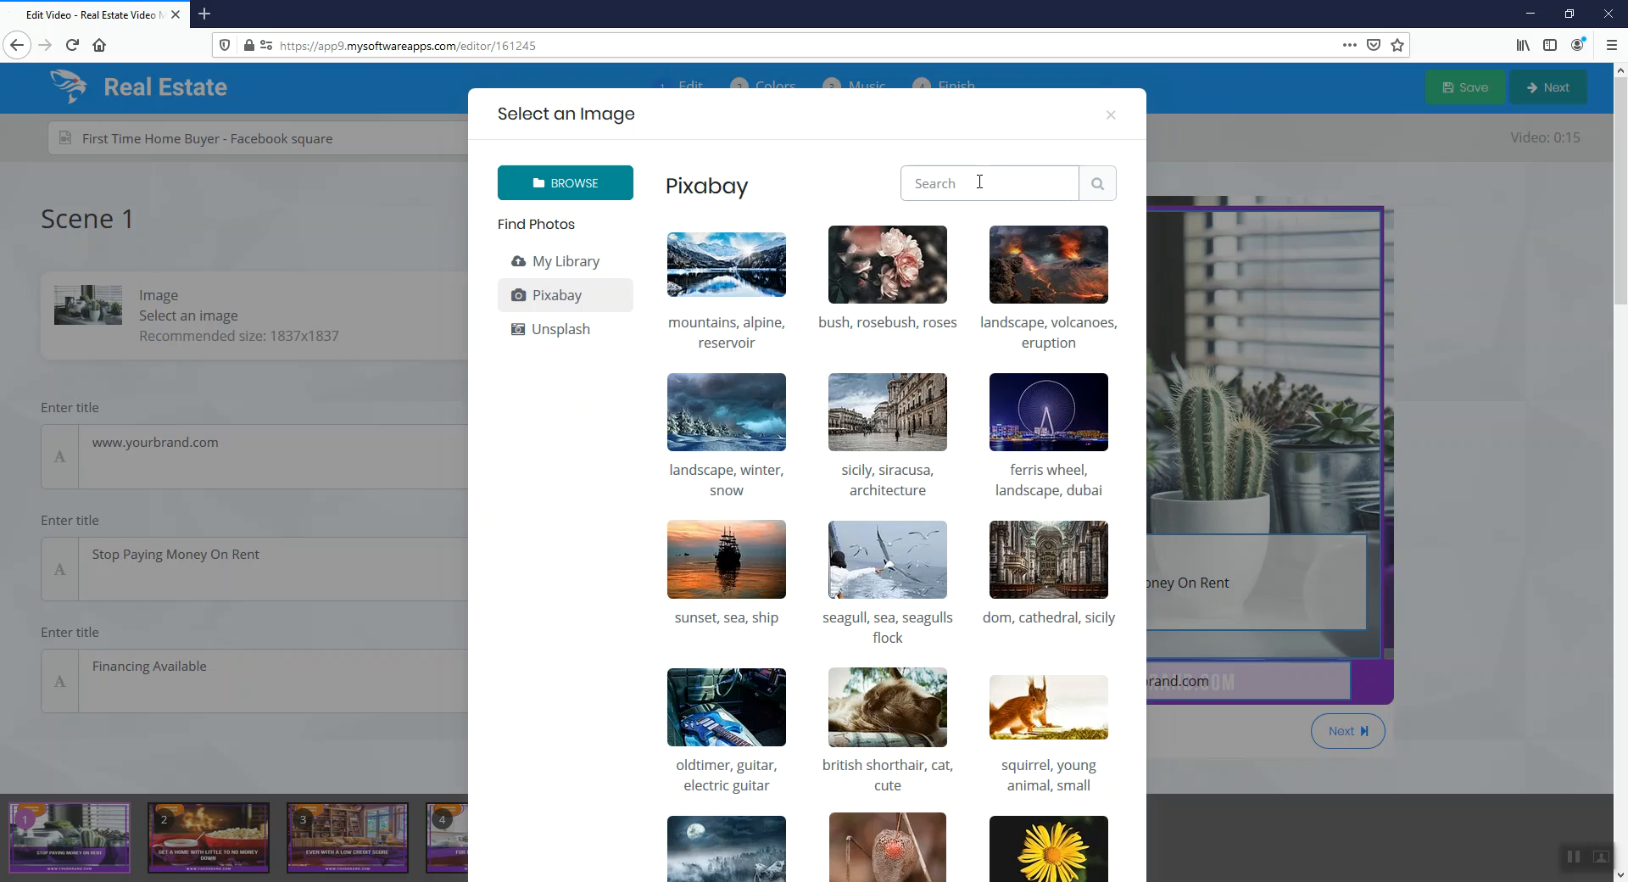
pyautogui.click(979, 183)
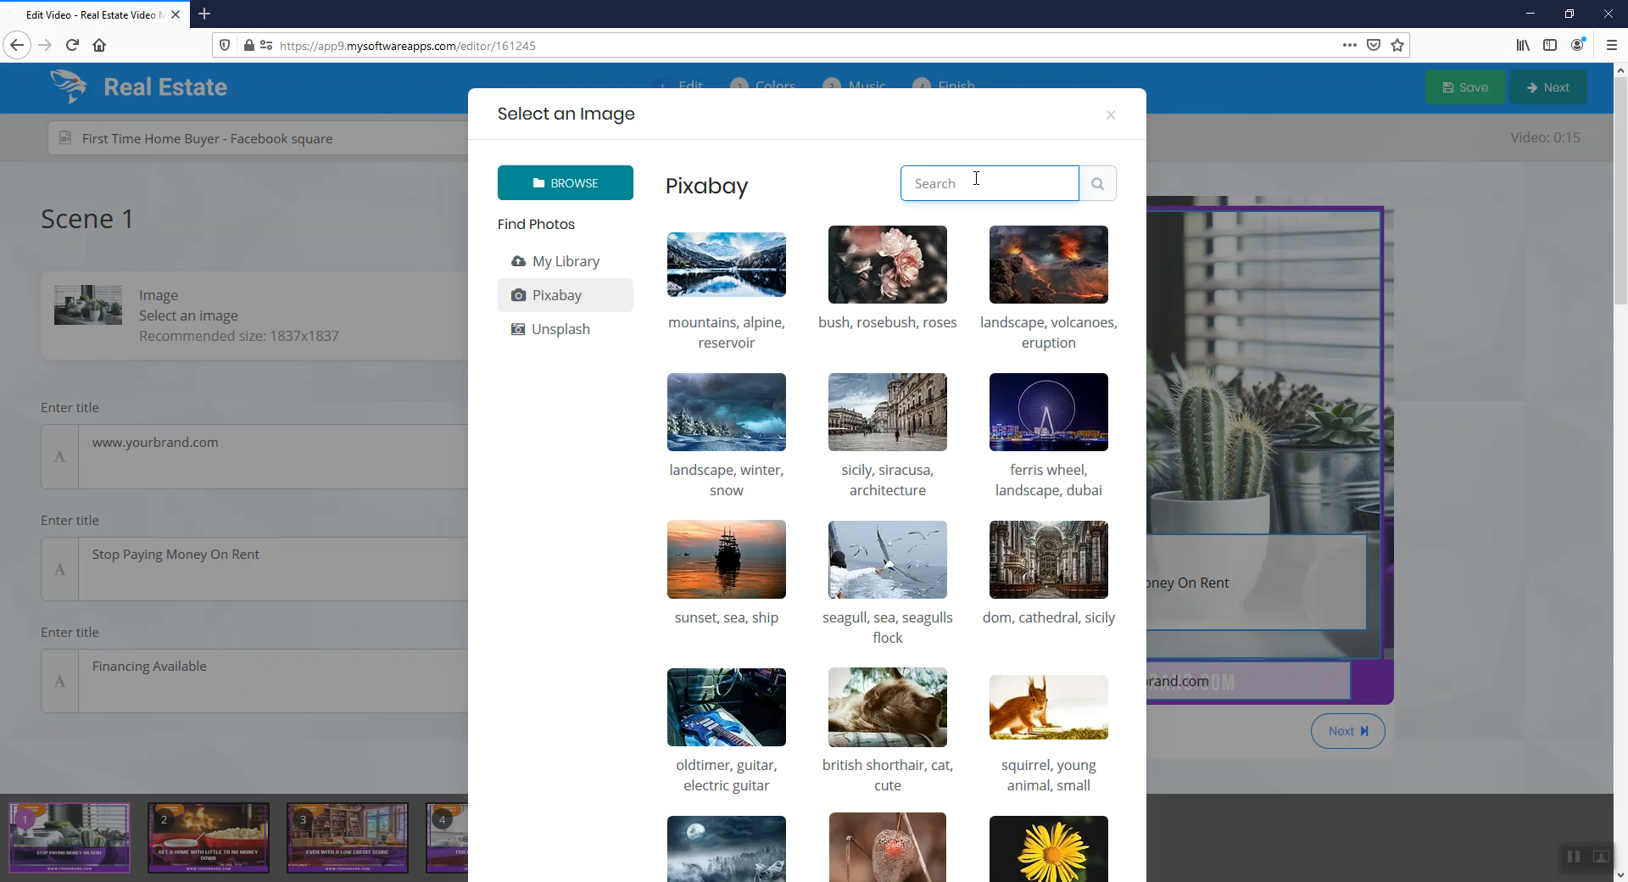
pyautogui.write('dc')
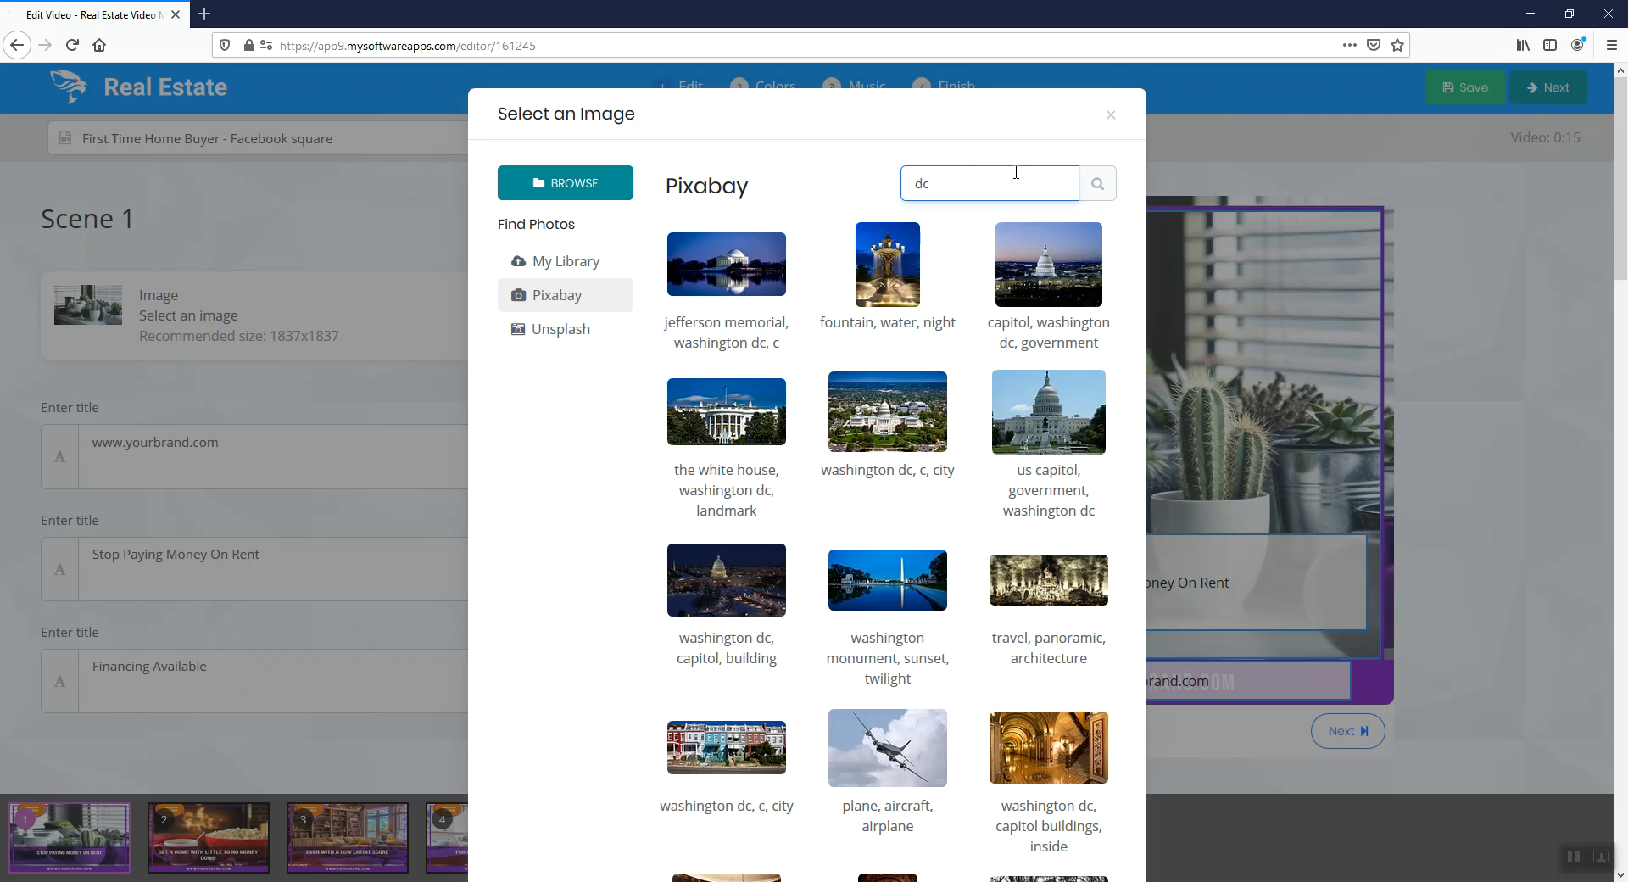
pyautogui.click(761, 284)
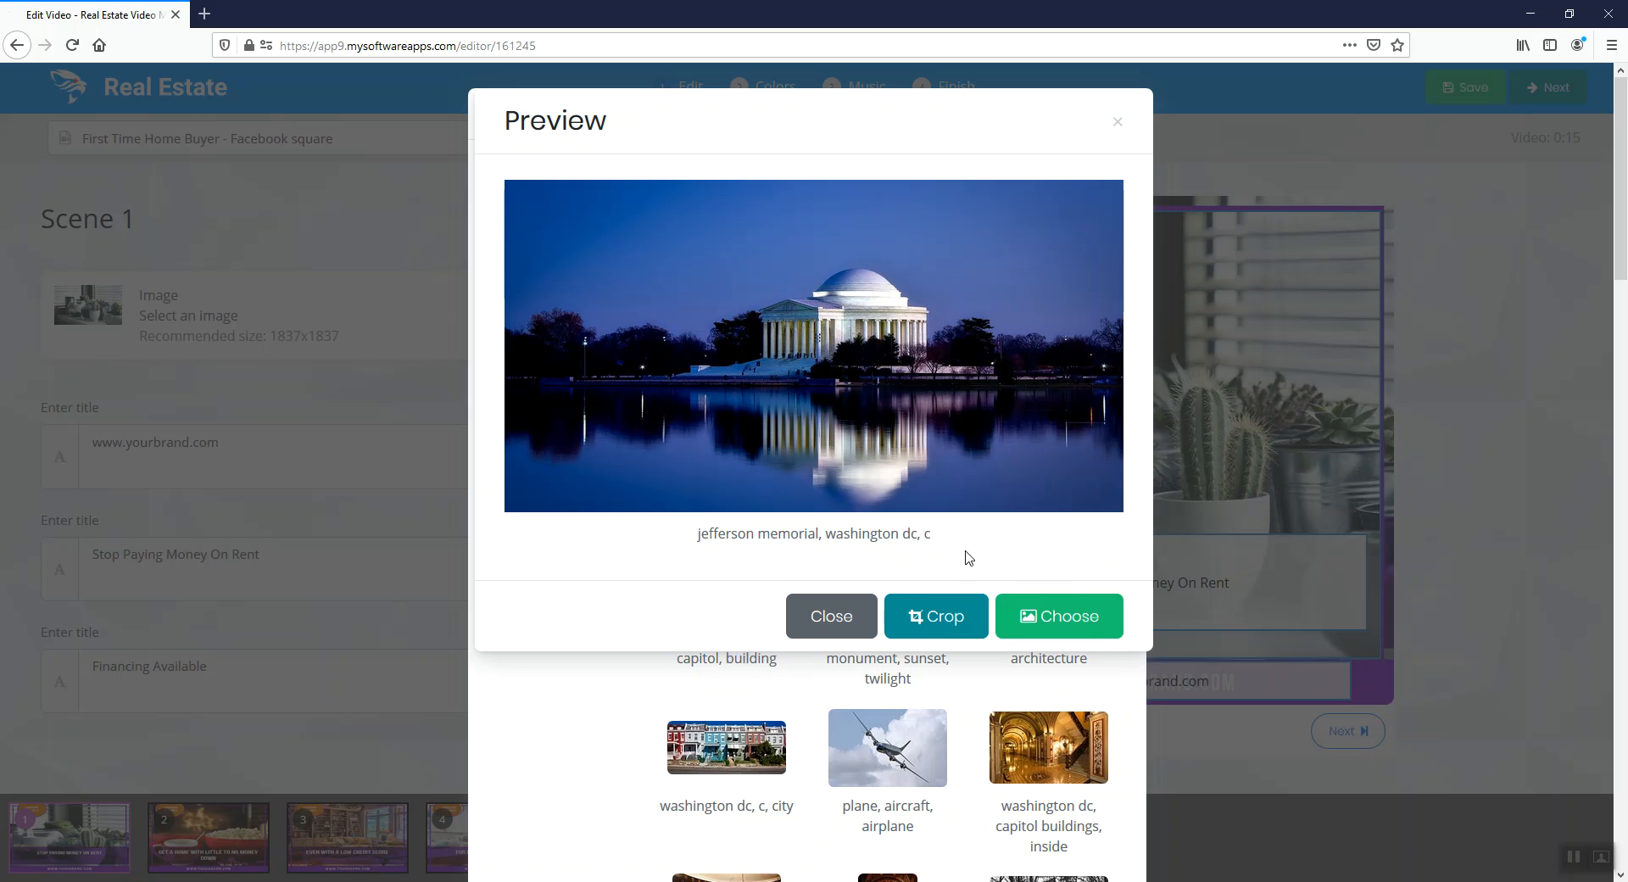
pyautogui.click(1077, 626)
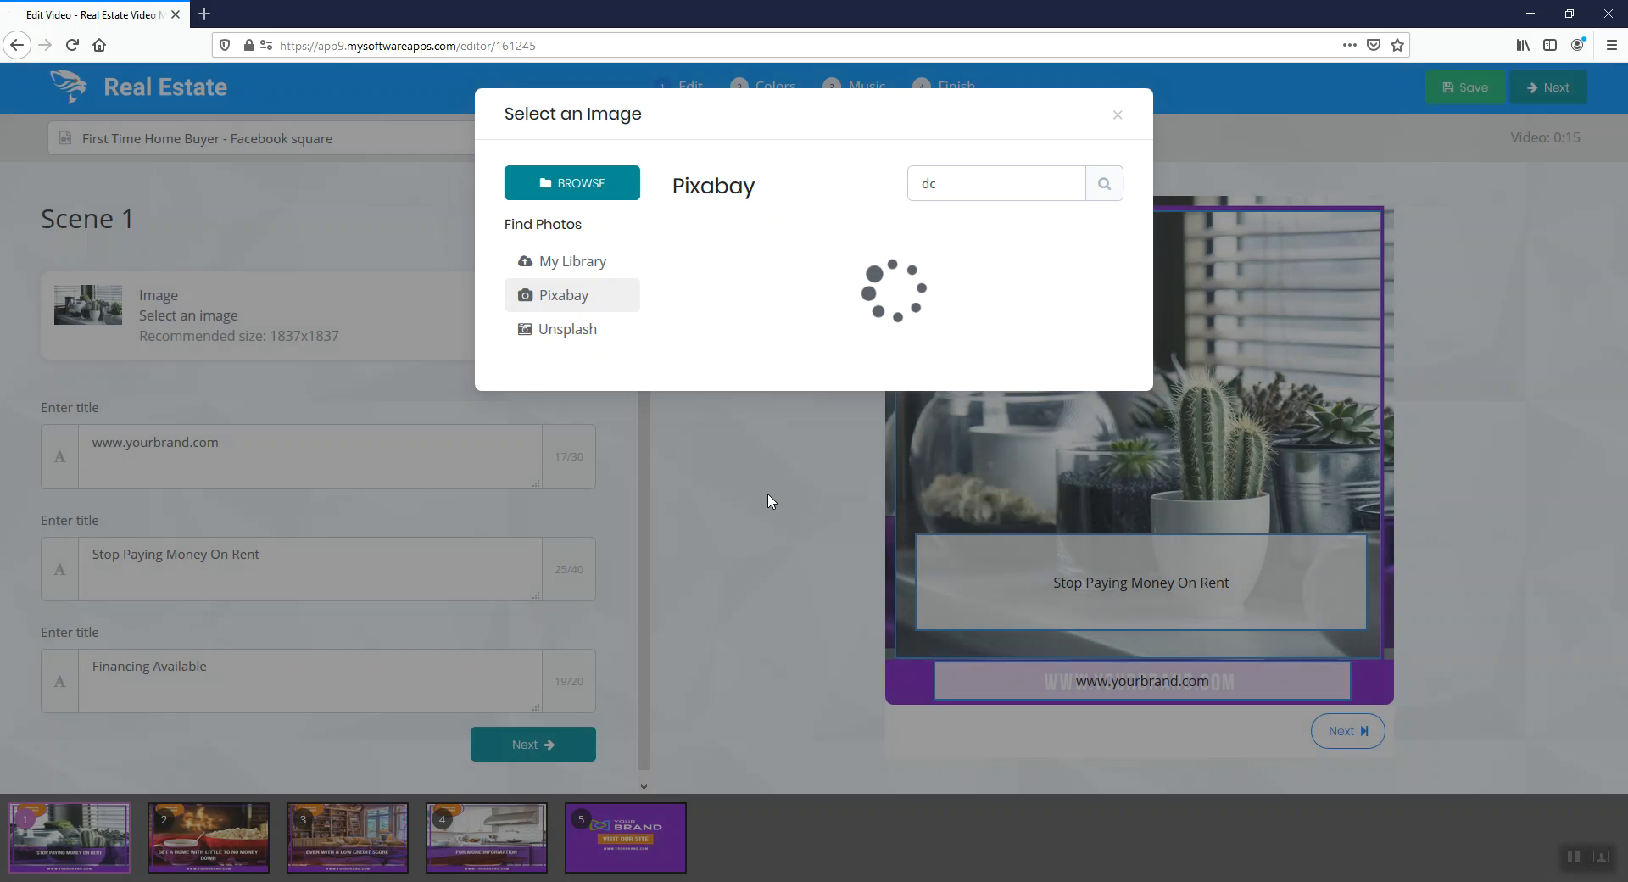
pyautogui.click(771, 500)
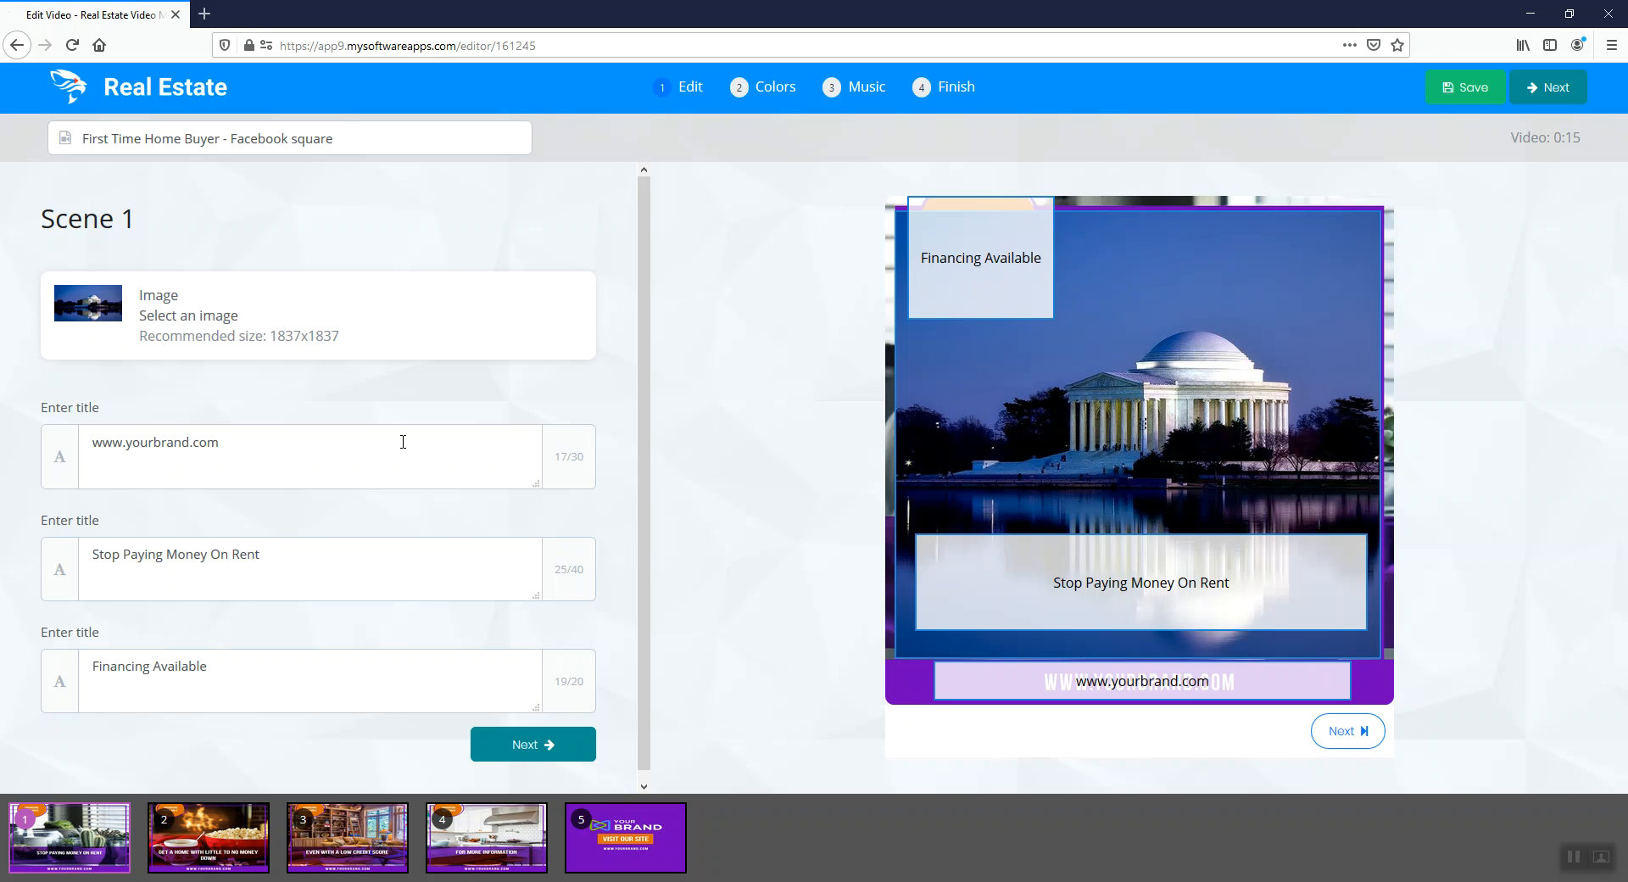
# Try splitting the "Financing Available" title onto two lines, and remove the line break again
pyautogui.click(339, 665)
pyautogui.moveTo(444, 665); pyautogui.dragTo(15, 666)
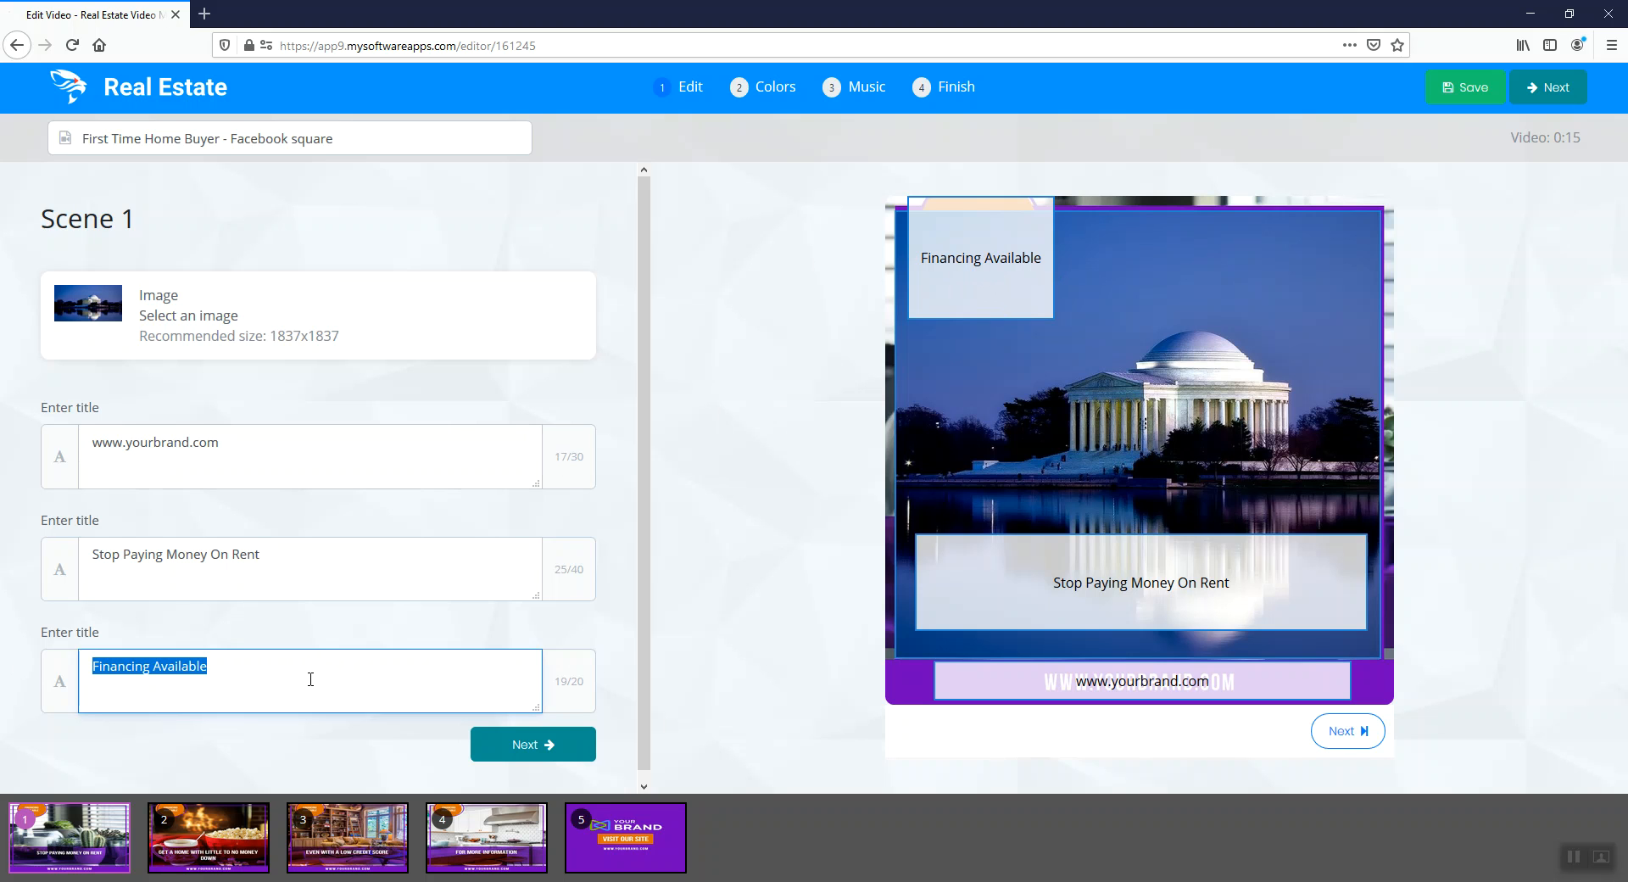
pyautogui.click(570, 684)
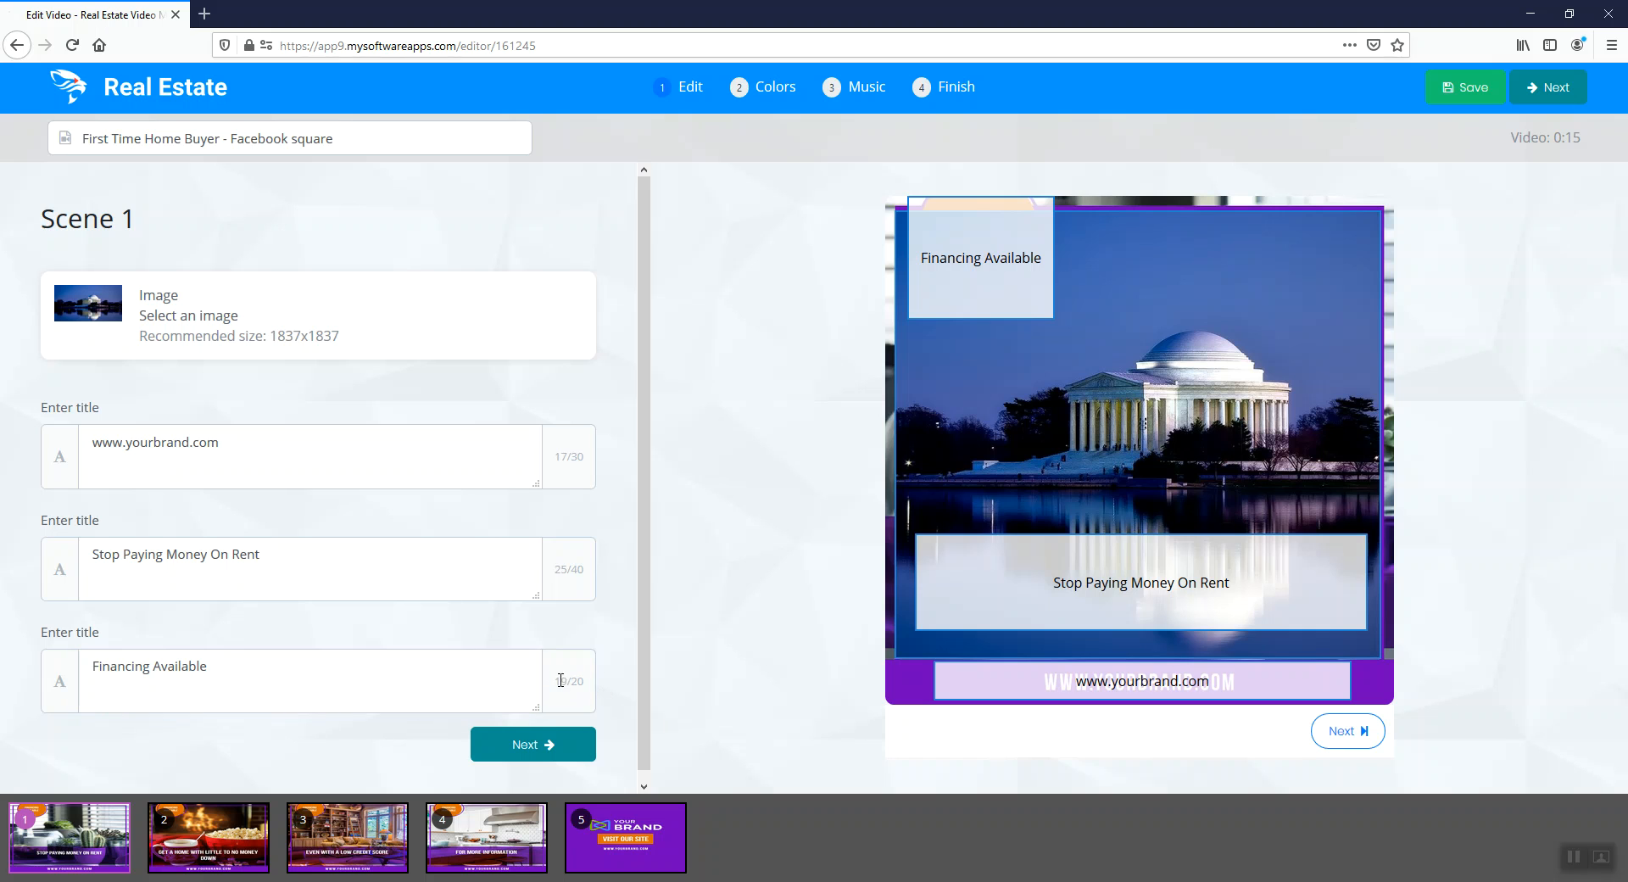
pyautogui.click(343, 667)
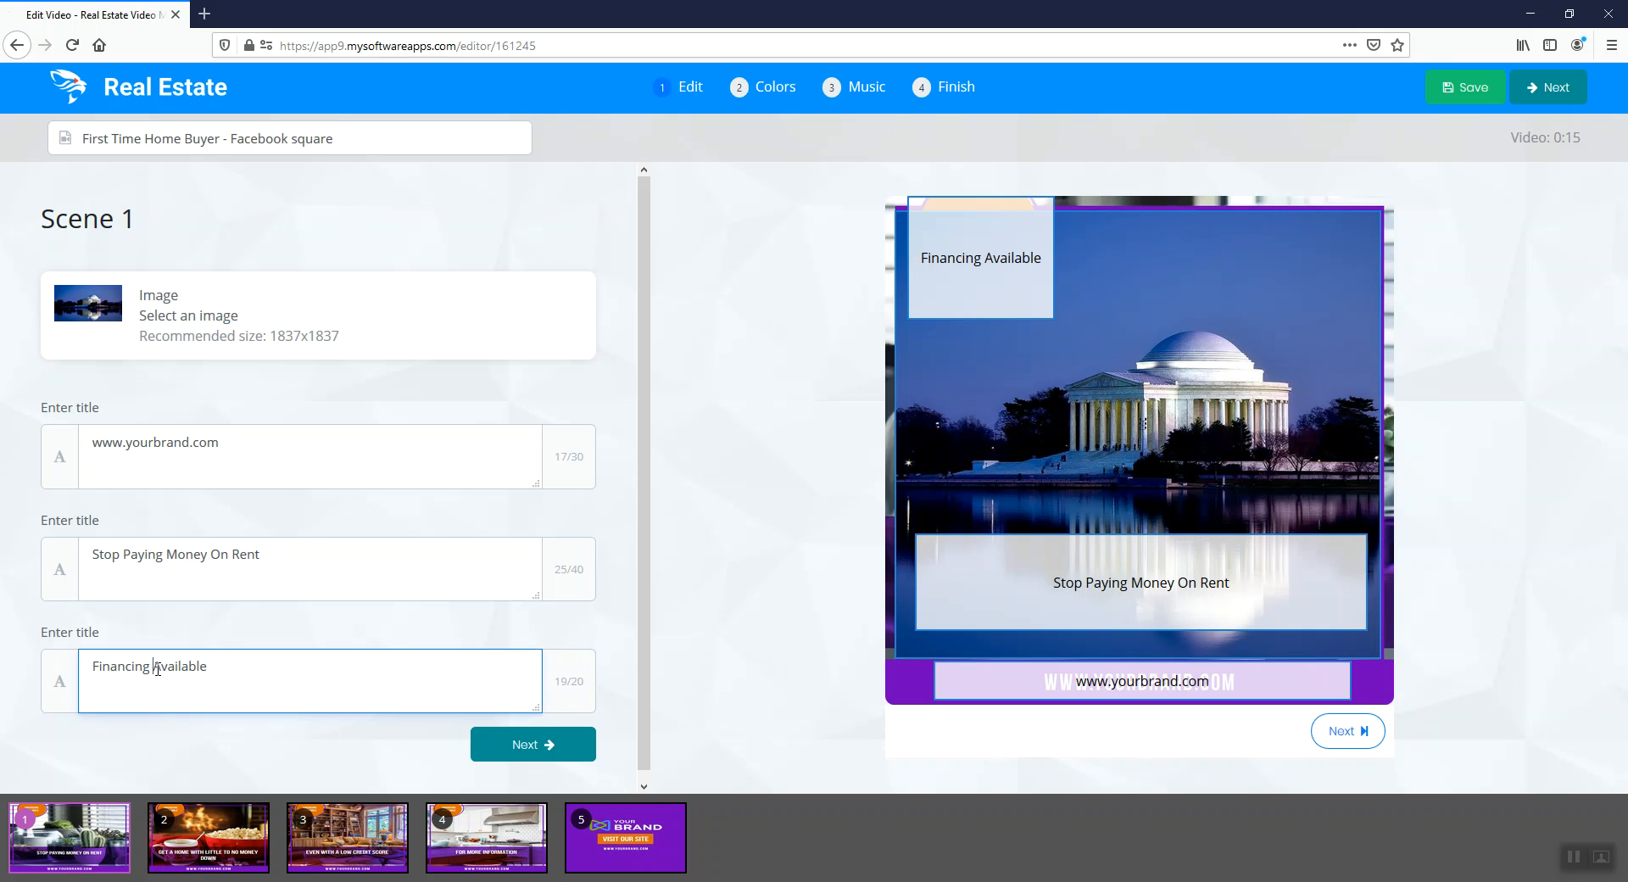
pyautogui.press('Return')
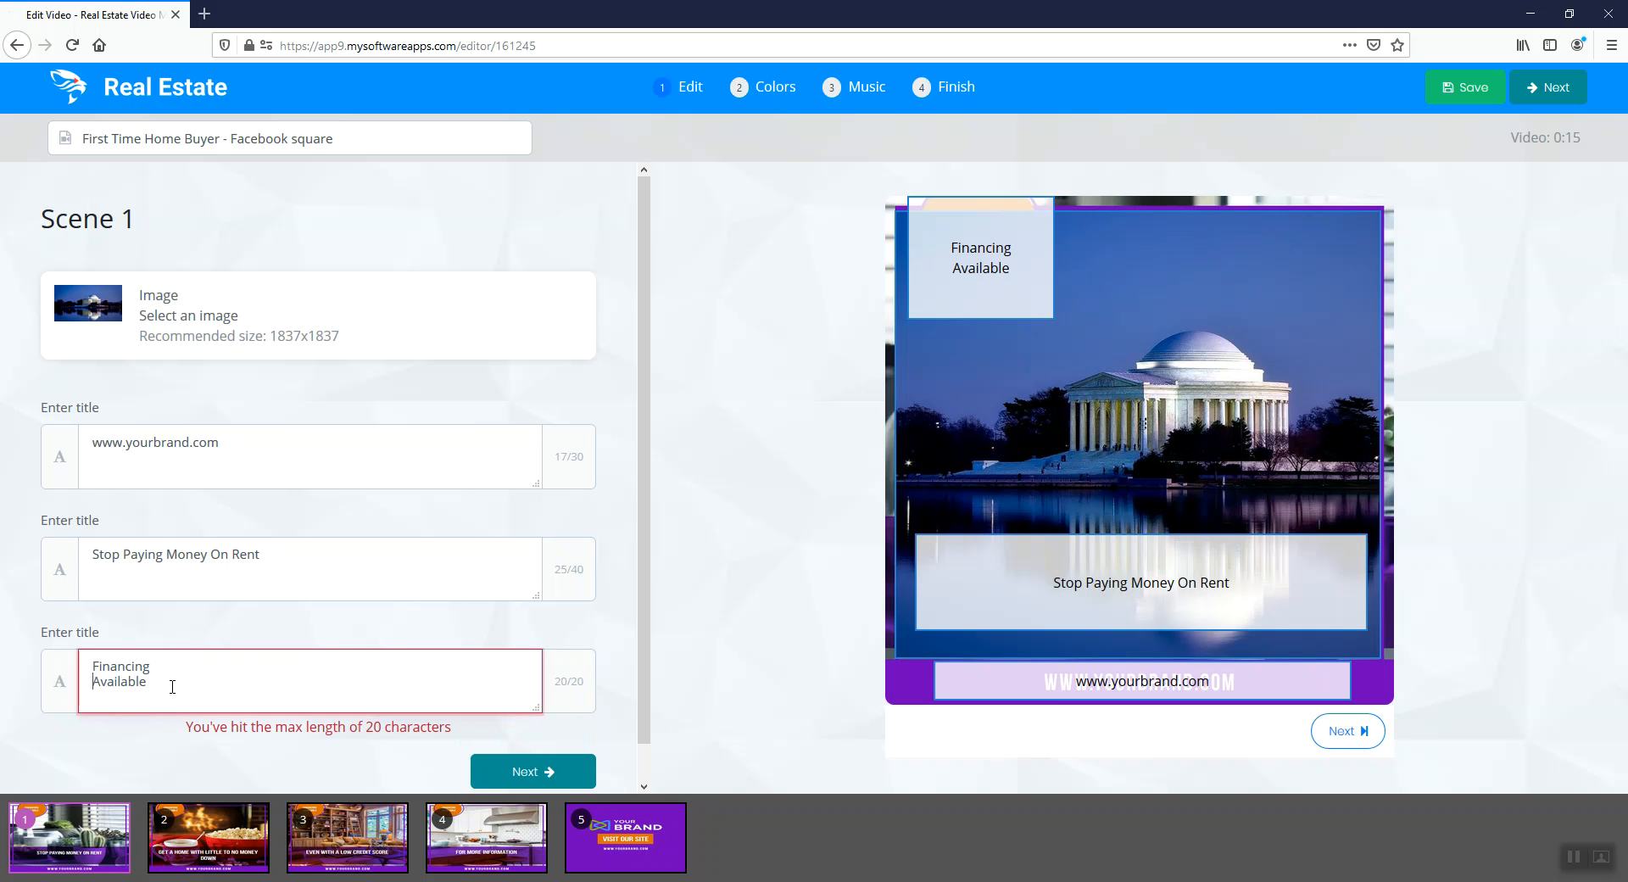
pyautogui.press('BackSpace')
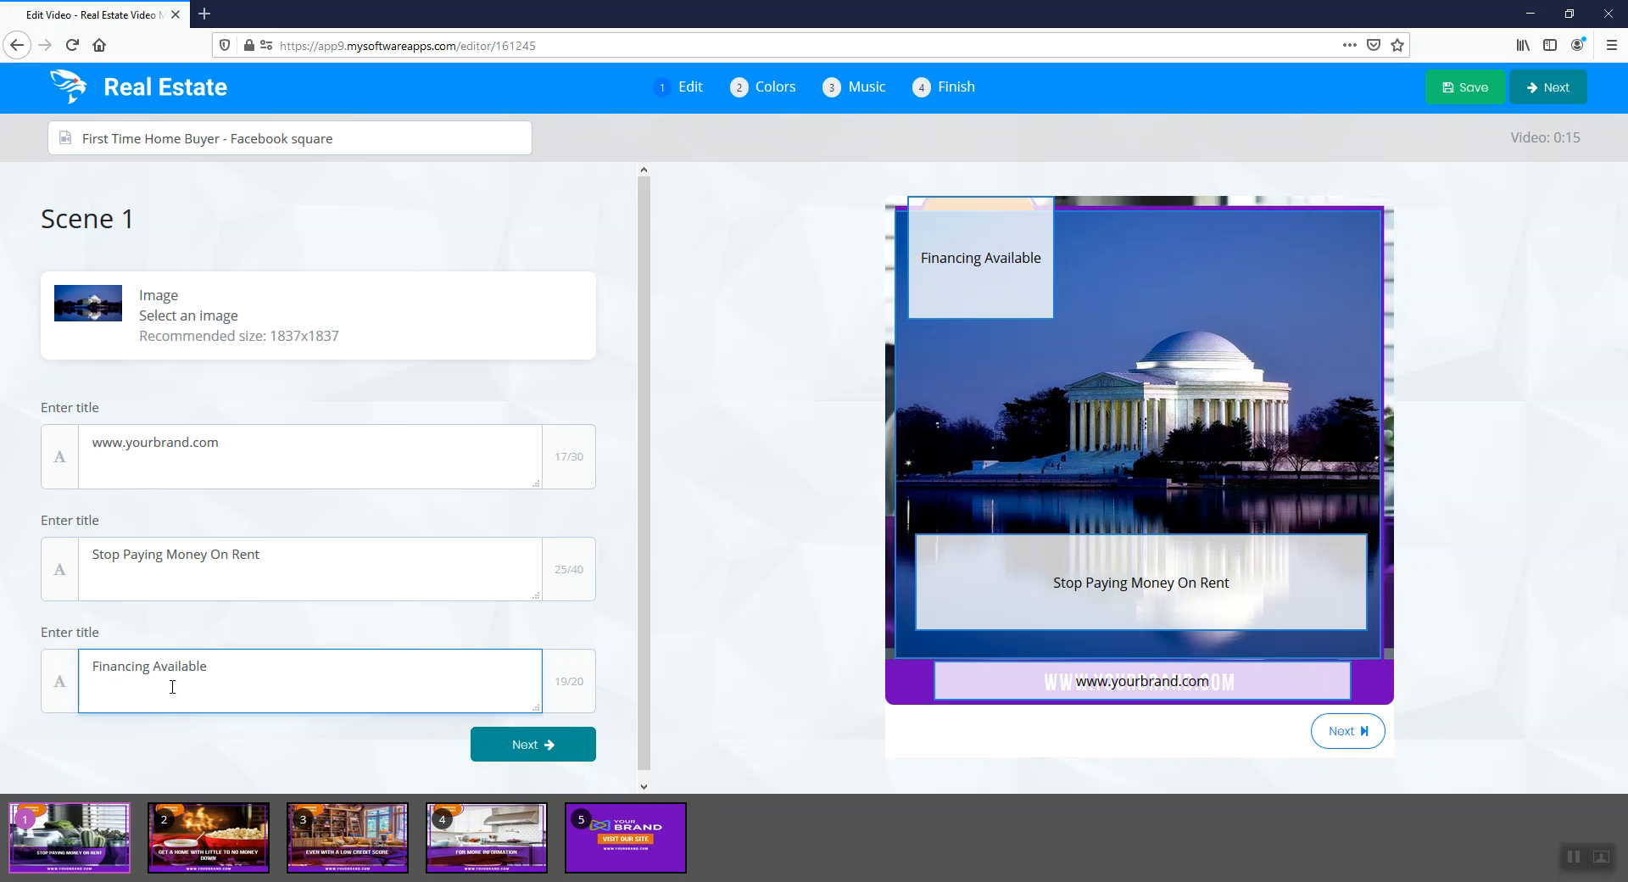
# Replace the "Financing Available" title with "Call Us" and the phone number on a second line
pyautogui.hotkey('ctrl', 'a')
pyautogui.write('Call')
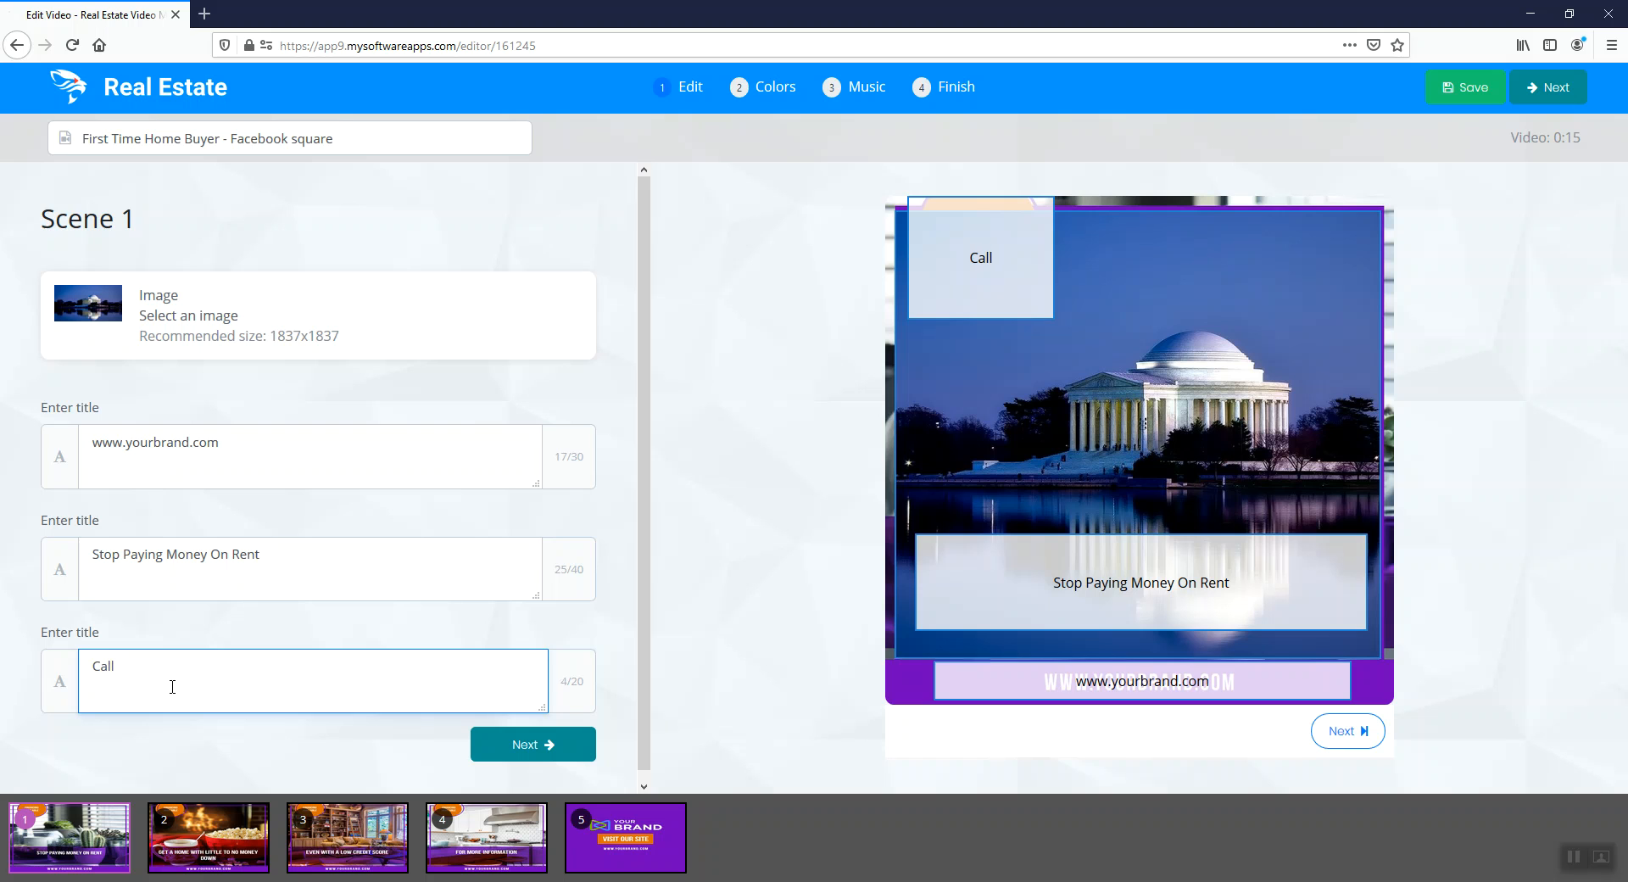
pyautogui.write(' Us at ')
pyautogui.write('2')
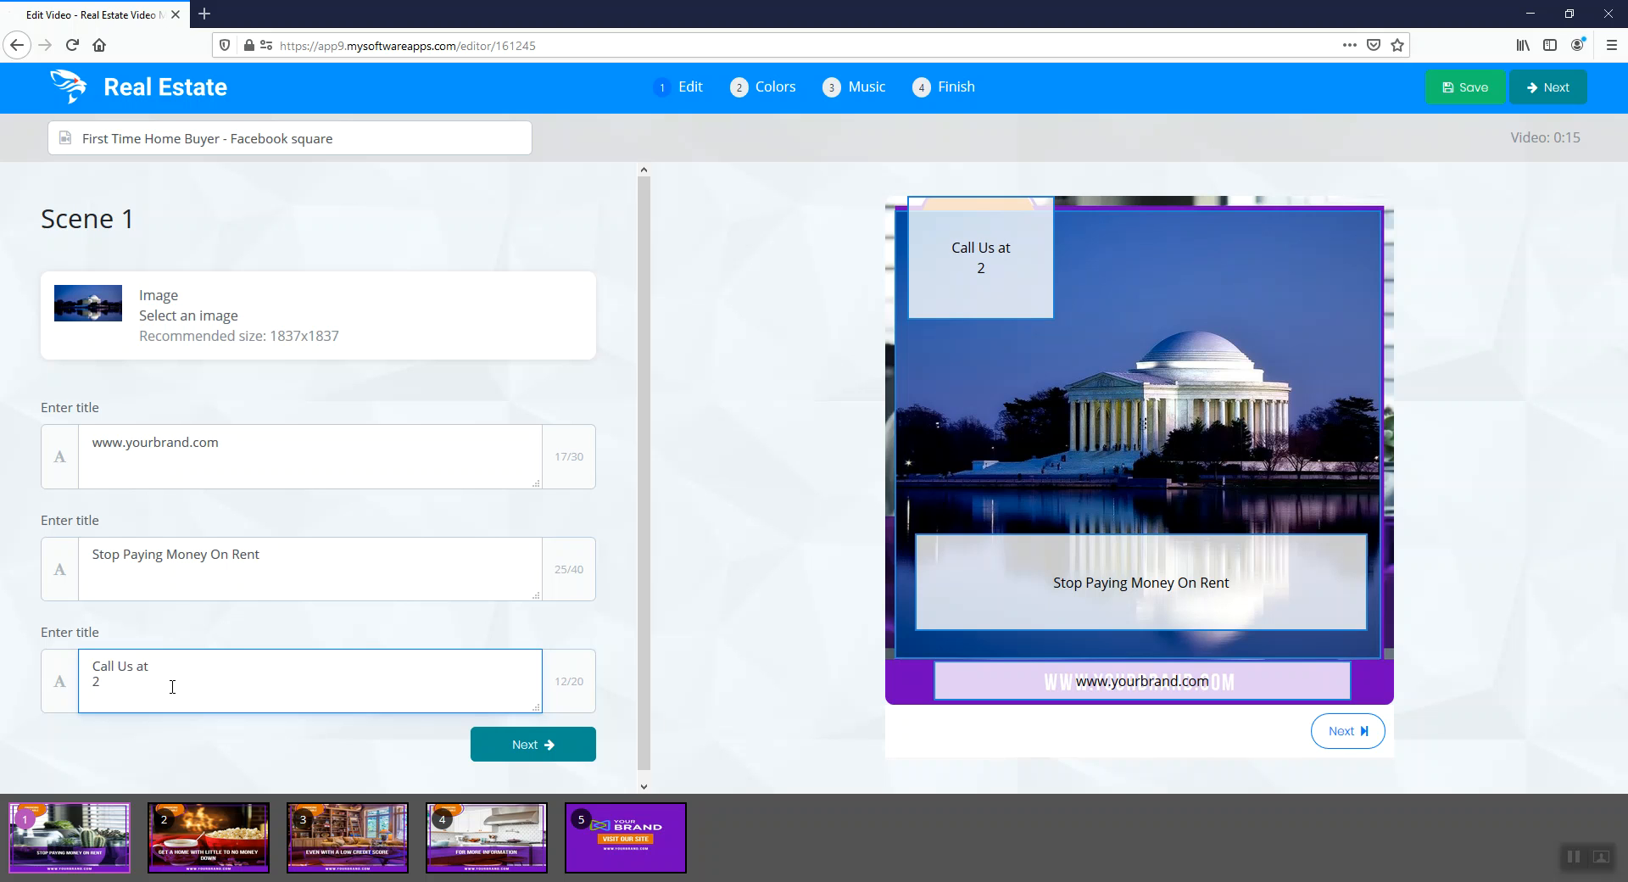
pyautogui.write('02-123-4')
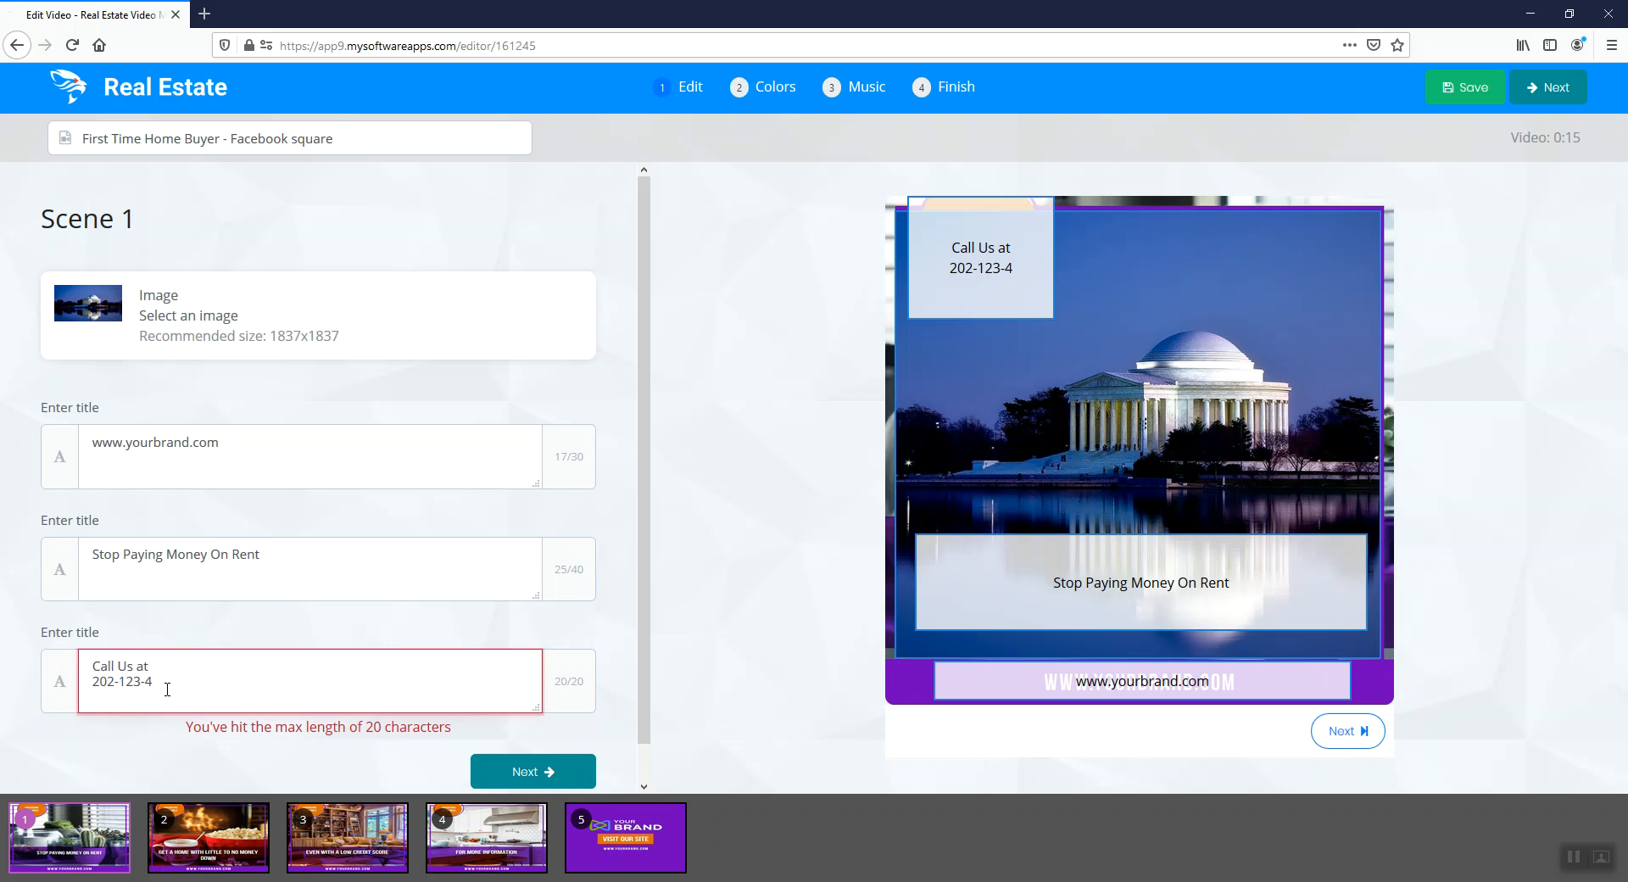
pyautogui.press('BackSpace')
pyautogui.press('BackSpace')
pyautogui.press('BackSpace')
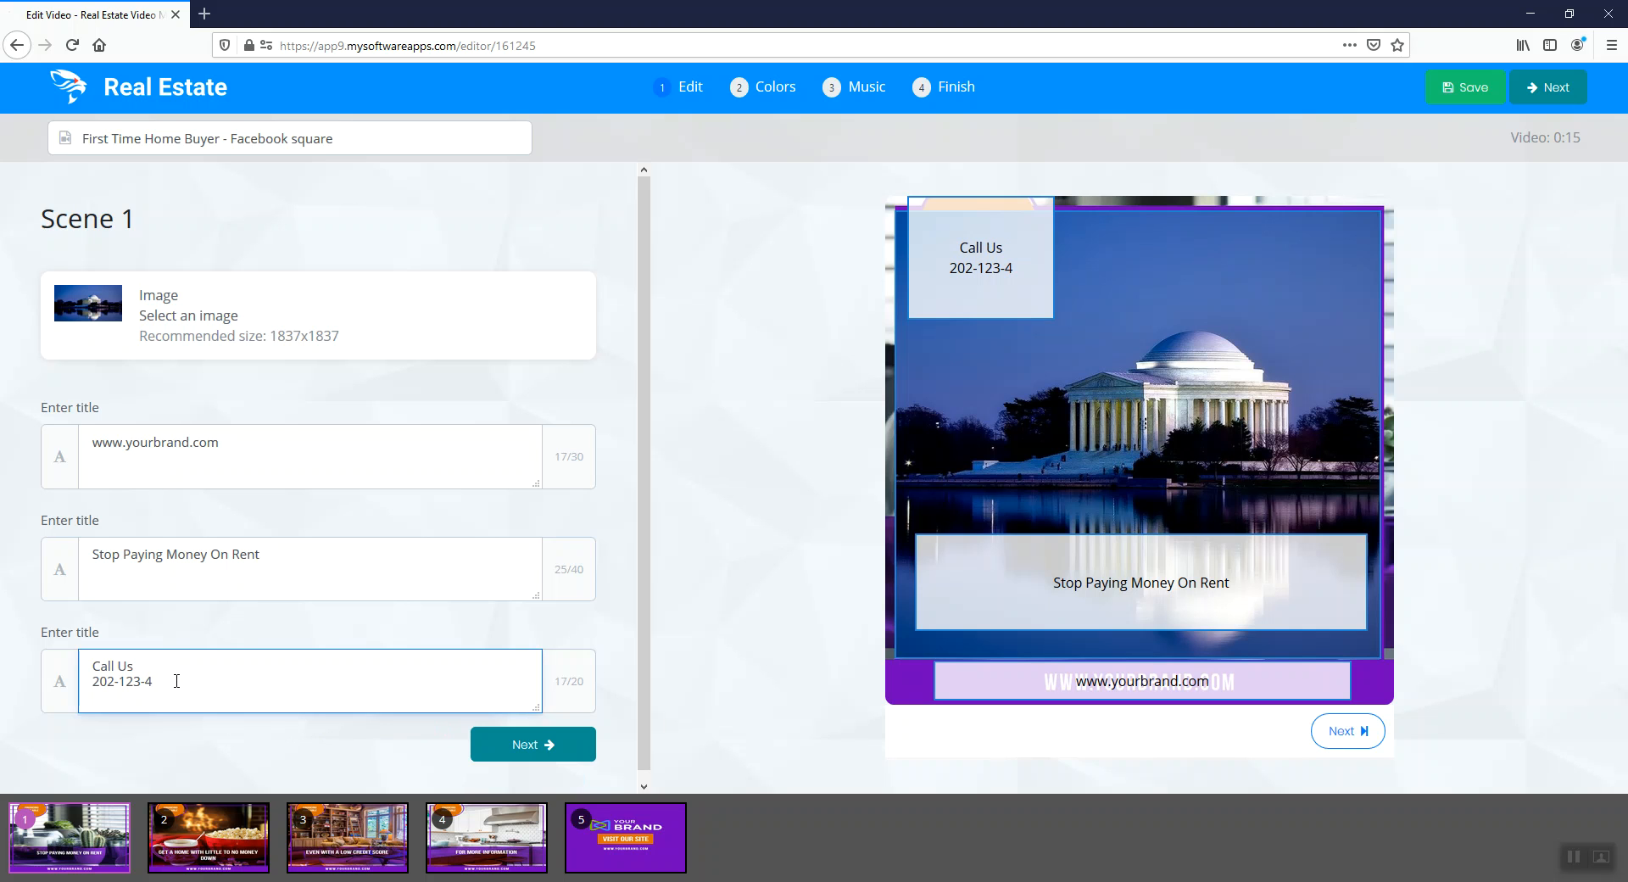
pyautogui.write('567')
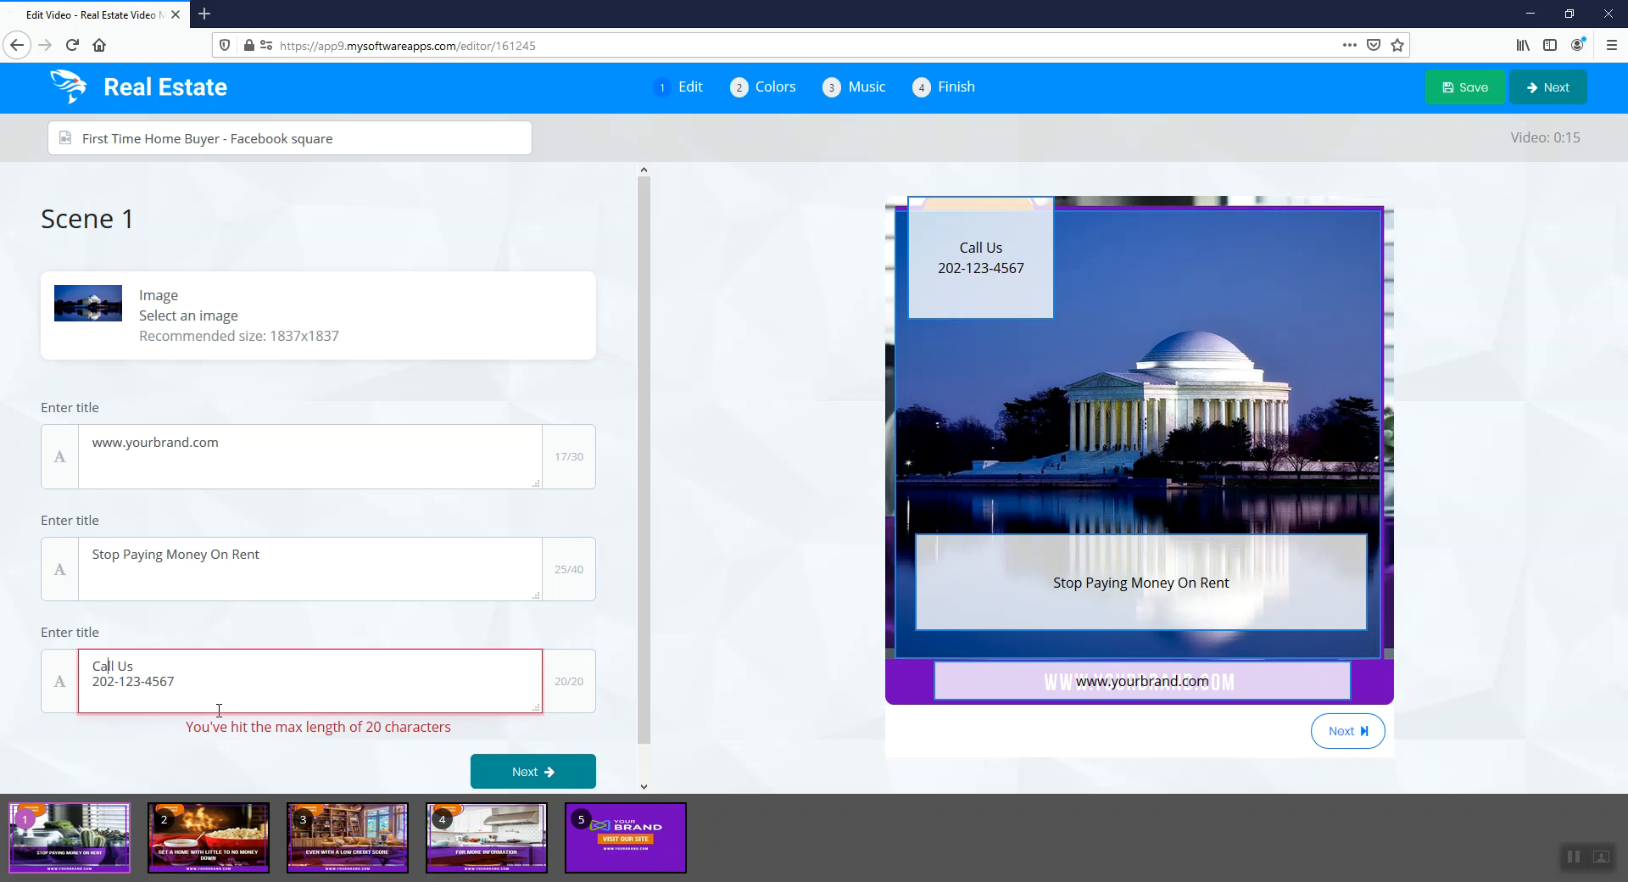
# Shorten "Call Us" to "Call" in the third title and bring the phone number onto the same line
pyautogui.press('BackSpace')
pyautogui.press('BackSpace')
pyautogui.press('BackSpace')
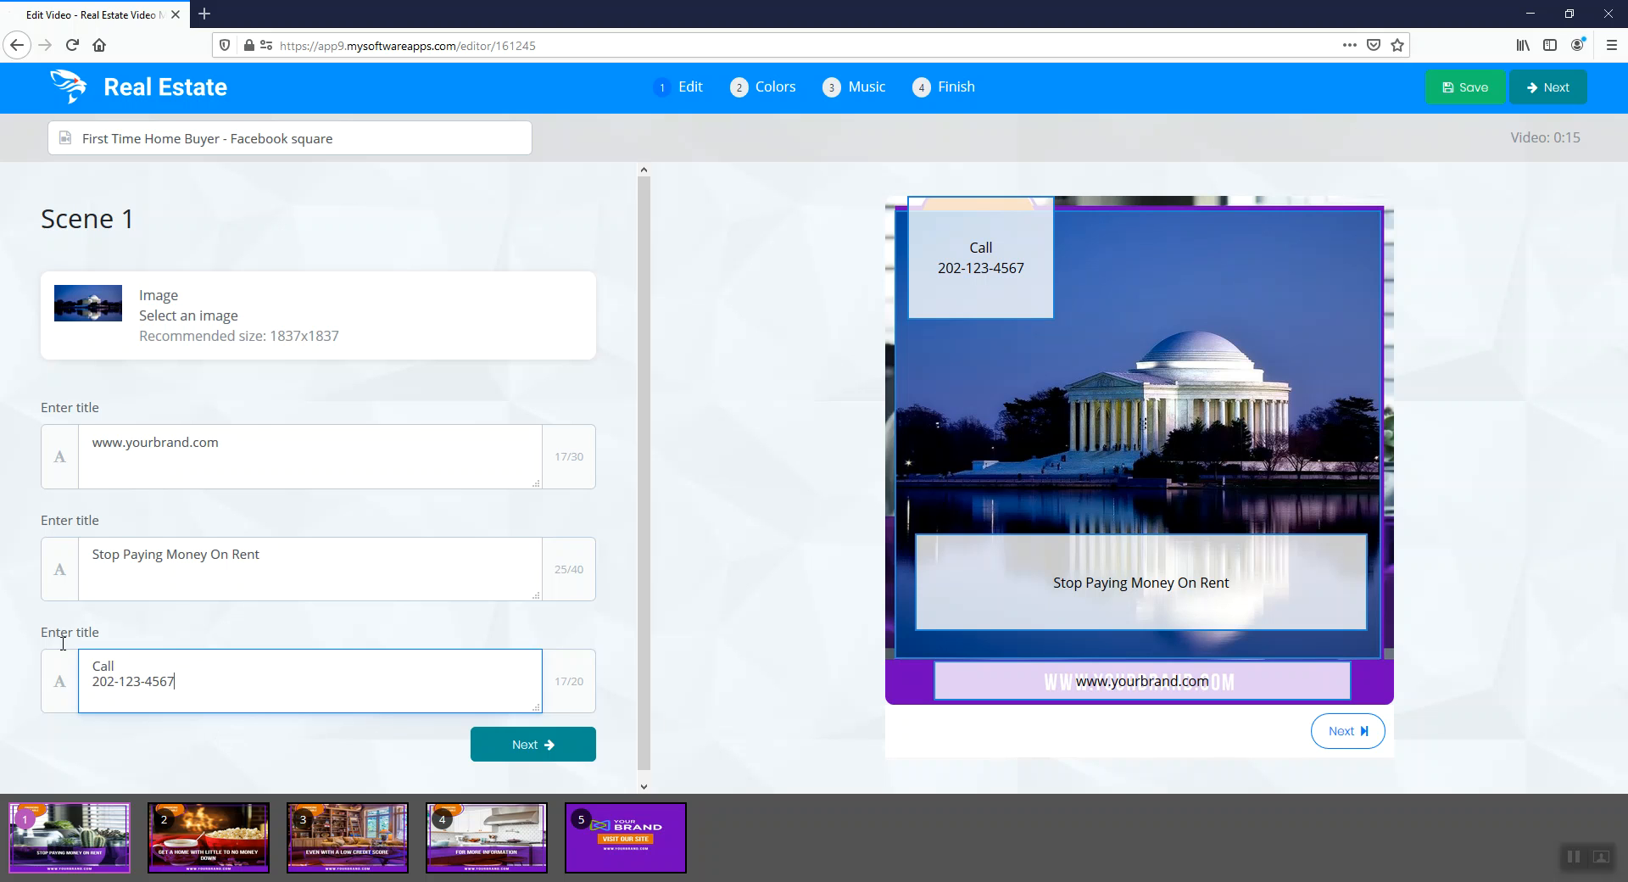
pyautogui.hotkey('ctrl', 'a')
pyautogui.click(256, 684)
pyautogui.hotkey('ctrl', 'a')
pyautogui.click(180, 687)
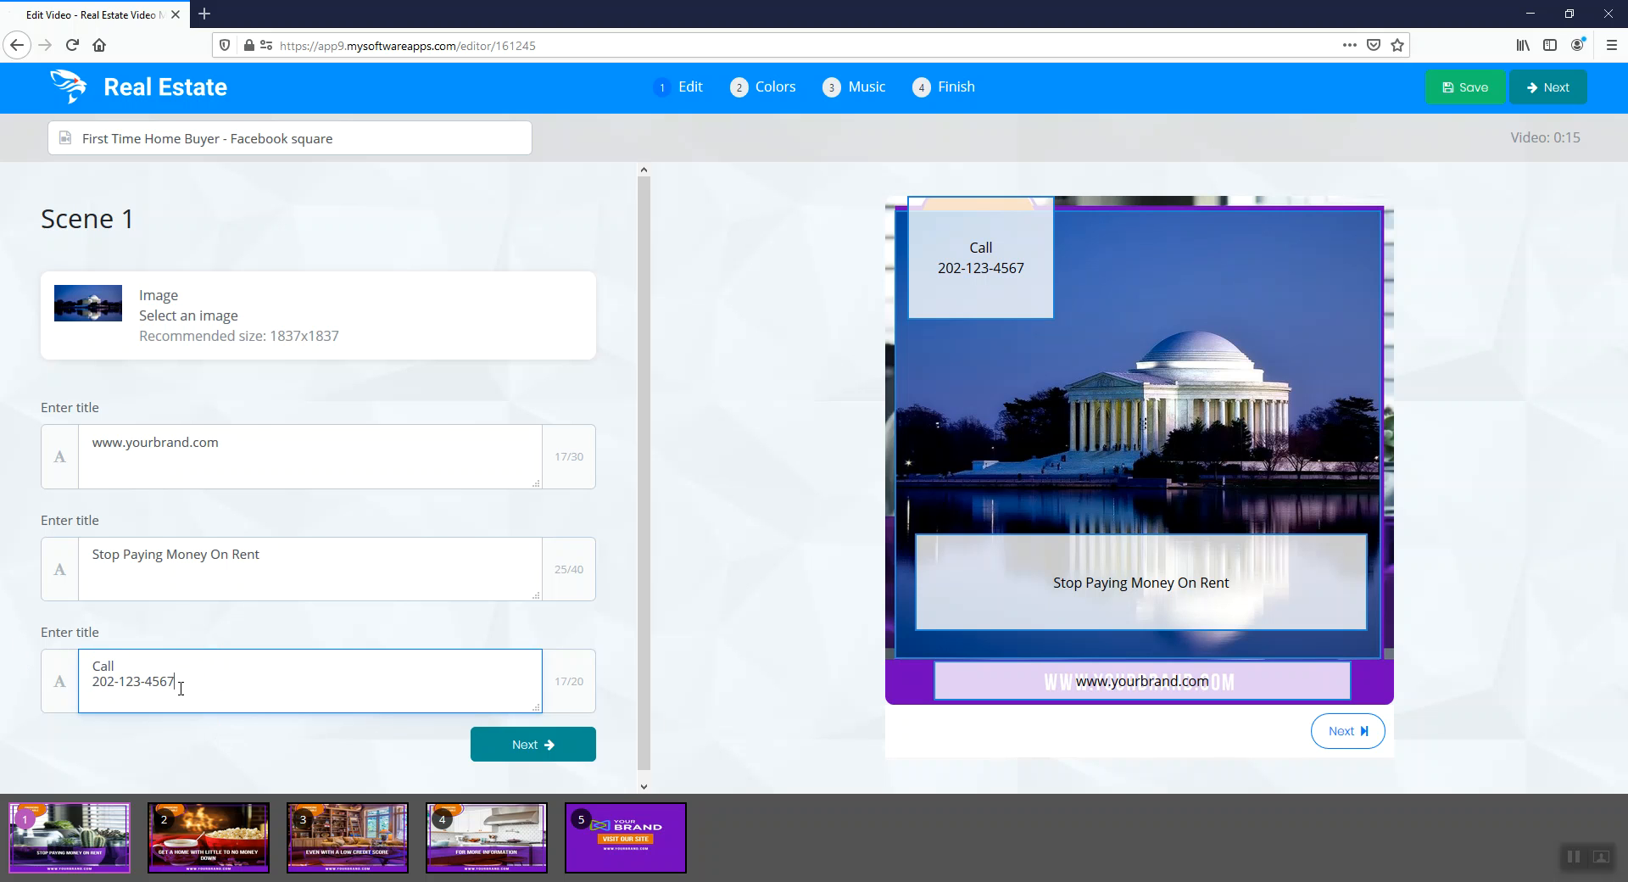
pyautogui.click(94, 687)
pyautogui.press('BackSpace')
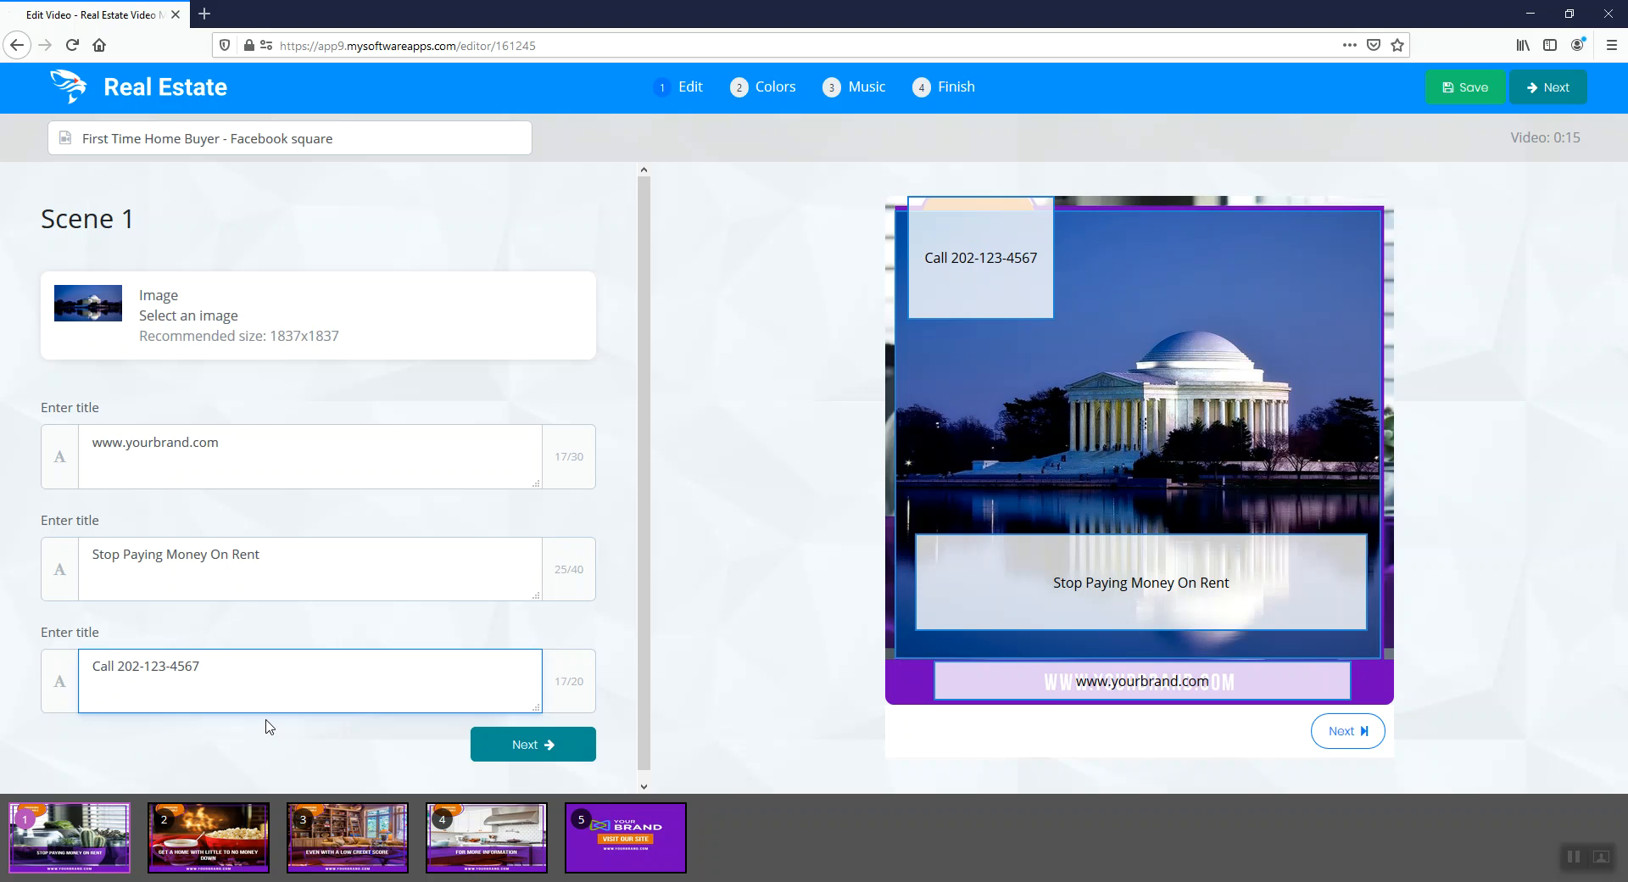
# Try adding "us" after "Call" in the phone number title, and delete it again
pyautogui.write('us')
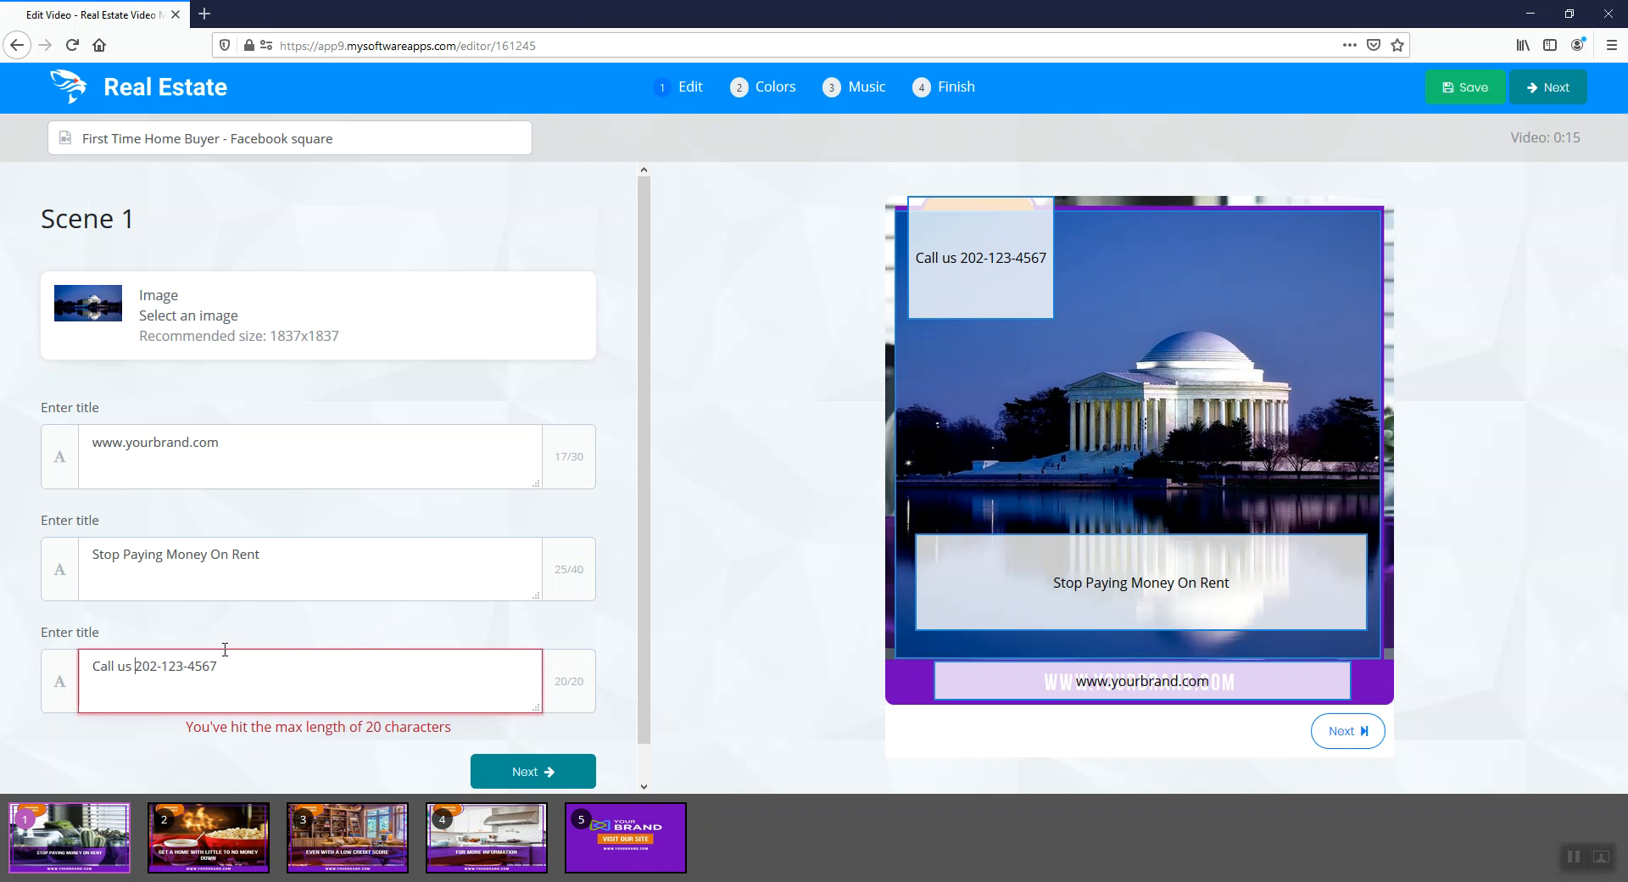
pyautogui.press('BackSpace')
pyautogui.press('BackSpace')
pyautogui.press('BackSpace')
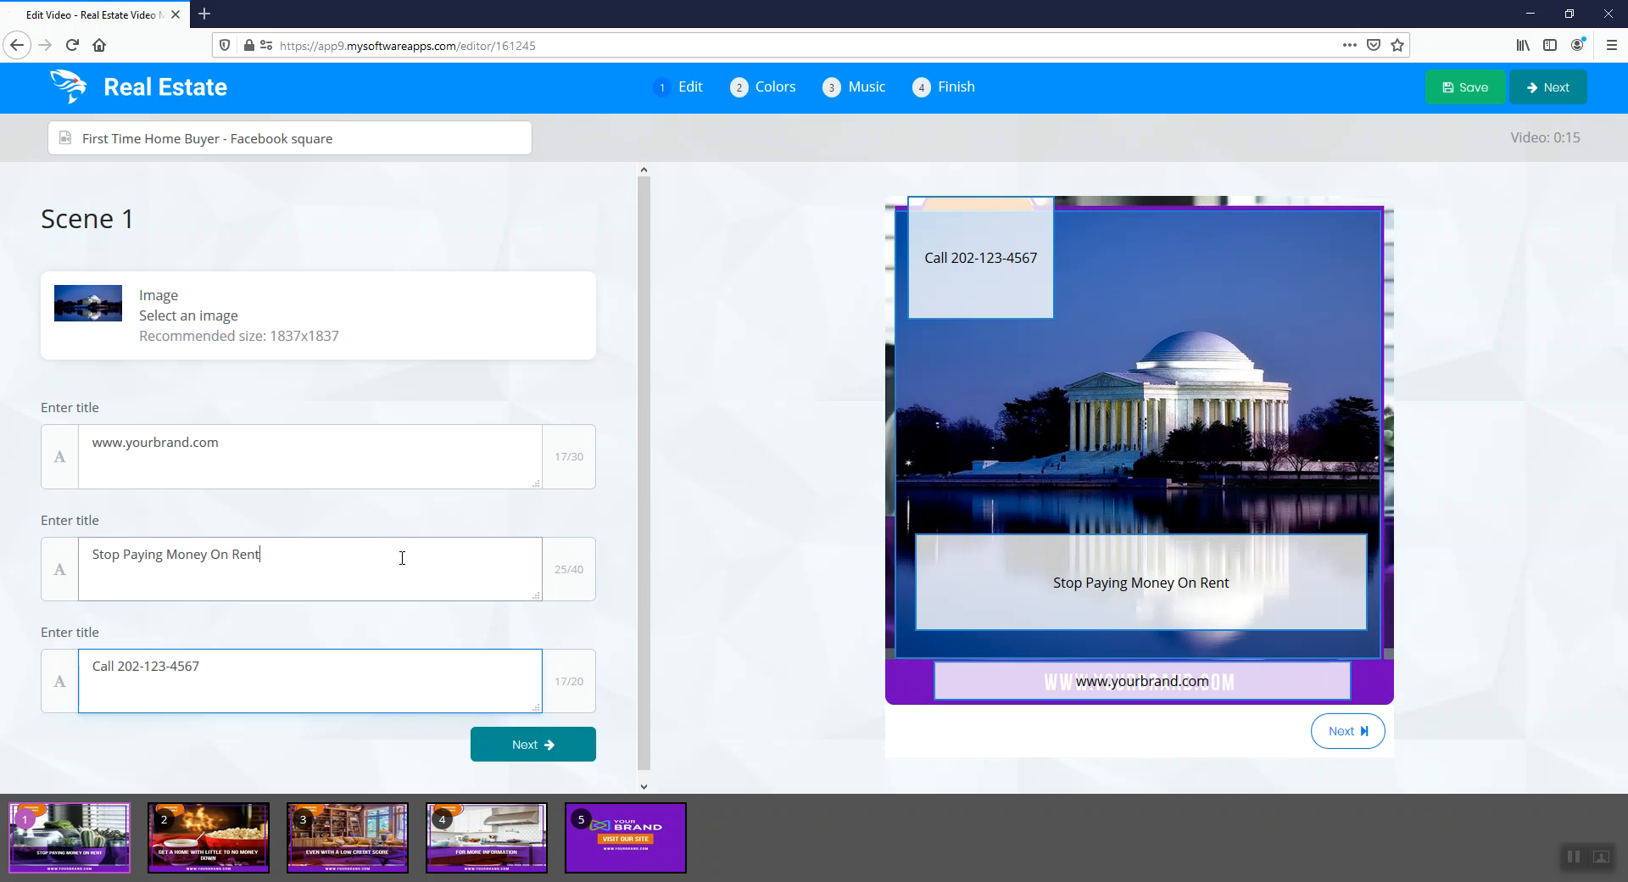
# Try overwriting the "Stop Paying Money On Rent" title with placeholder letters, and undo the change
pyautogui.click(373, 554)
pyautogui.tripleClick(209, 556)
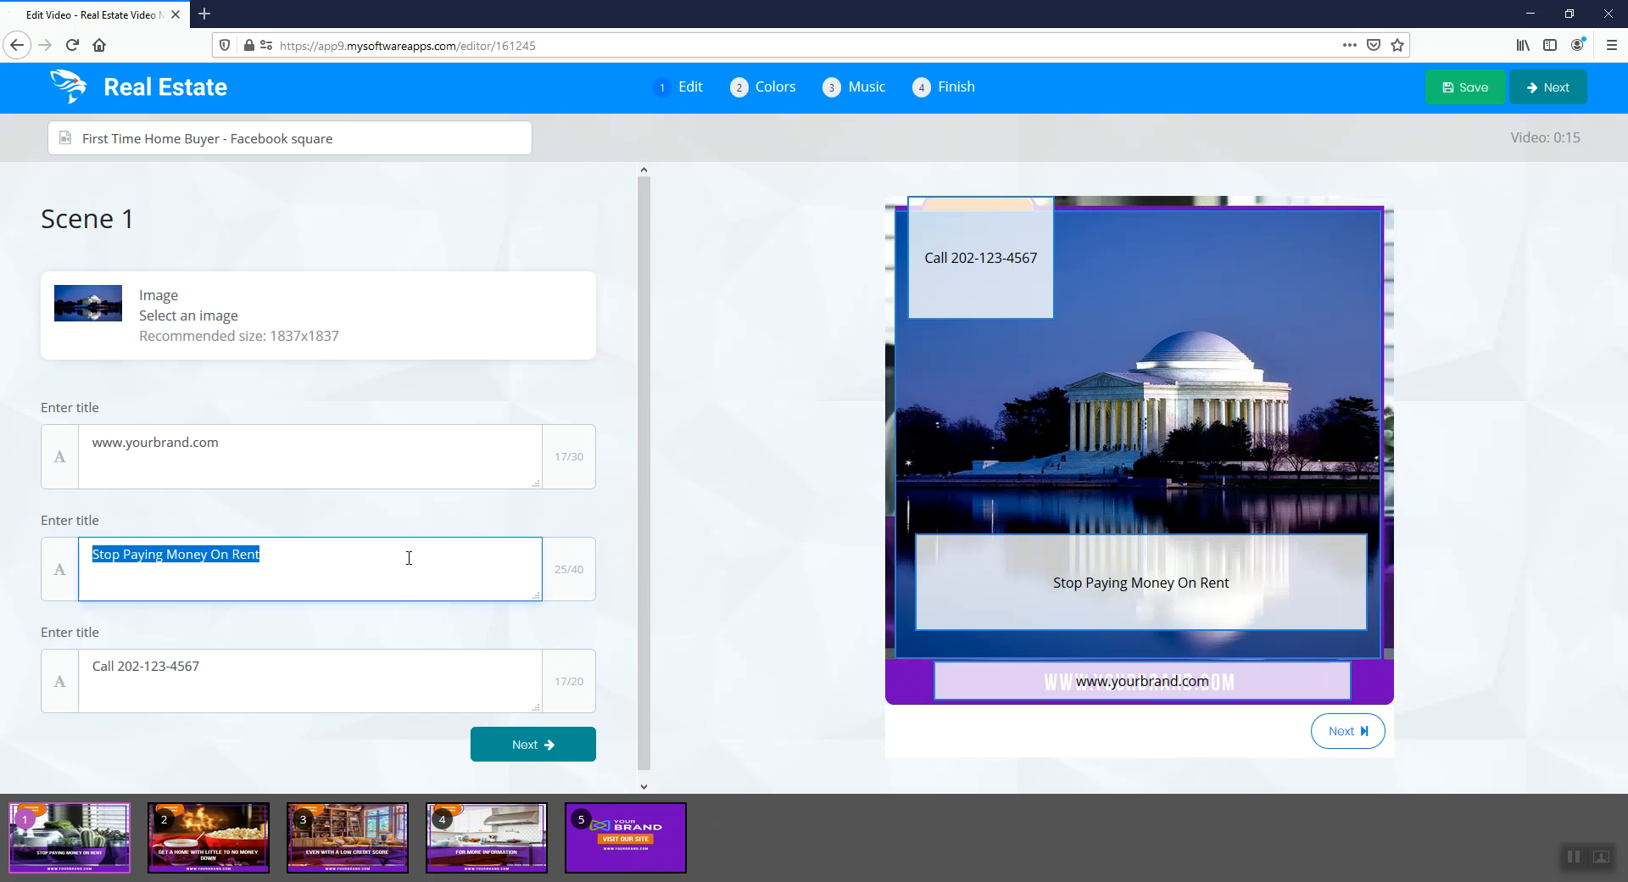
pyautogui.write('asdfasdfasdf')
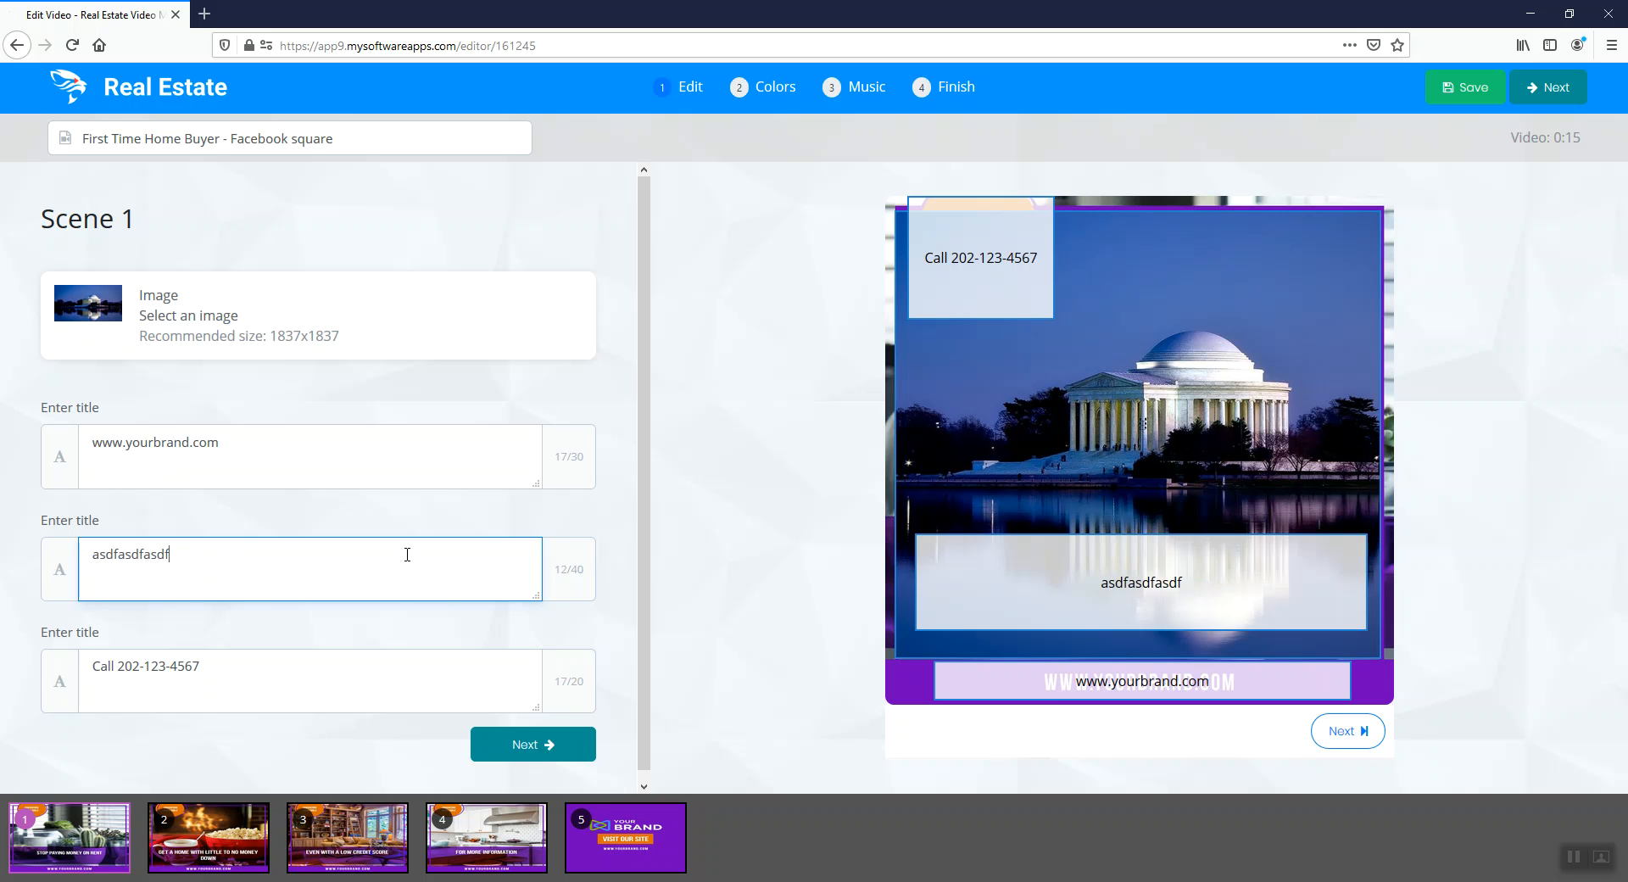
pyautogui.hotkey('ctrl', 'z')
pyautogui.click(407, 553)
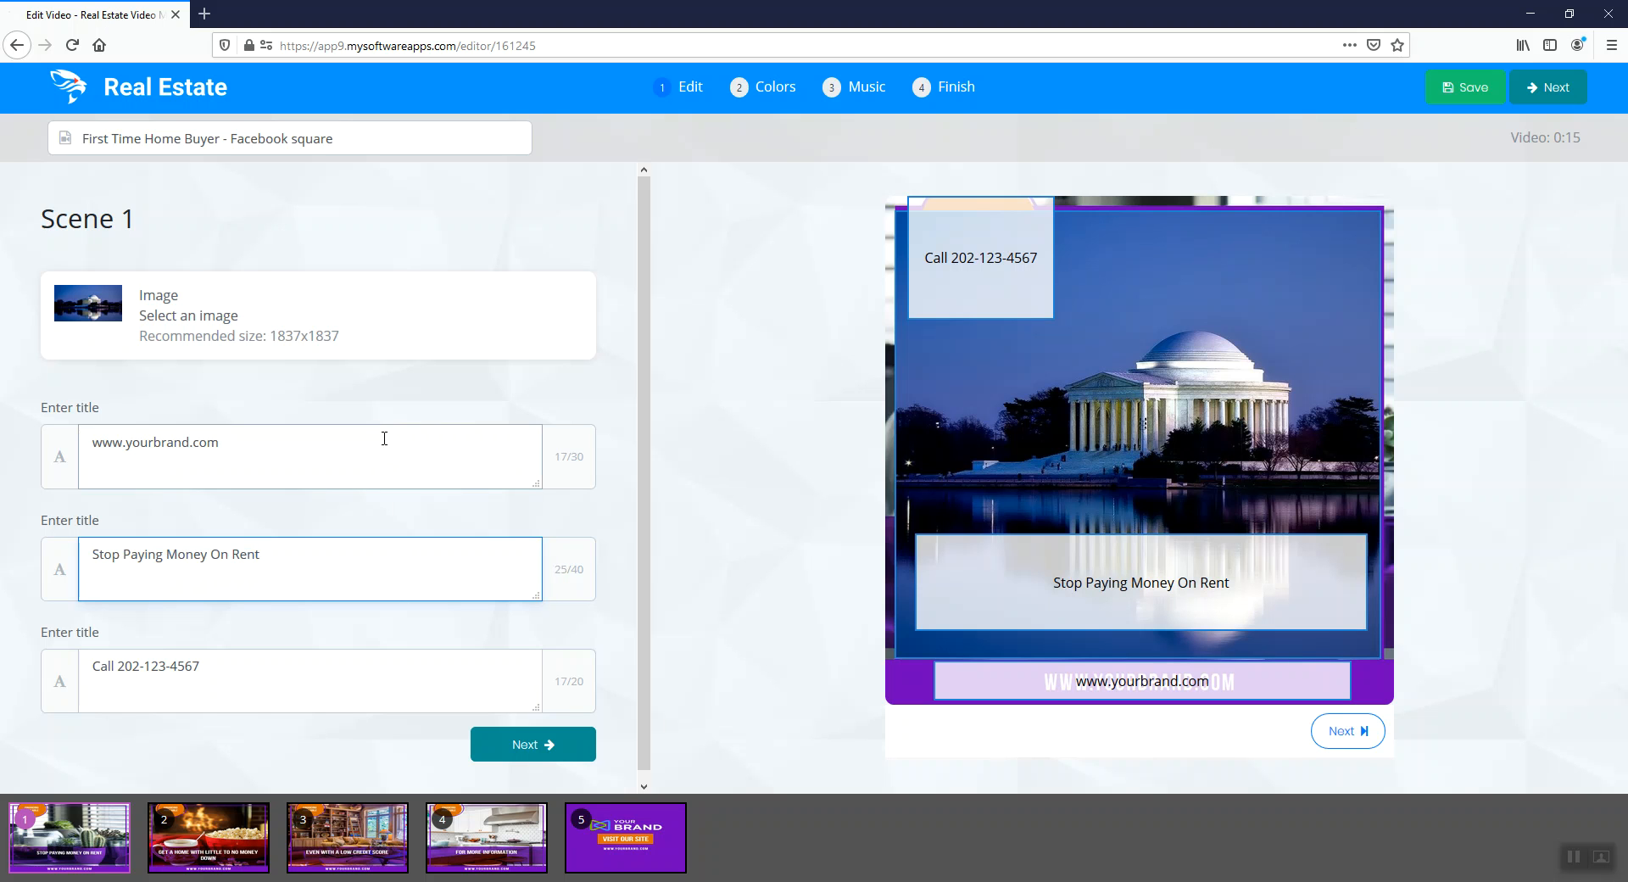
pyautogui.click(160, 450)
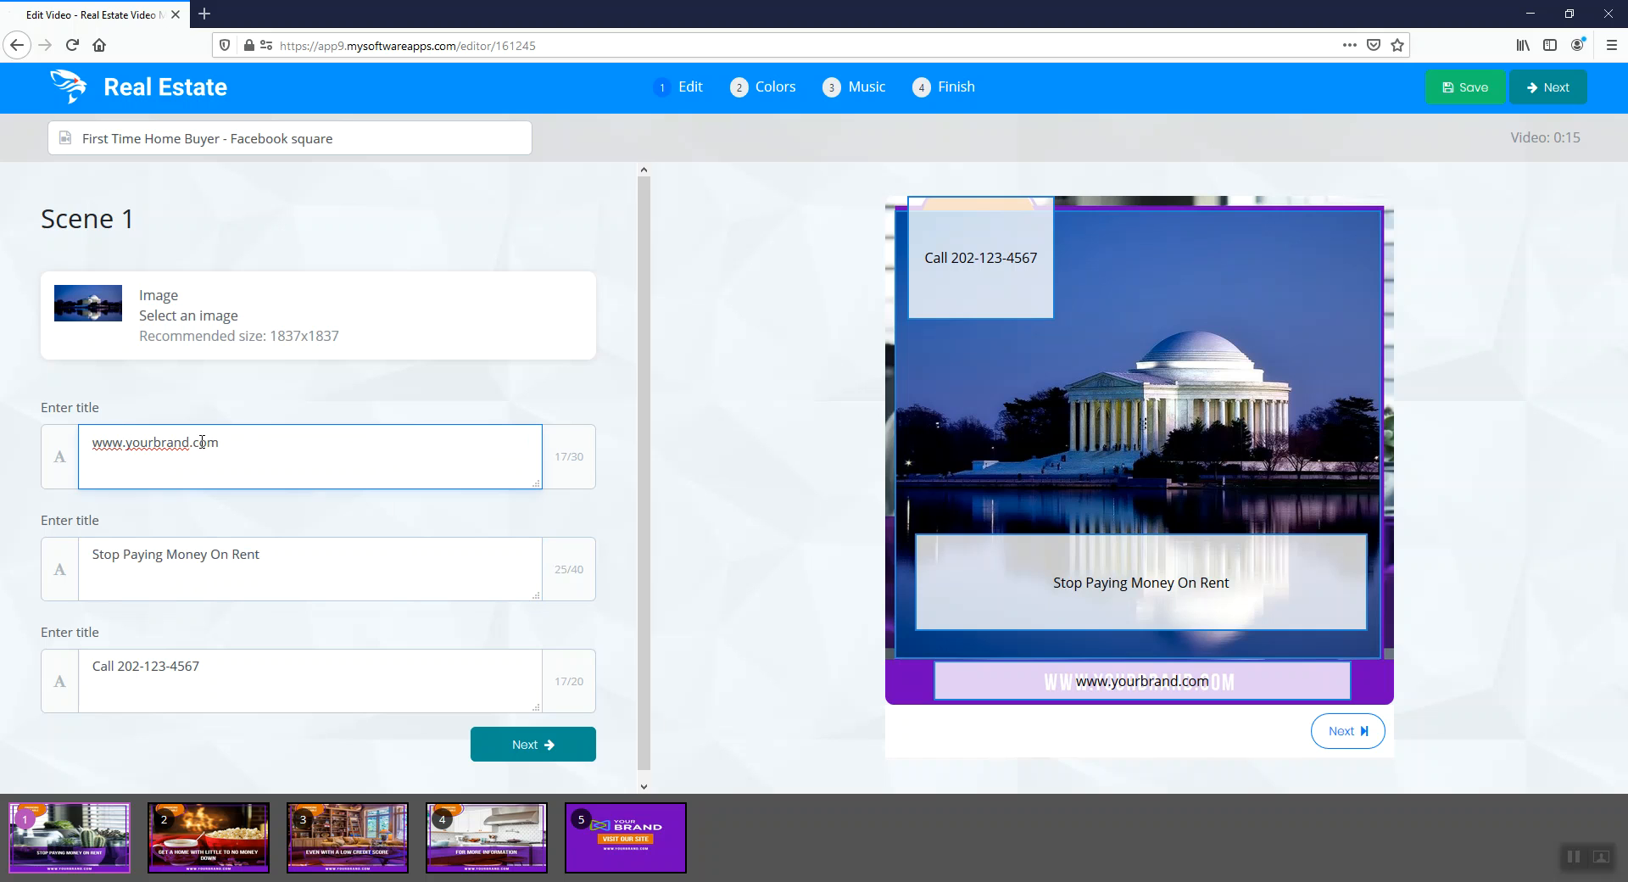
pyautogui.tripleClick(322, 451)
pyautogui.click(405, 450)
# Rename the video project as "project 1" and continue to Scene 2
pyautogui.click(392, 140)
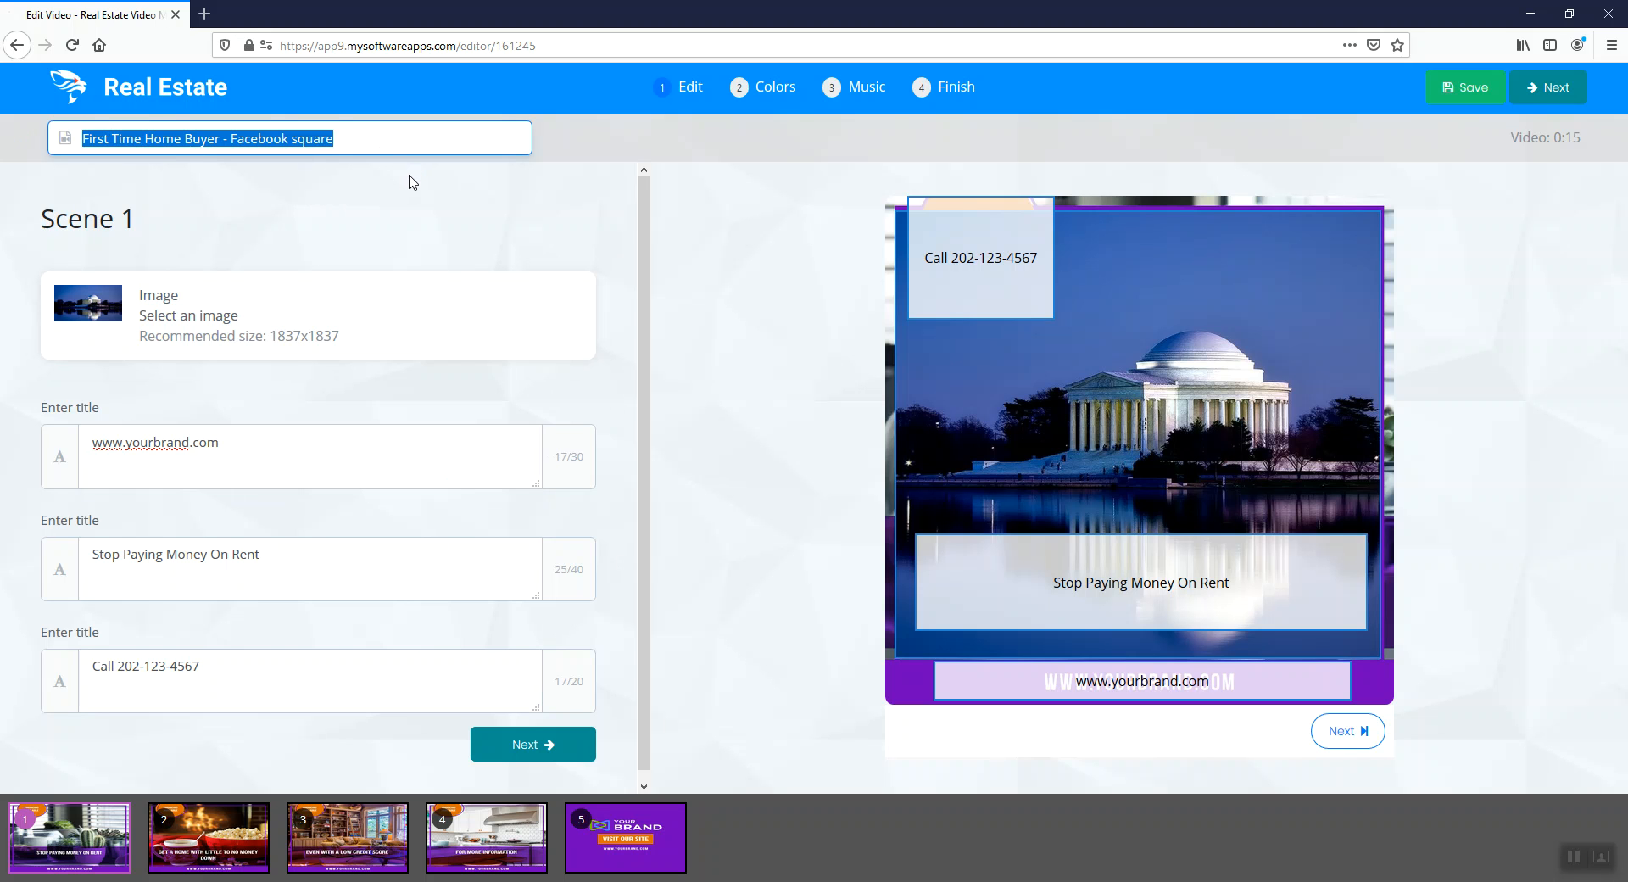
pyautogui.write('project 1')
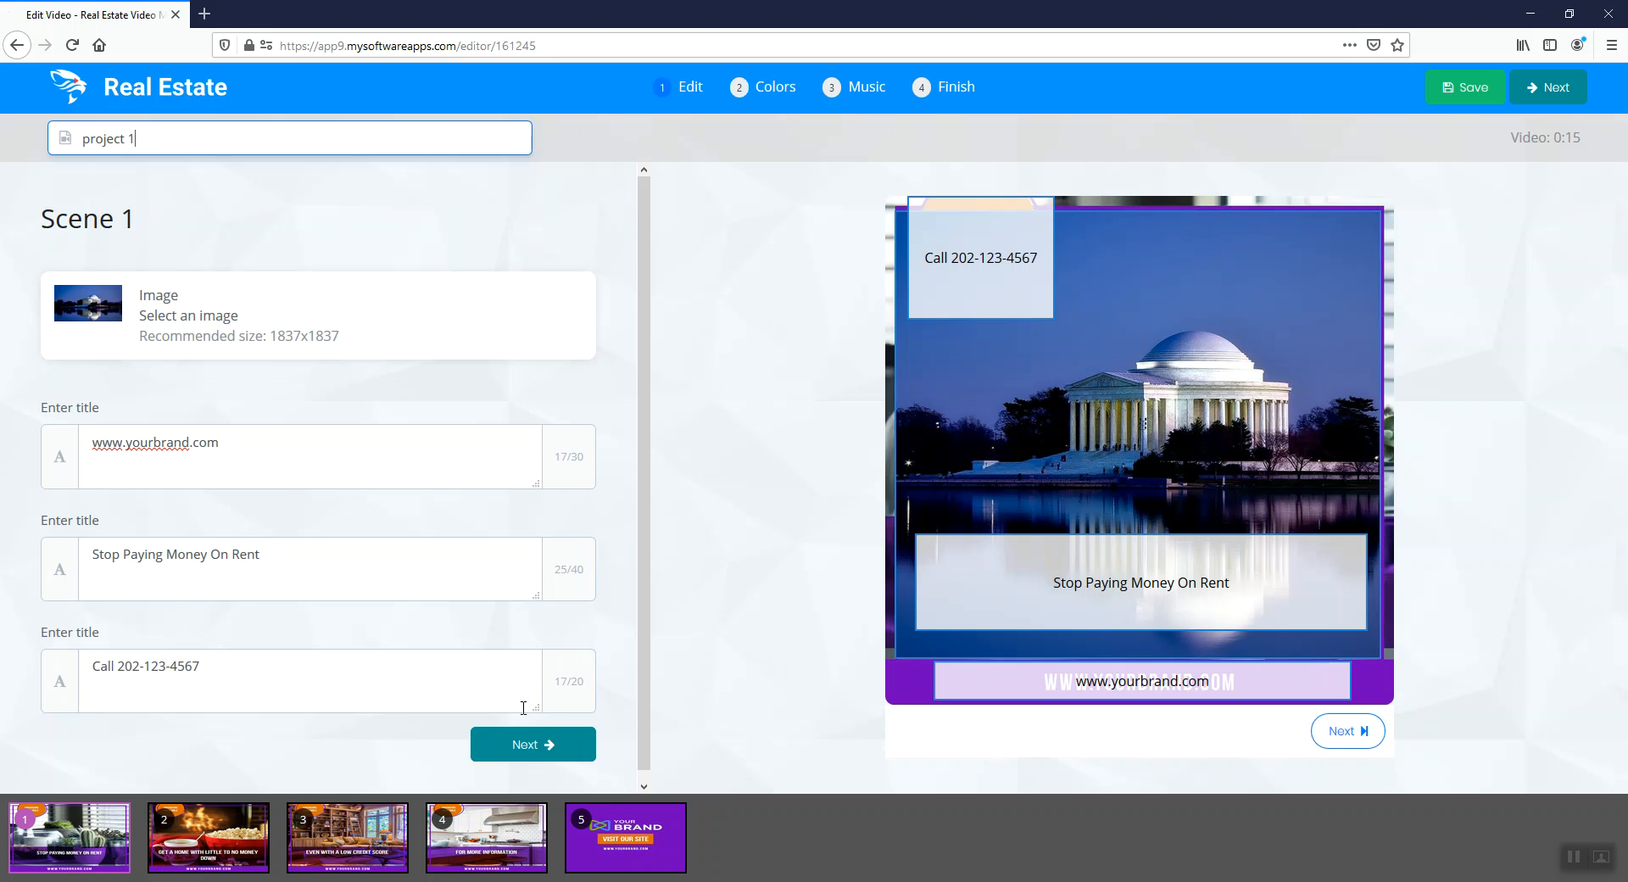
pyautogui.click(567, 760)
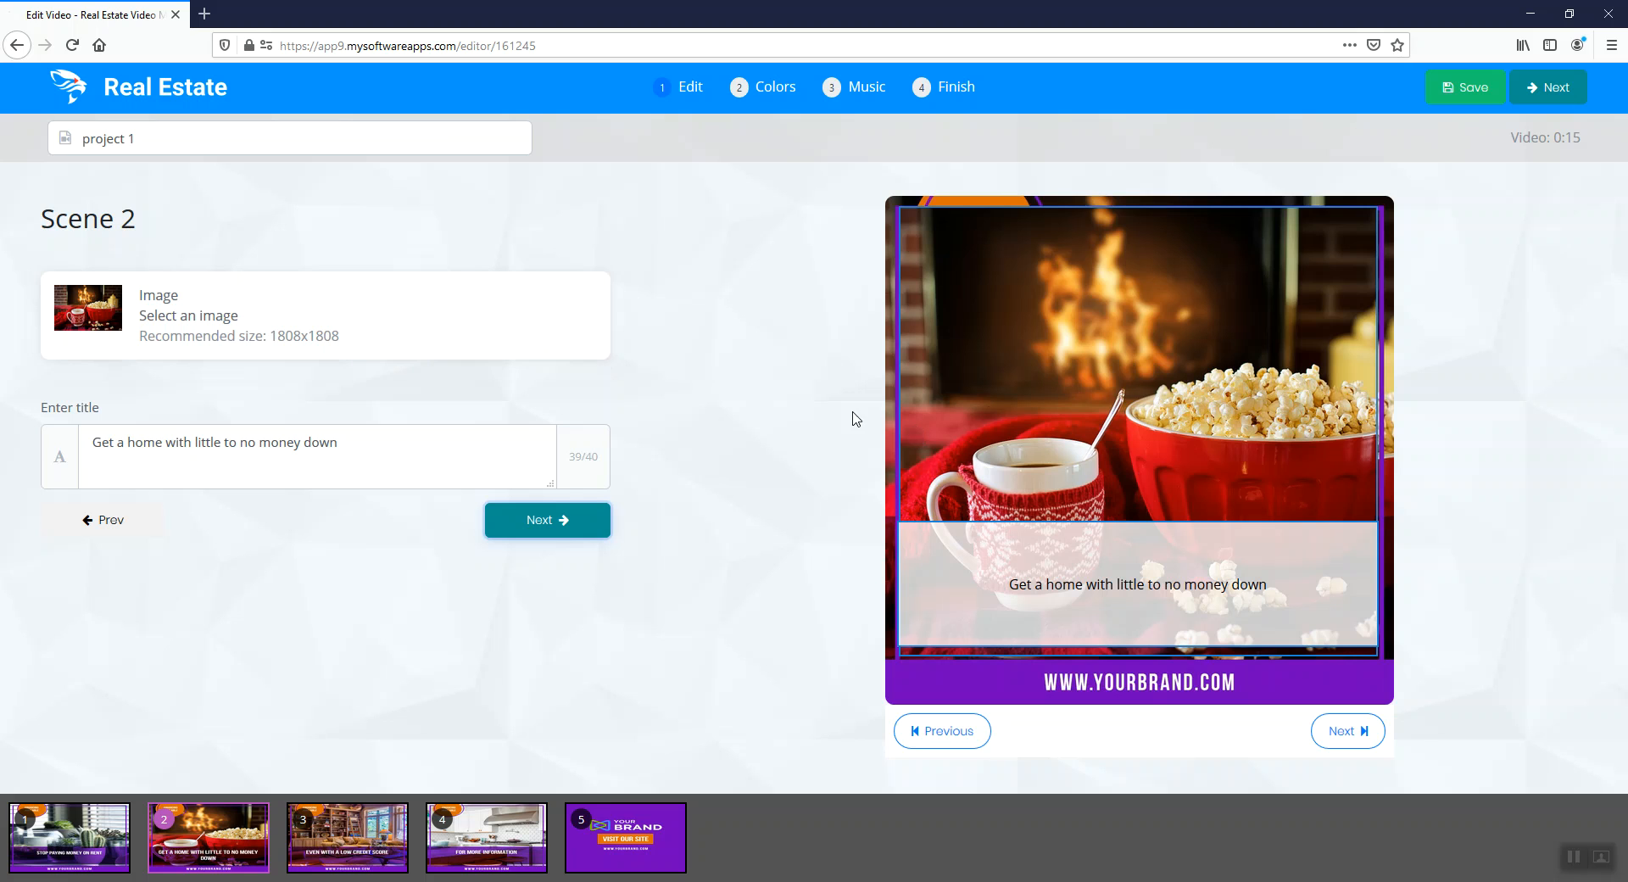
# Review the images and titles of Scenes 2 to 5, checking both title fields of Scene 5
pyautogui.click(257, 459)
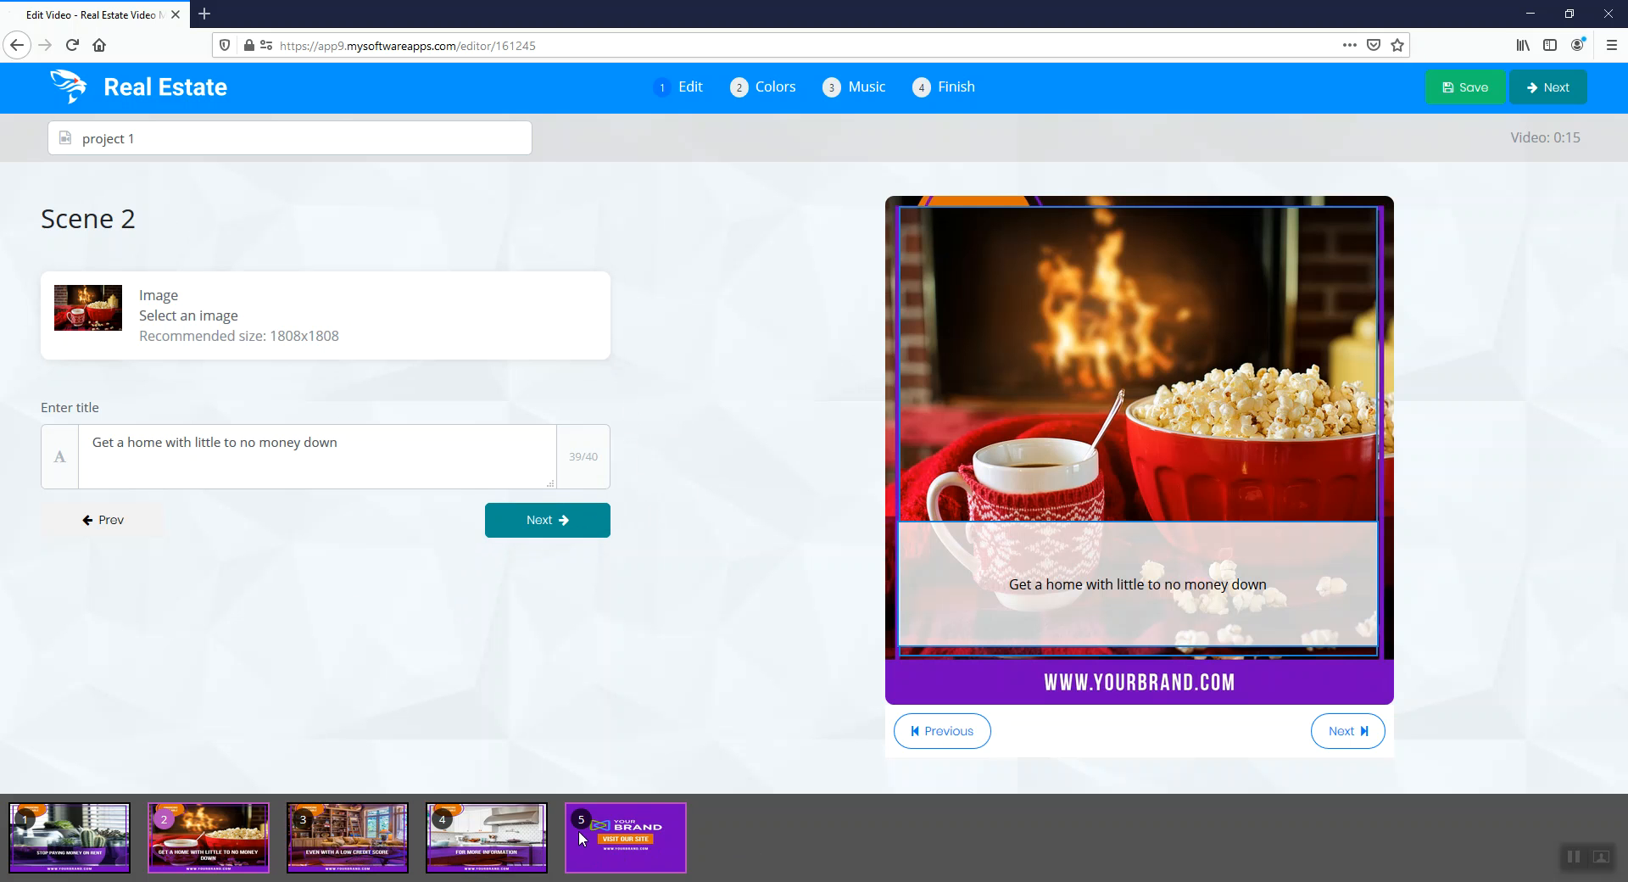
pyautogui.click(373, 844)
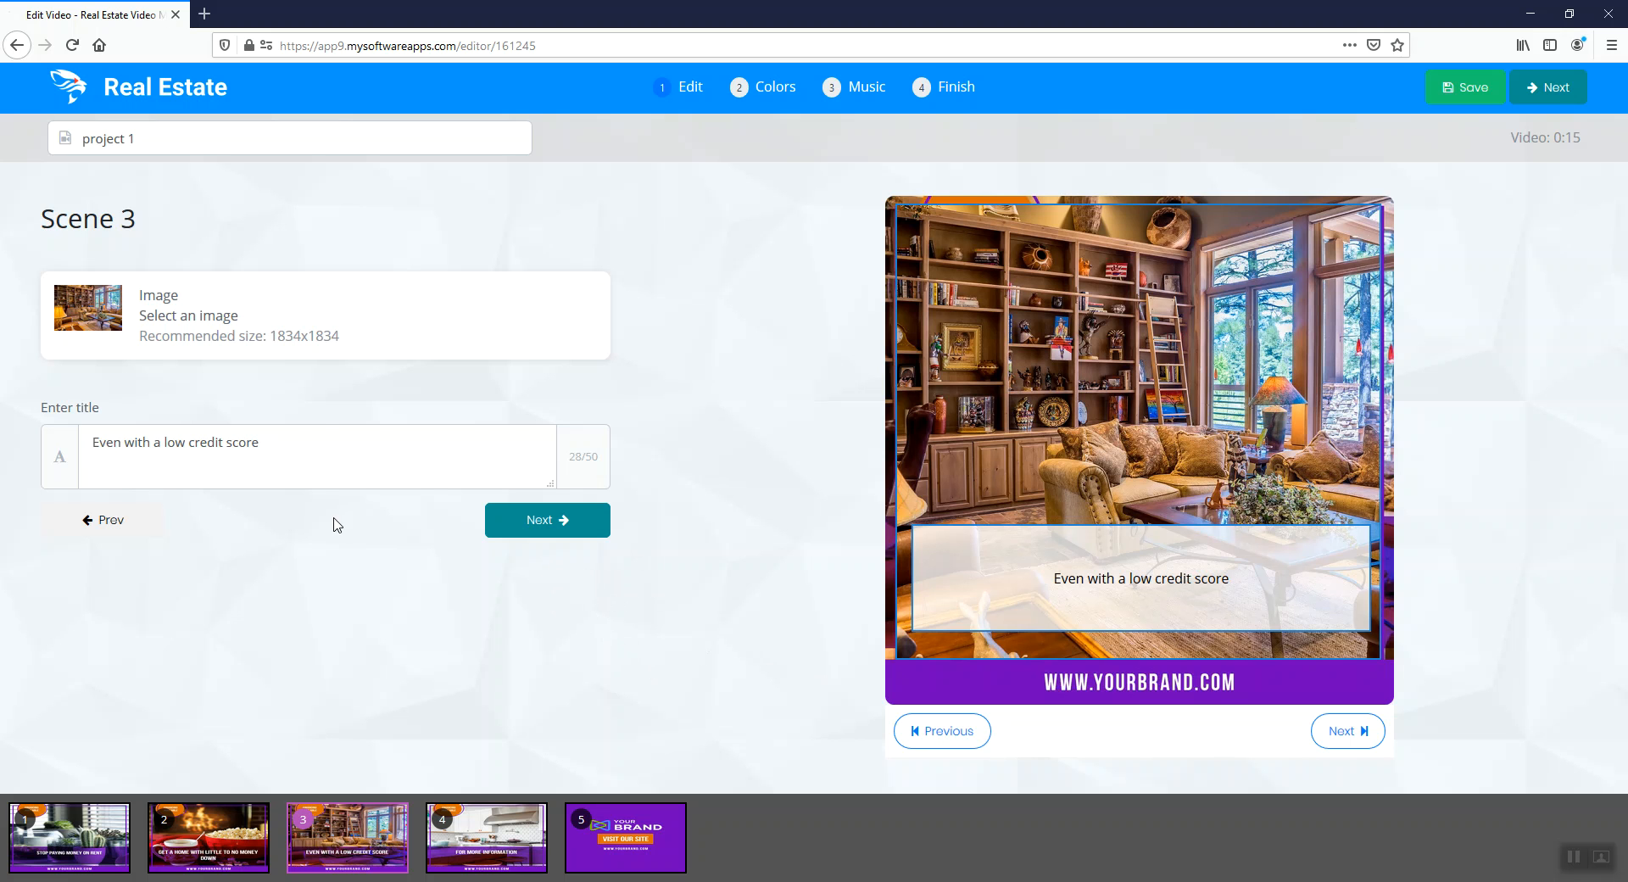
pyautogui.click(498, 855)
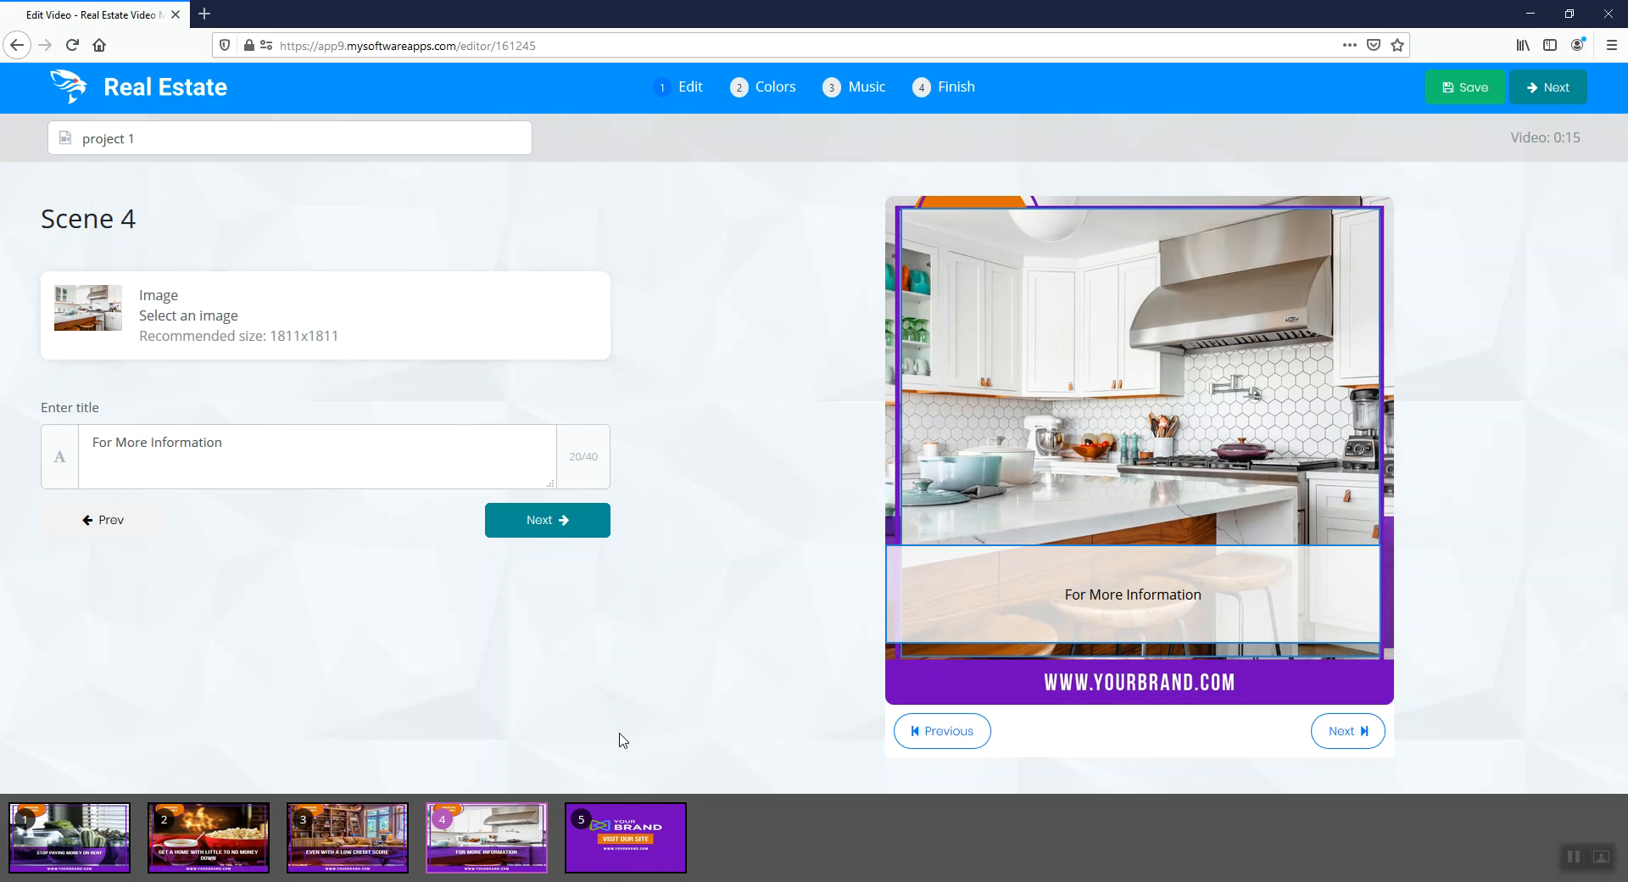
pyautogui.click(634, 835)
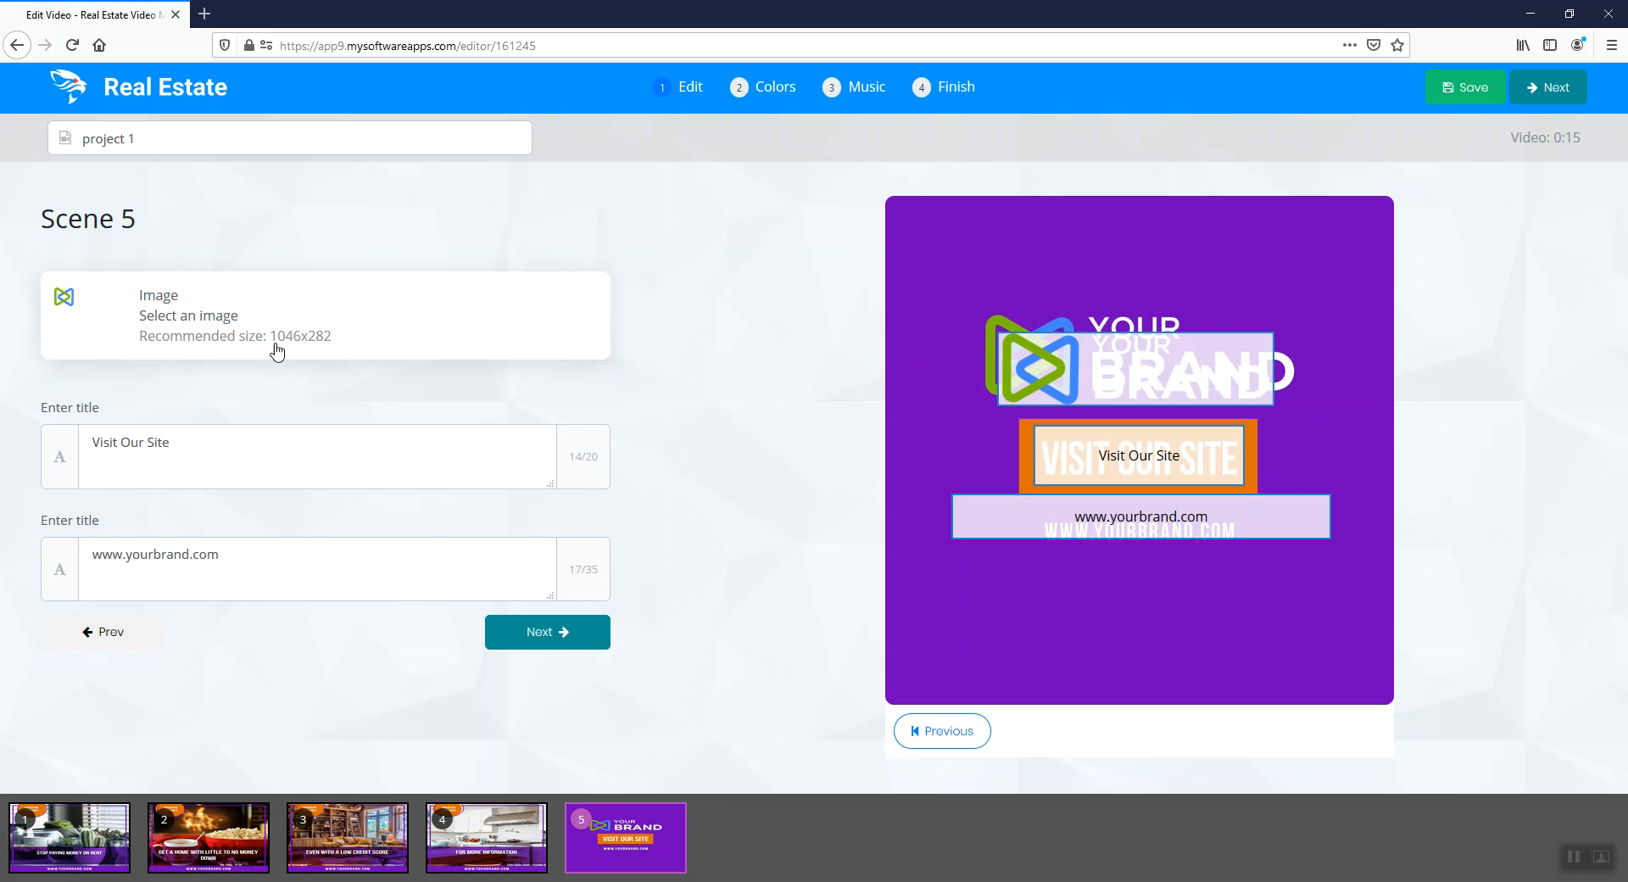
pyautogui.click(197, 458)
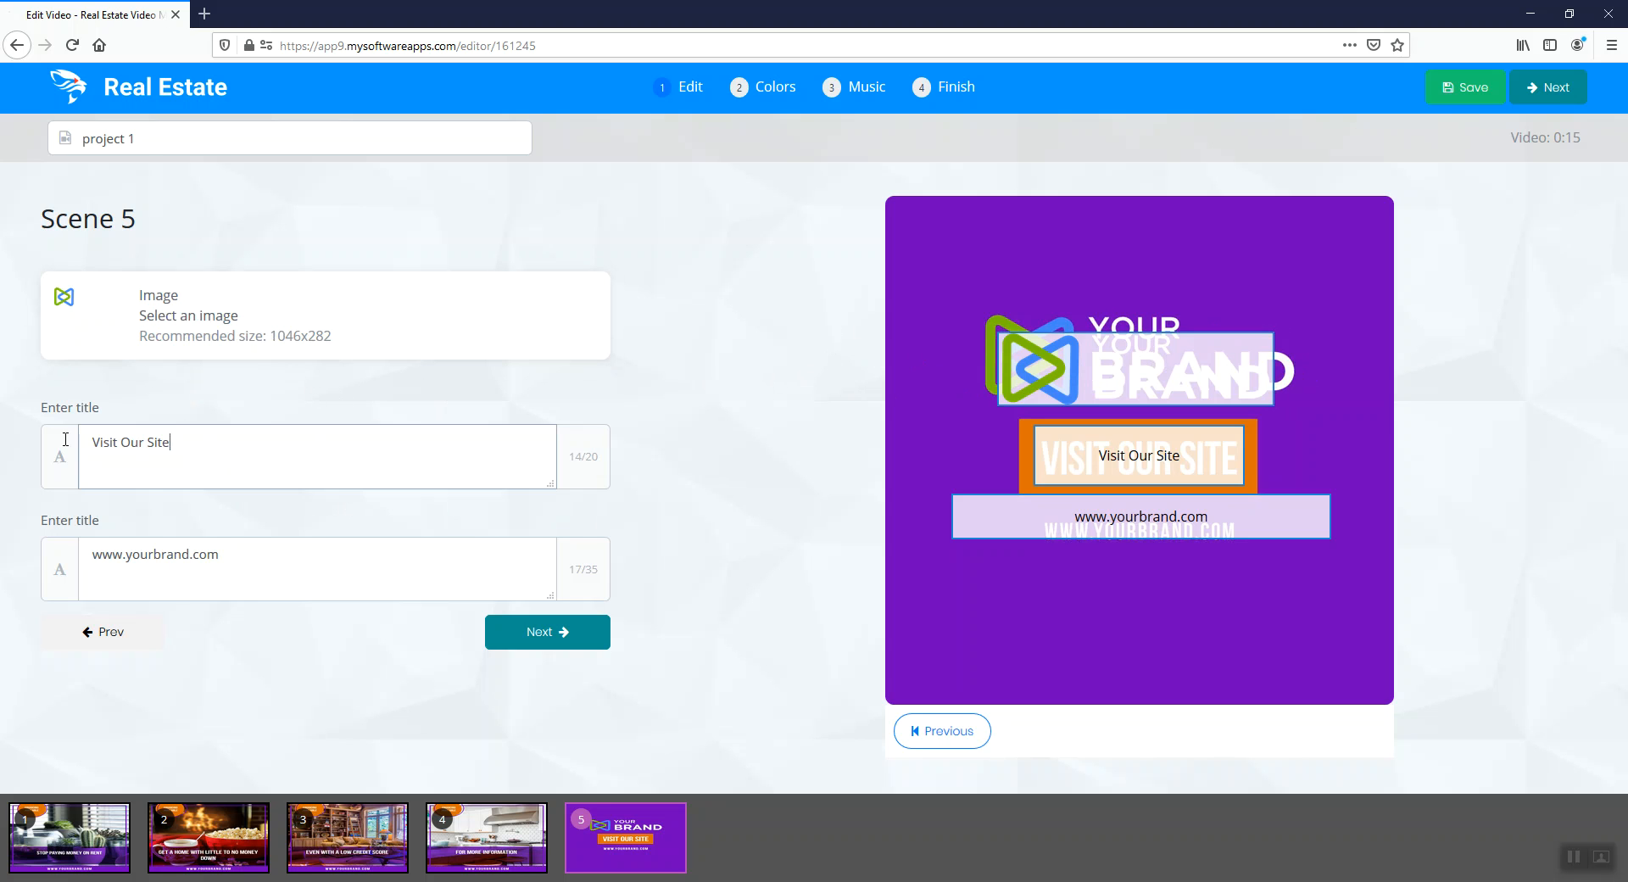
pyautogui.hotkey('ctrl', 'a')
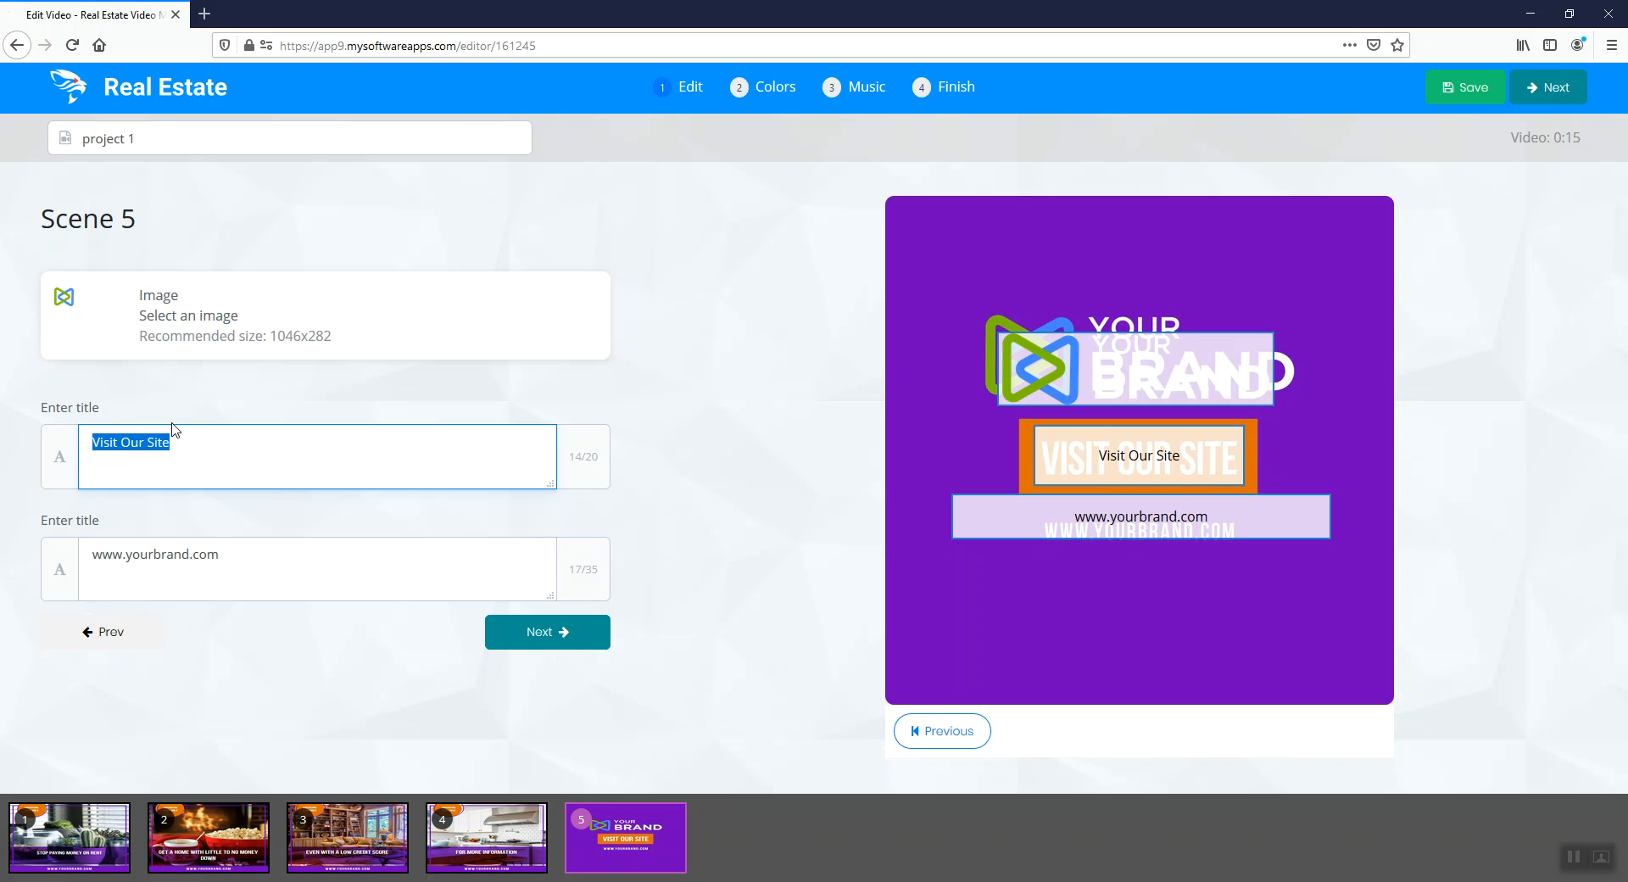
pyautogui.click(399, 562)
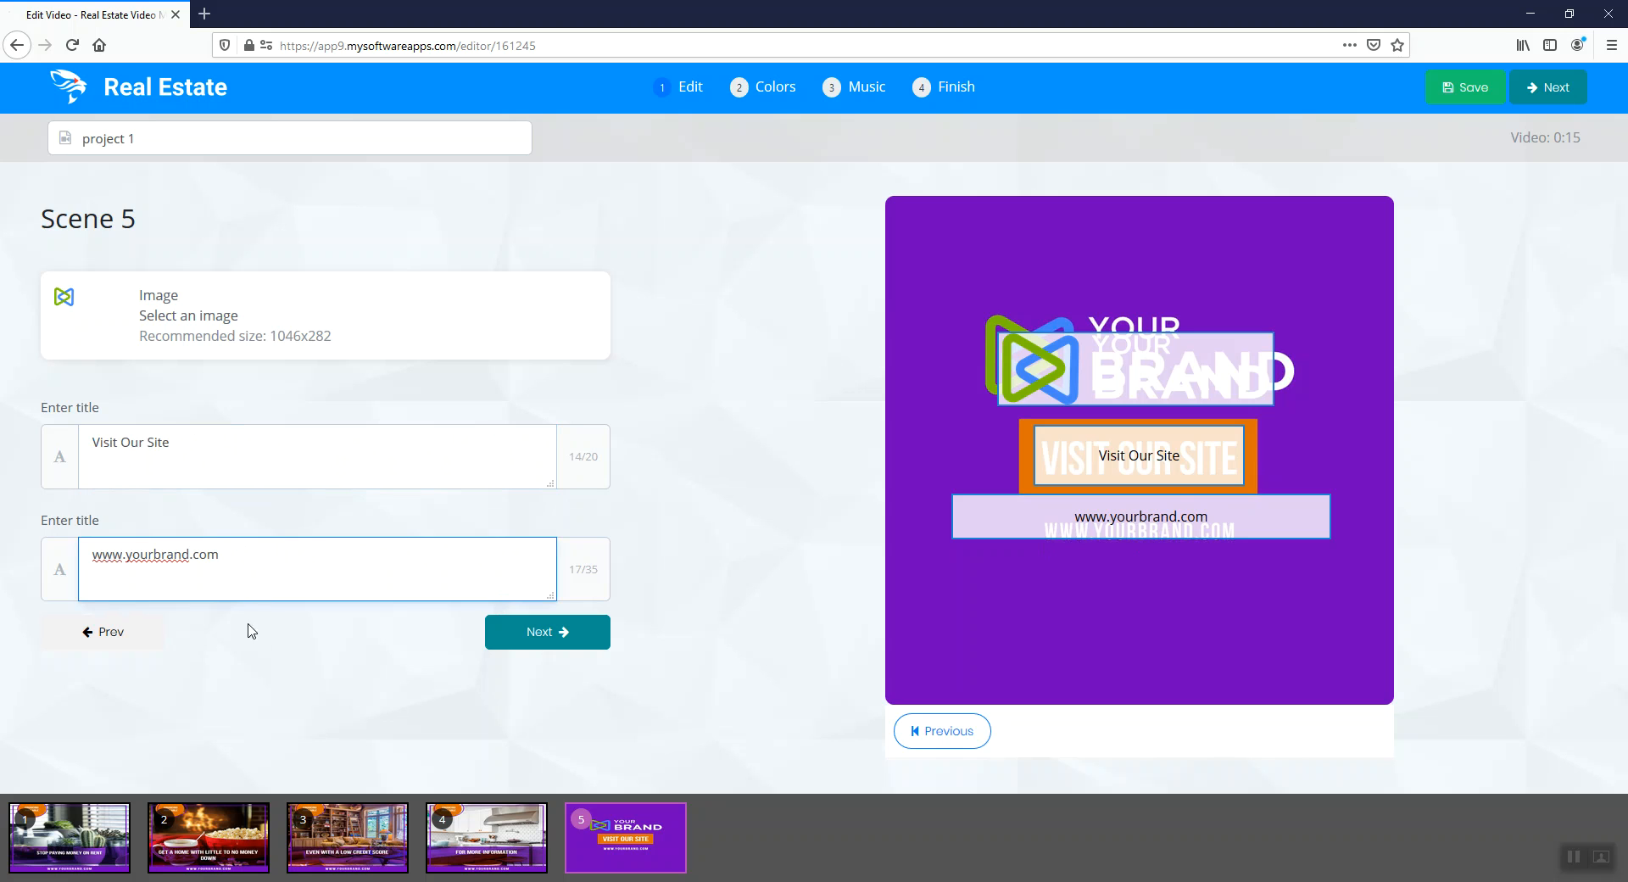
# Continue to the color settings, try several preset palettes, and apply the light blue and dark blue palette
pyautogui.click(523, 642)
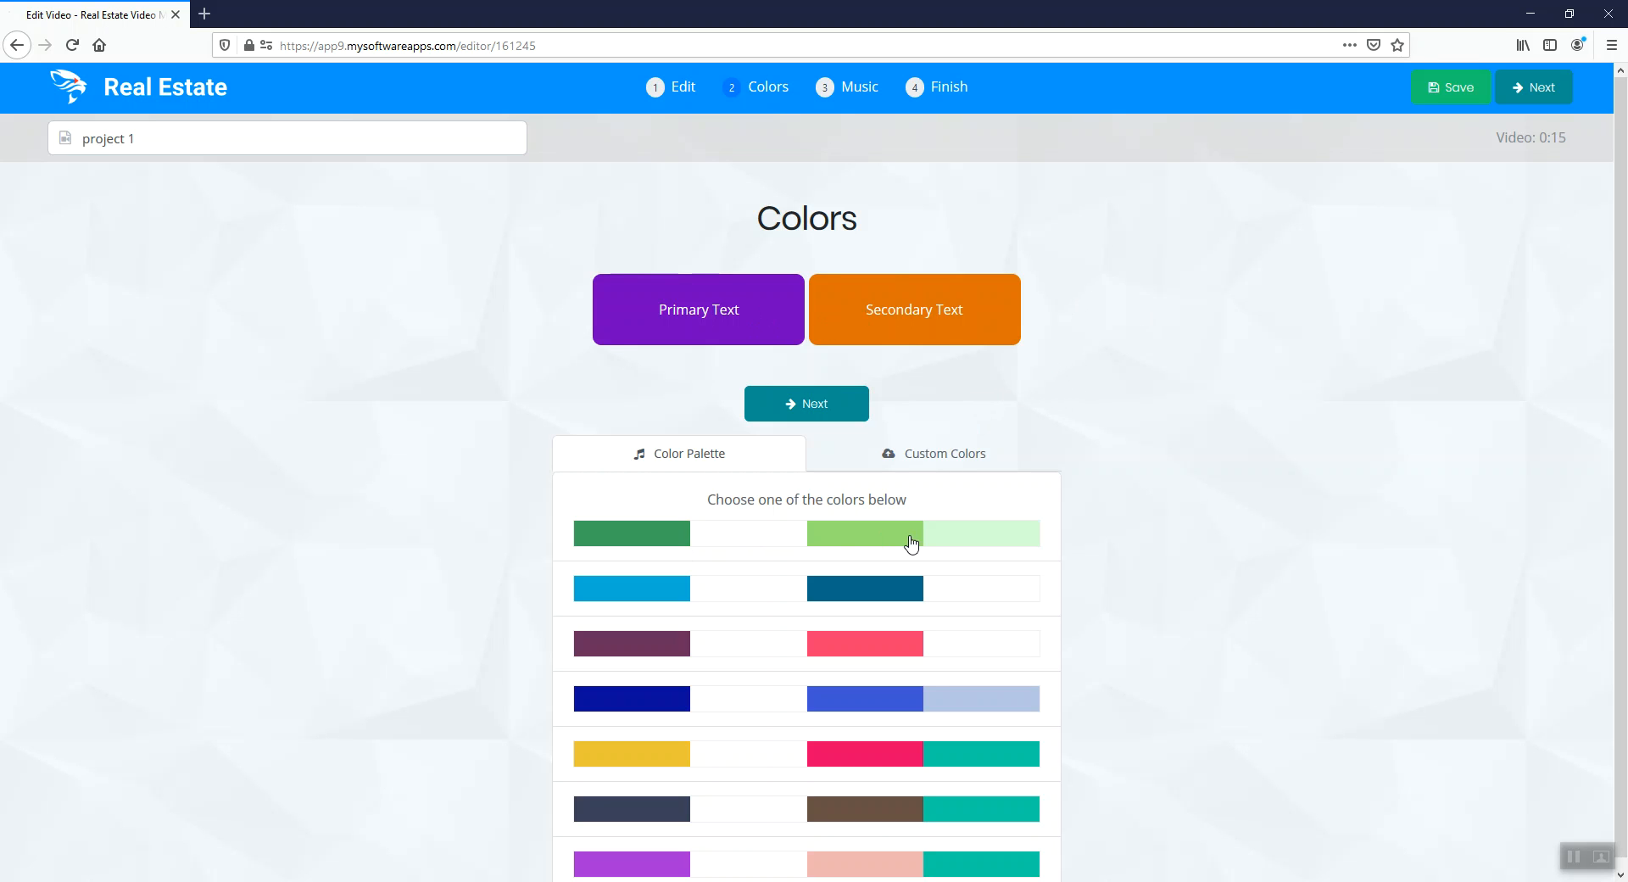
pyautogui.click(677, 592)
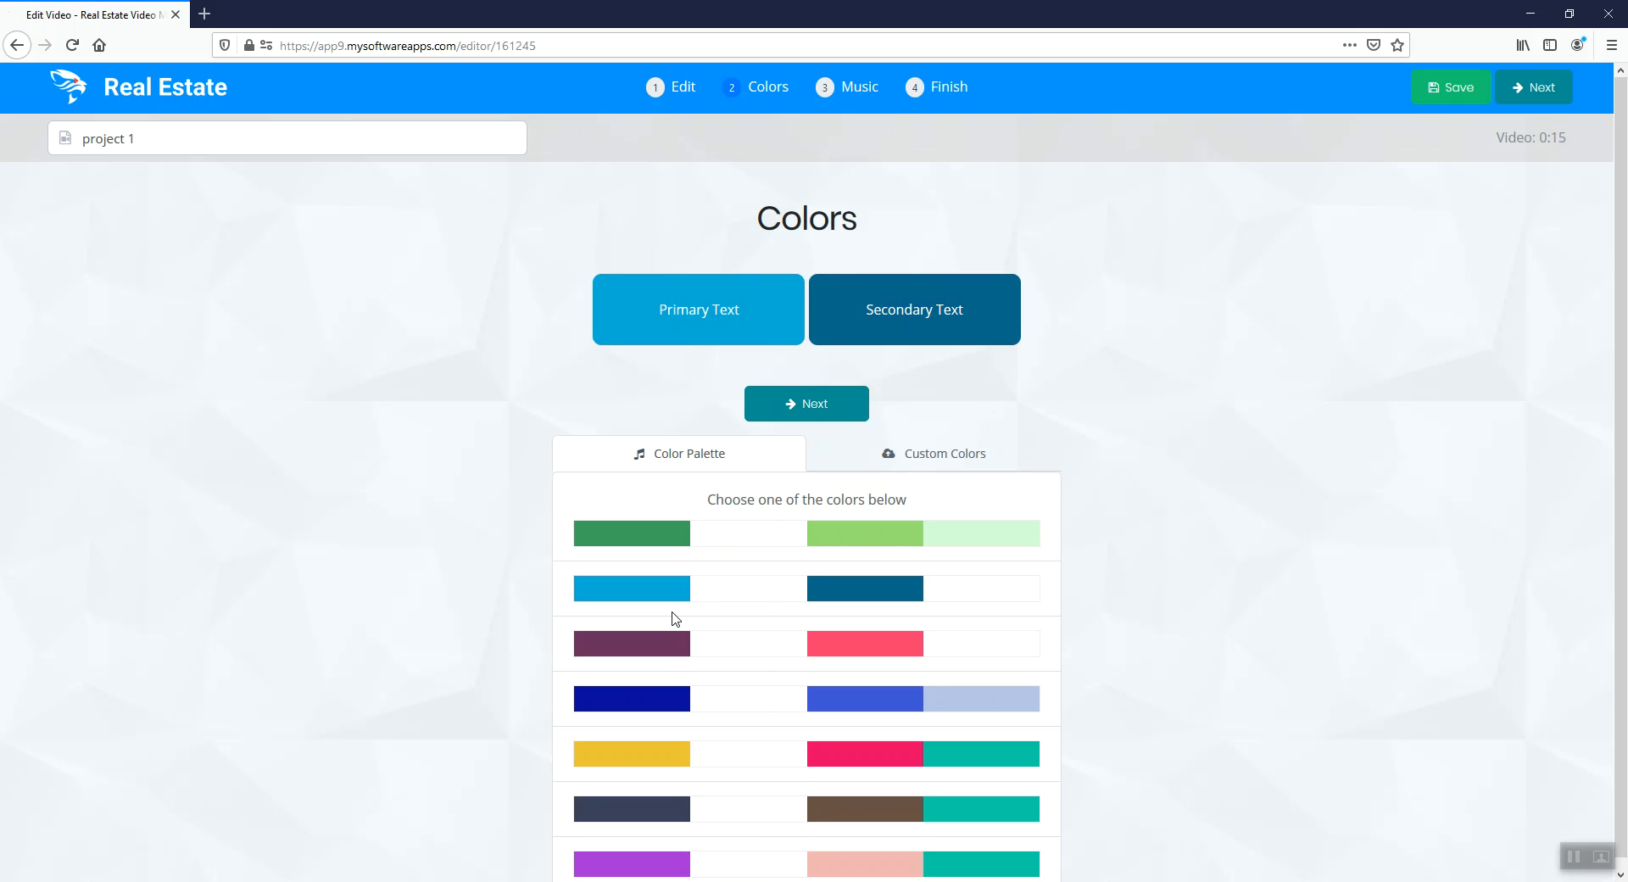
pyautogui.click(668, 646)
pyautogui.click(667, 699)
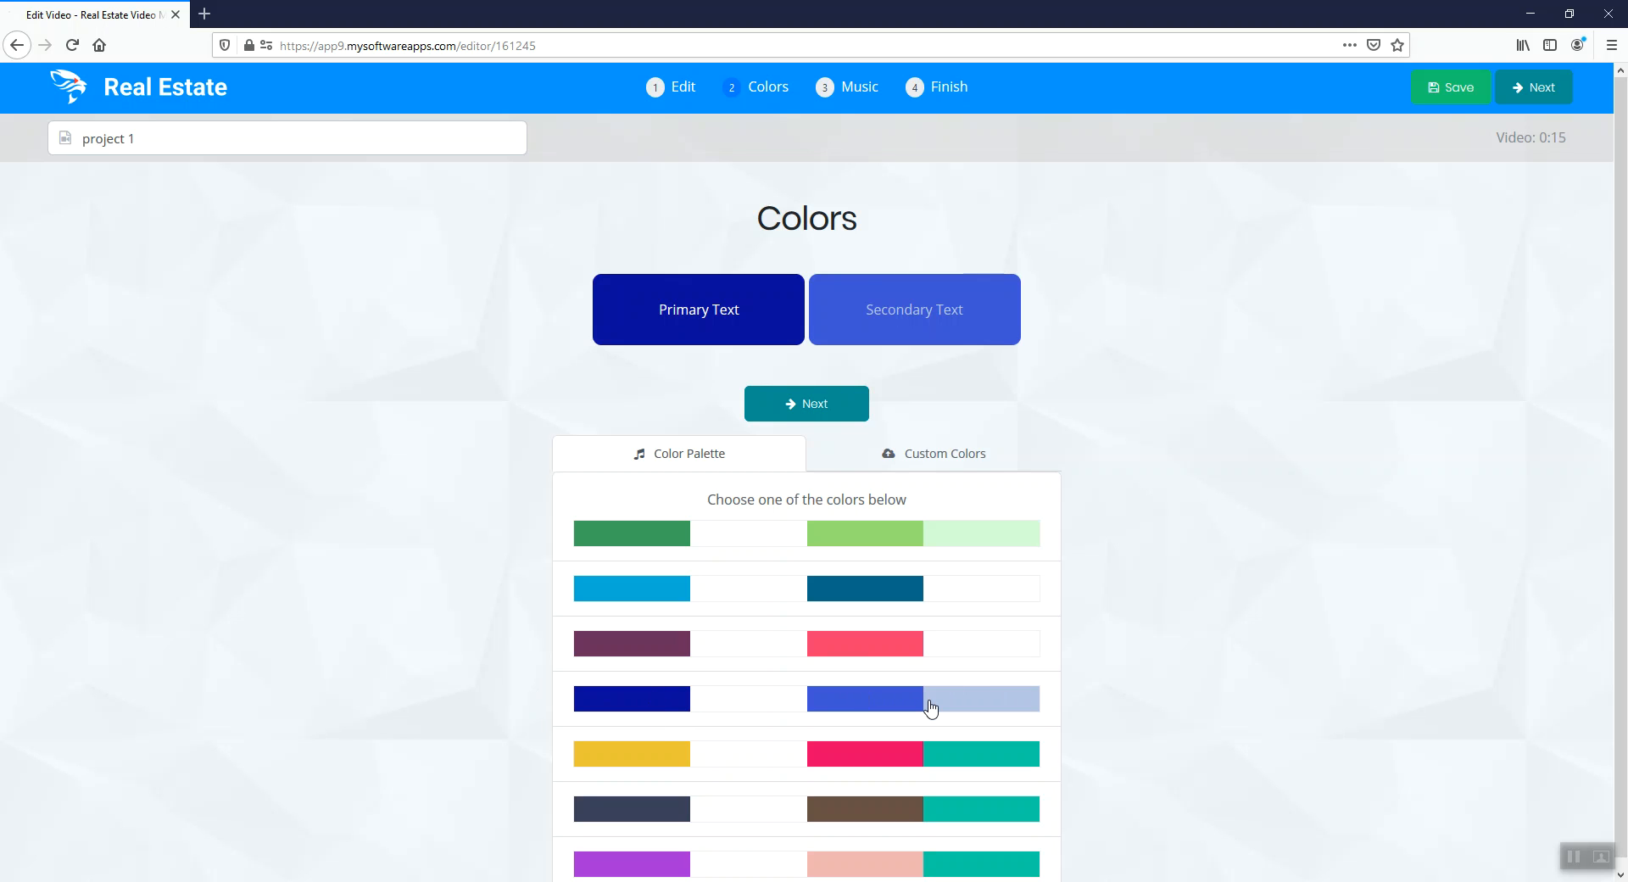
pyautogui.scroll(-1, 679, 712)
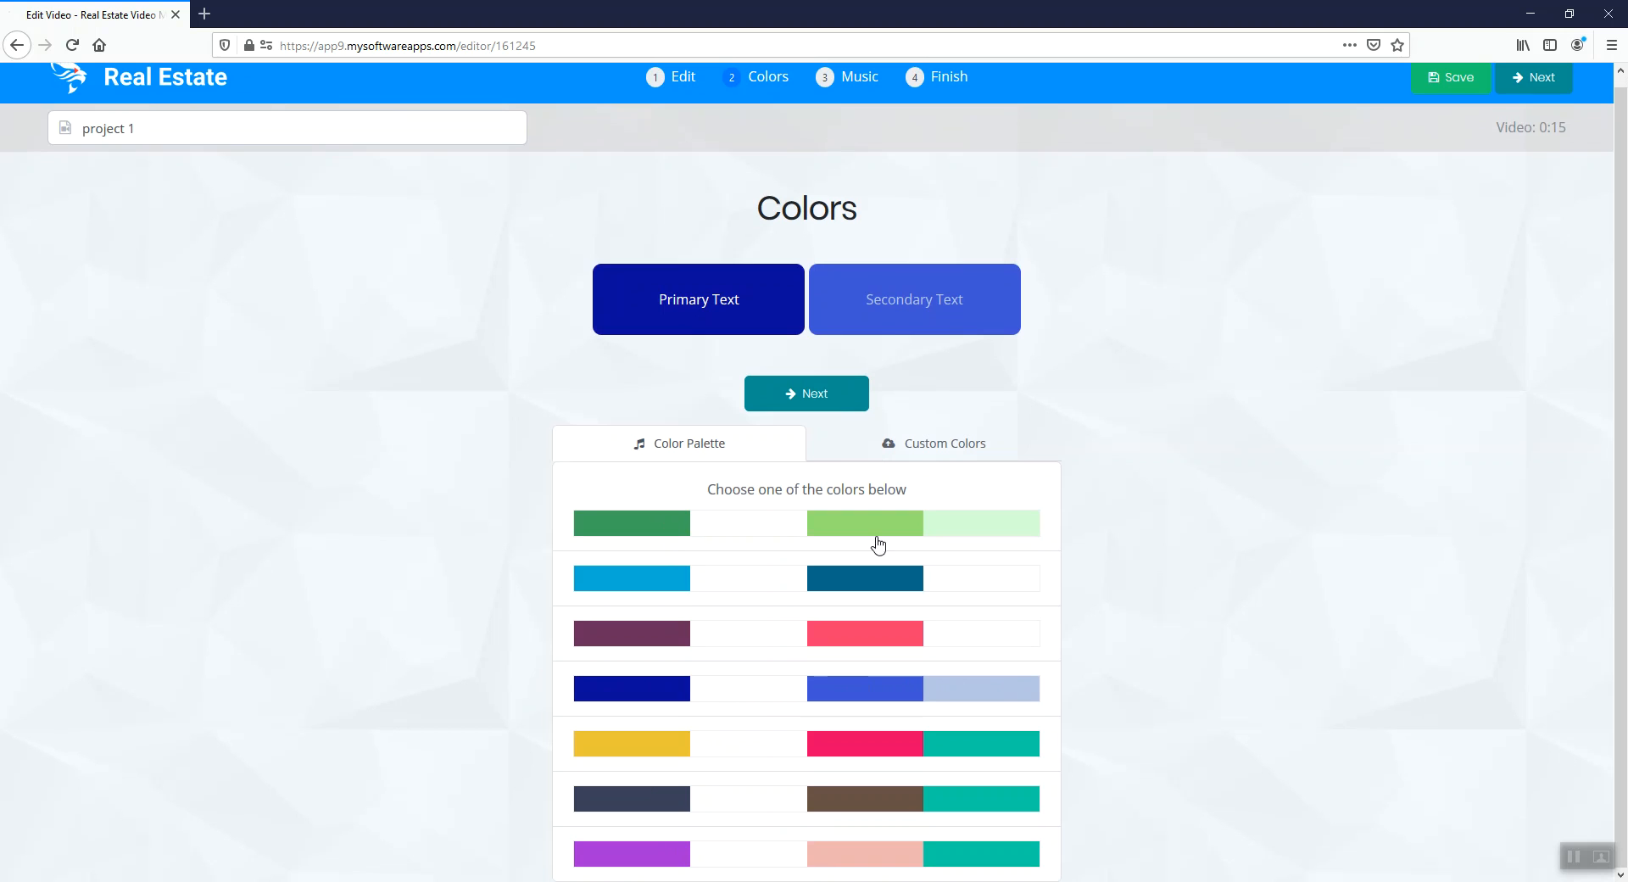
pyautogui.click(684, 524)
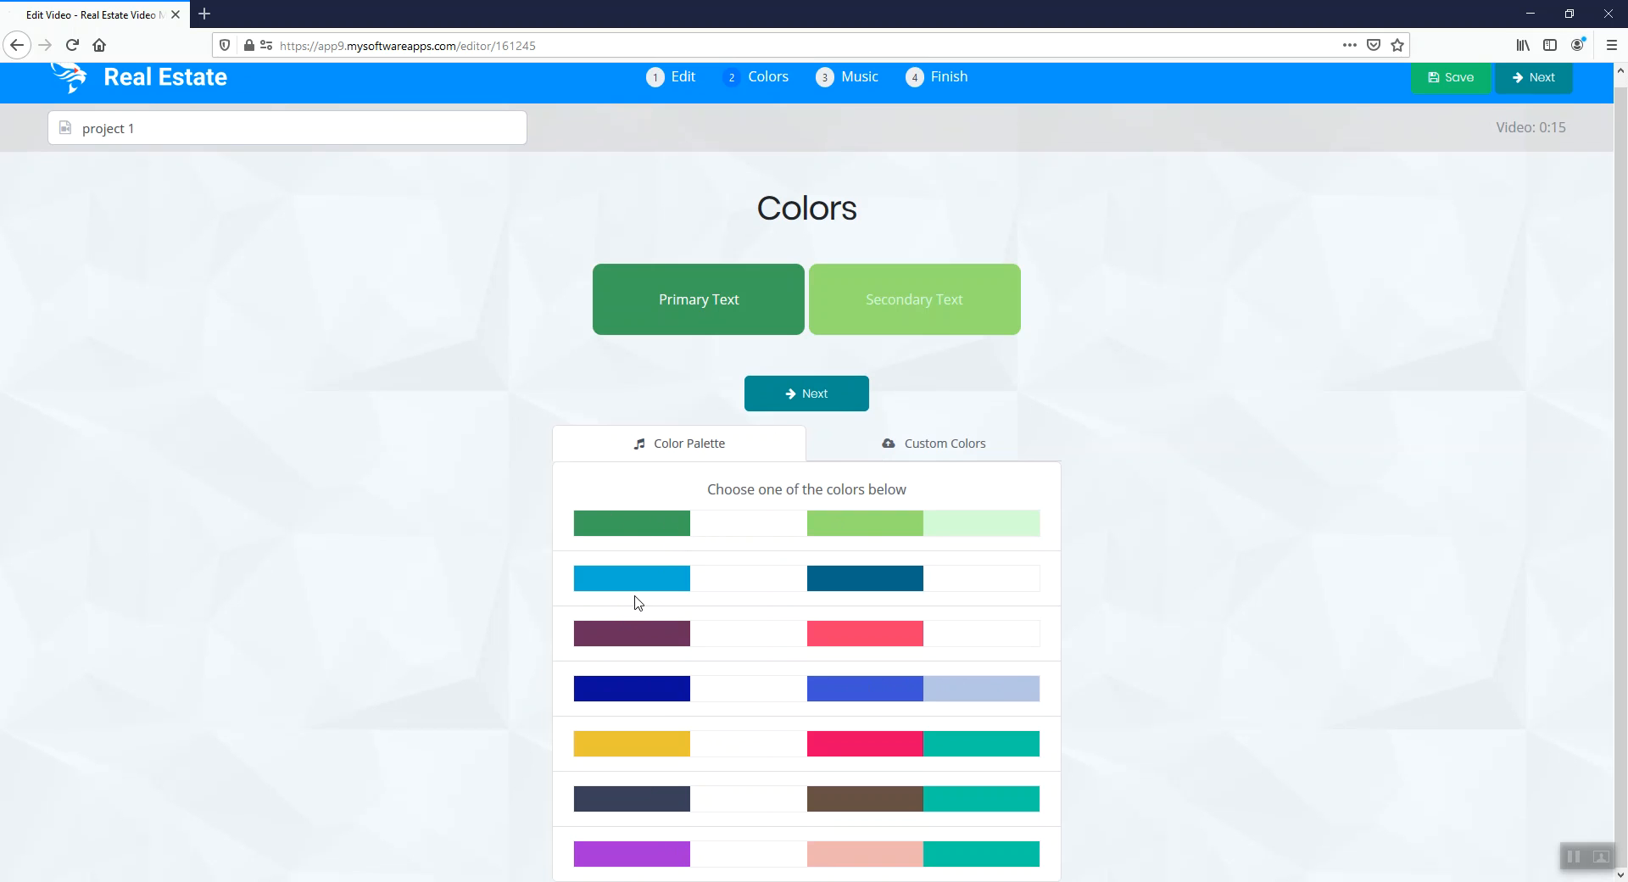
pyautogui.click(640, 592)
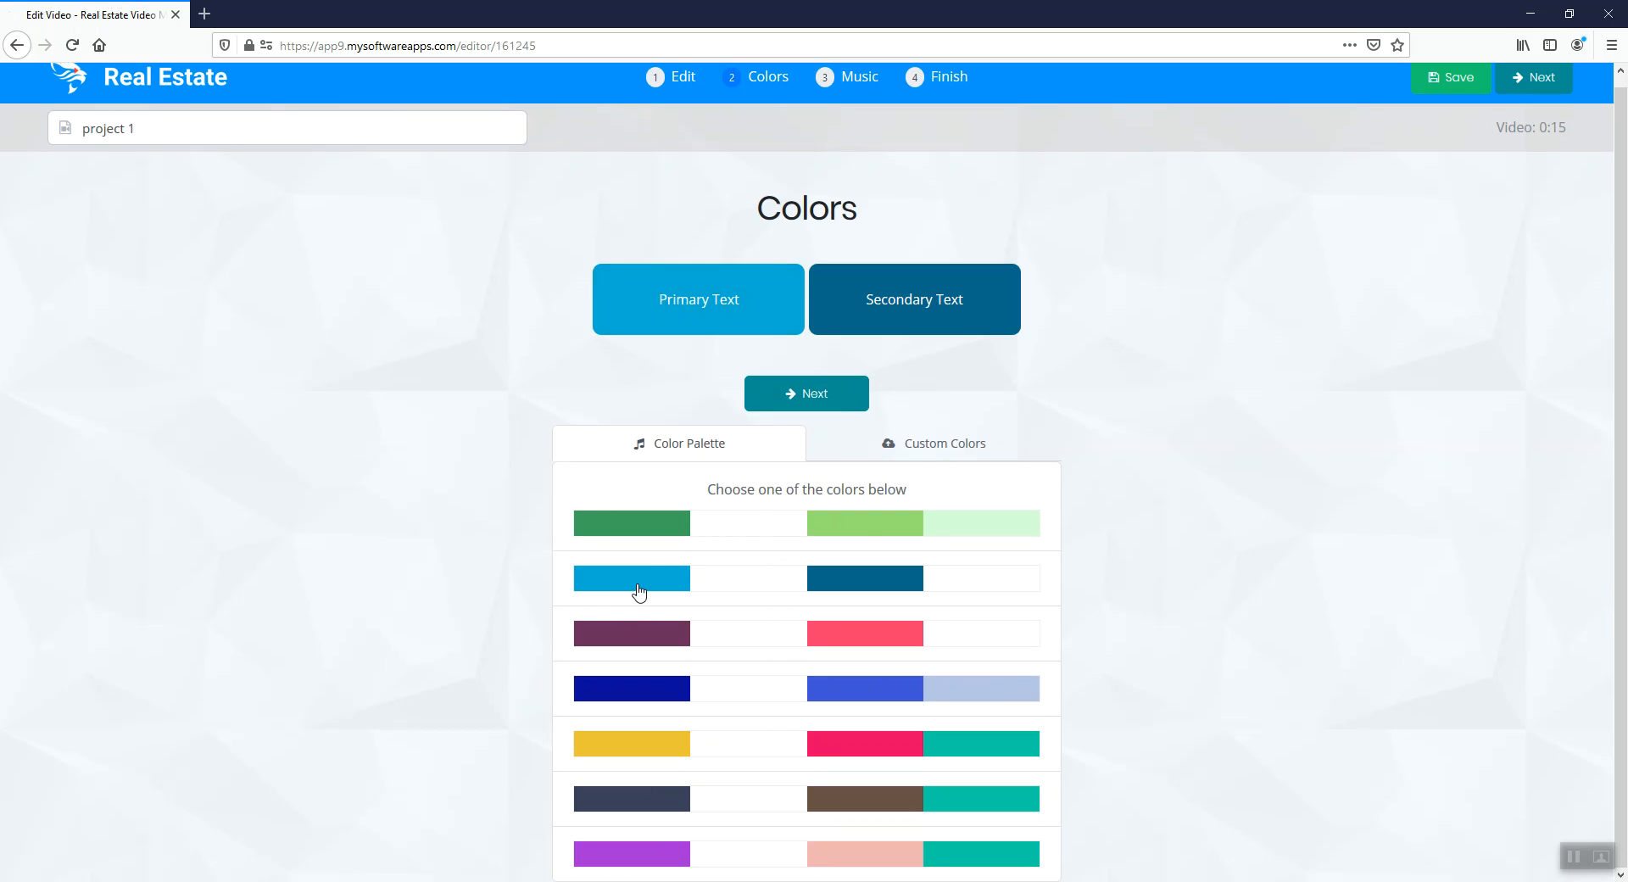
# Check the custom color values for the primary and secondary backgrounds and texts, and return to the preset palettes
pyautogui.click(960, 453)
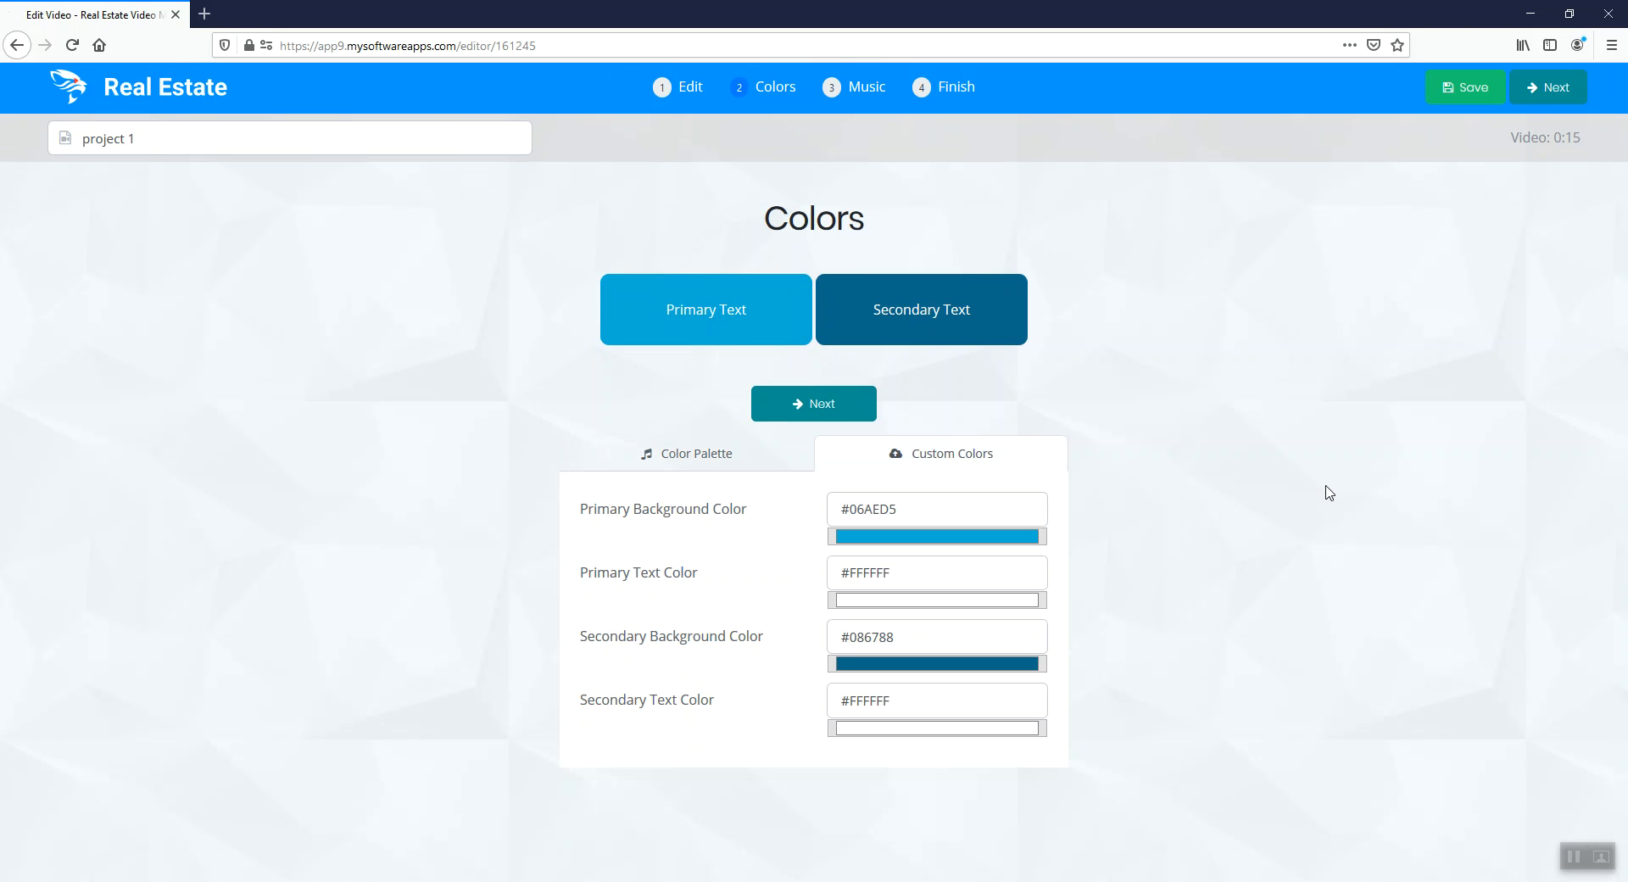
pyautogui.click(846, 512)
pyautogui.click(711, 453)
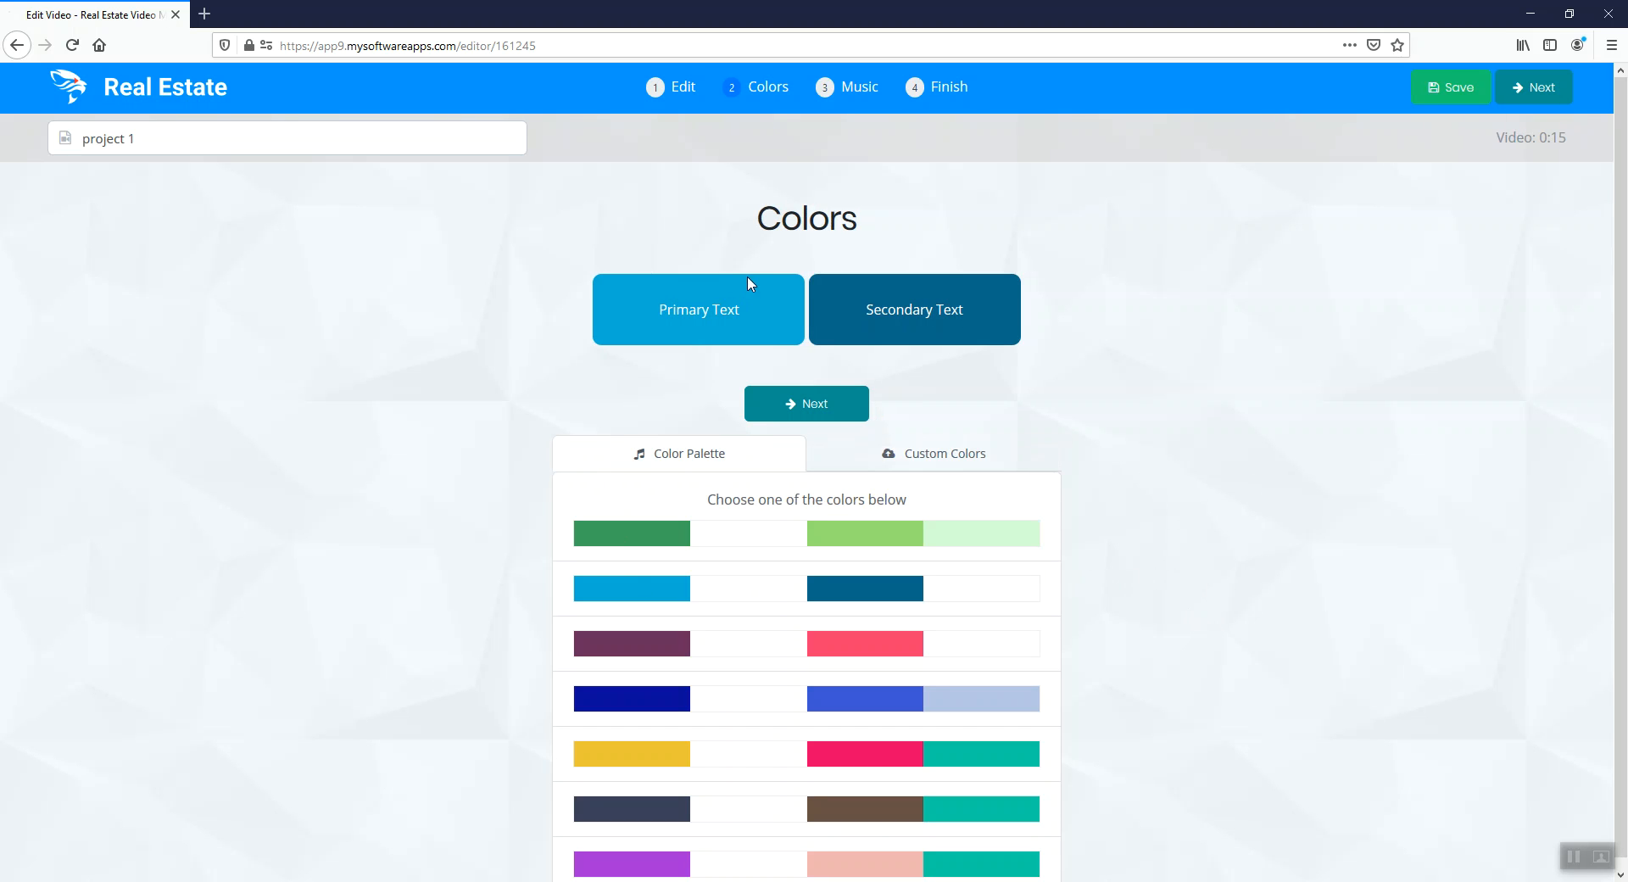
# Continue to the music settings and preview the selected Pleasant Intro track
pyautogui.click(827, 415)
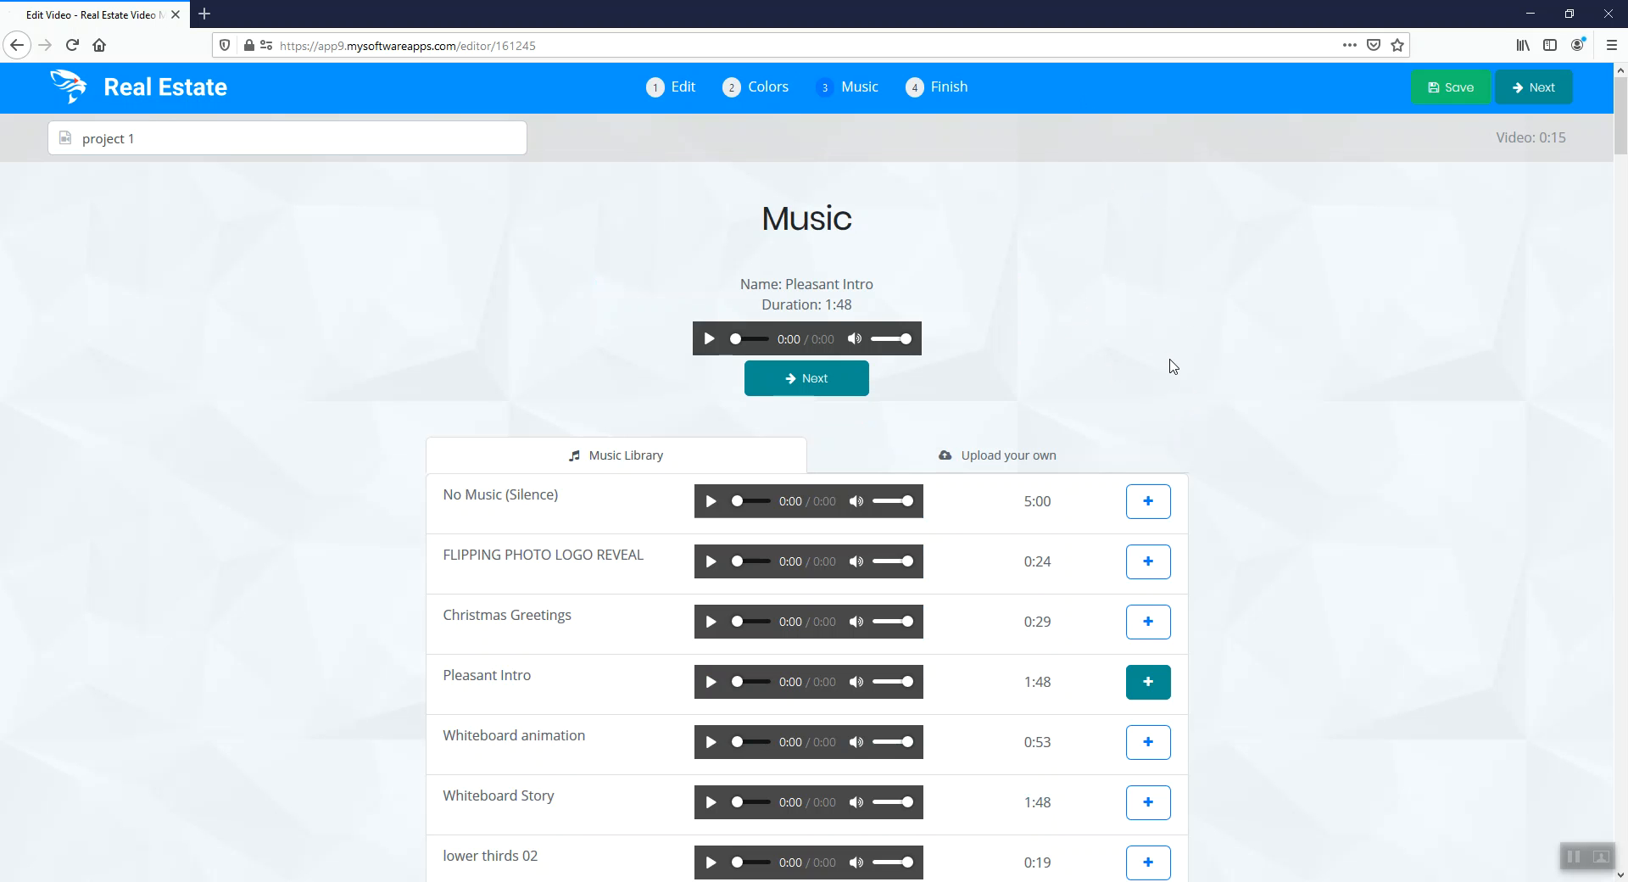
pyautogui.scroll(-1, 1132, 356)
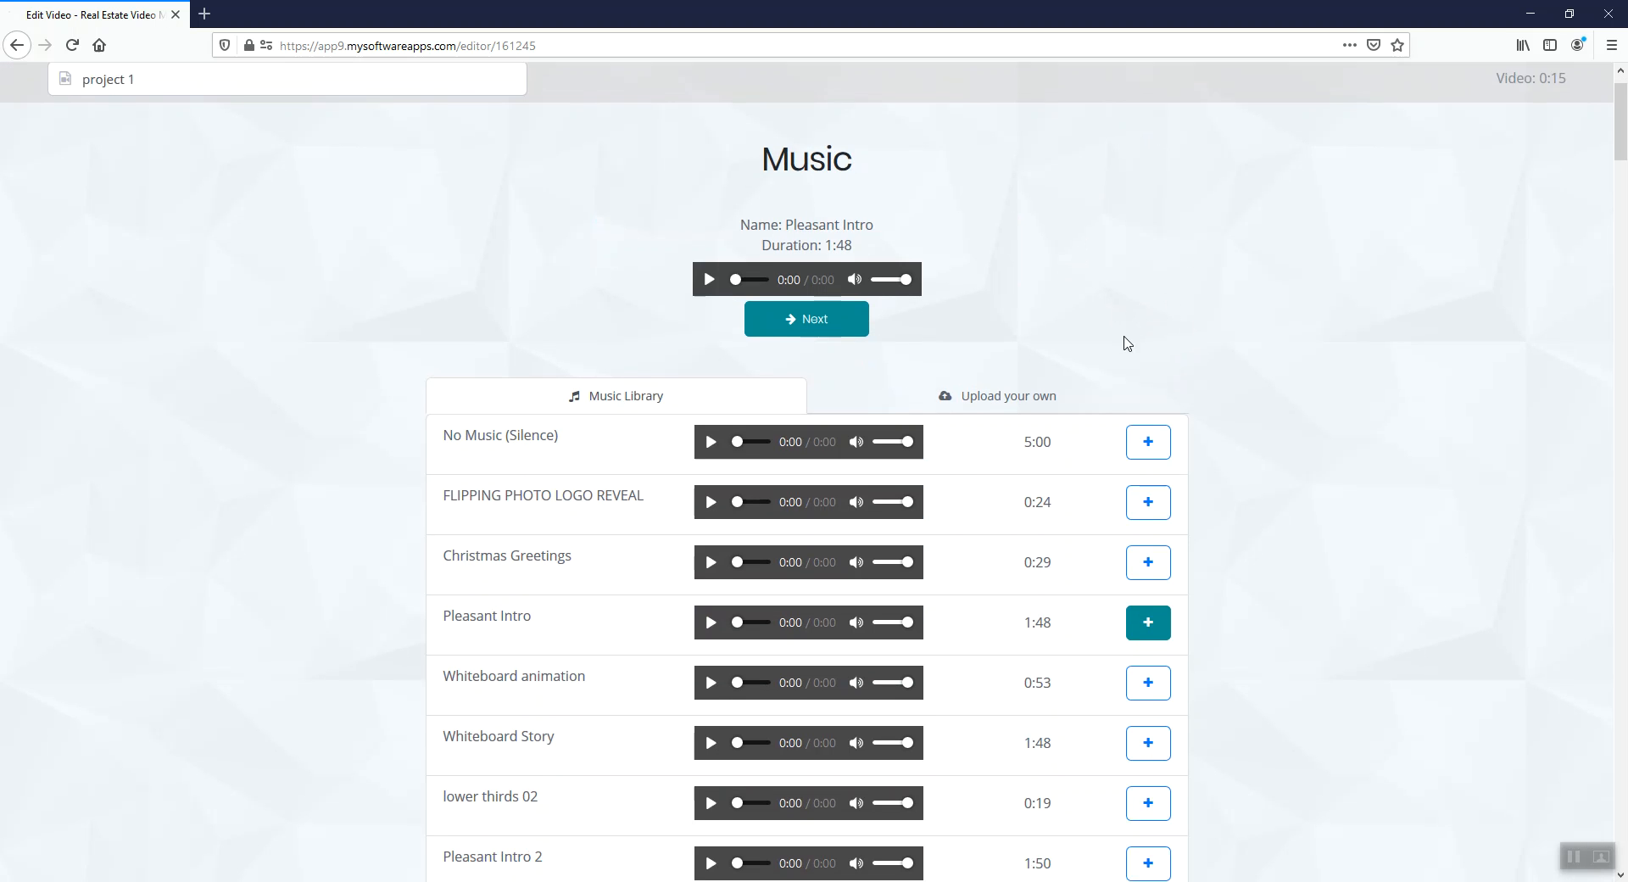
pyautogui.scroll(1, 1020, 322)
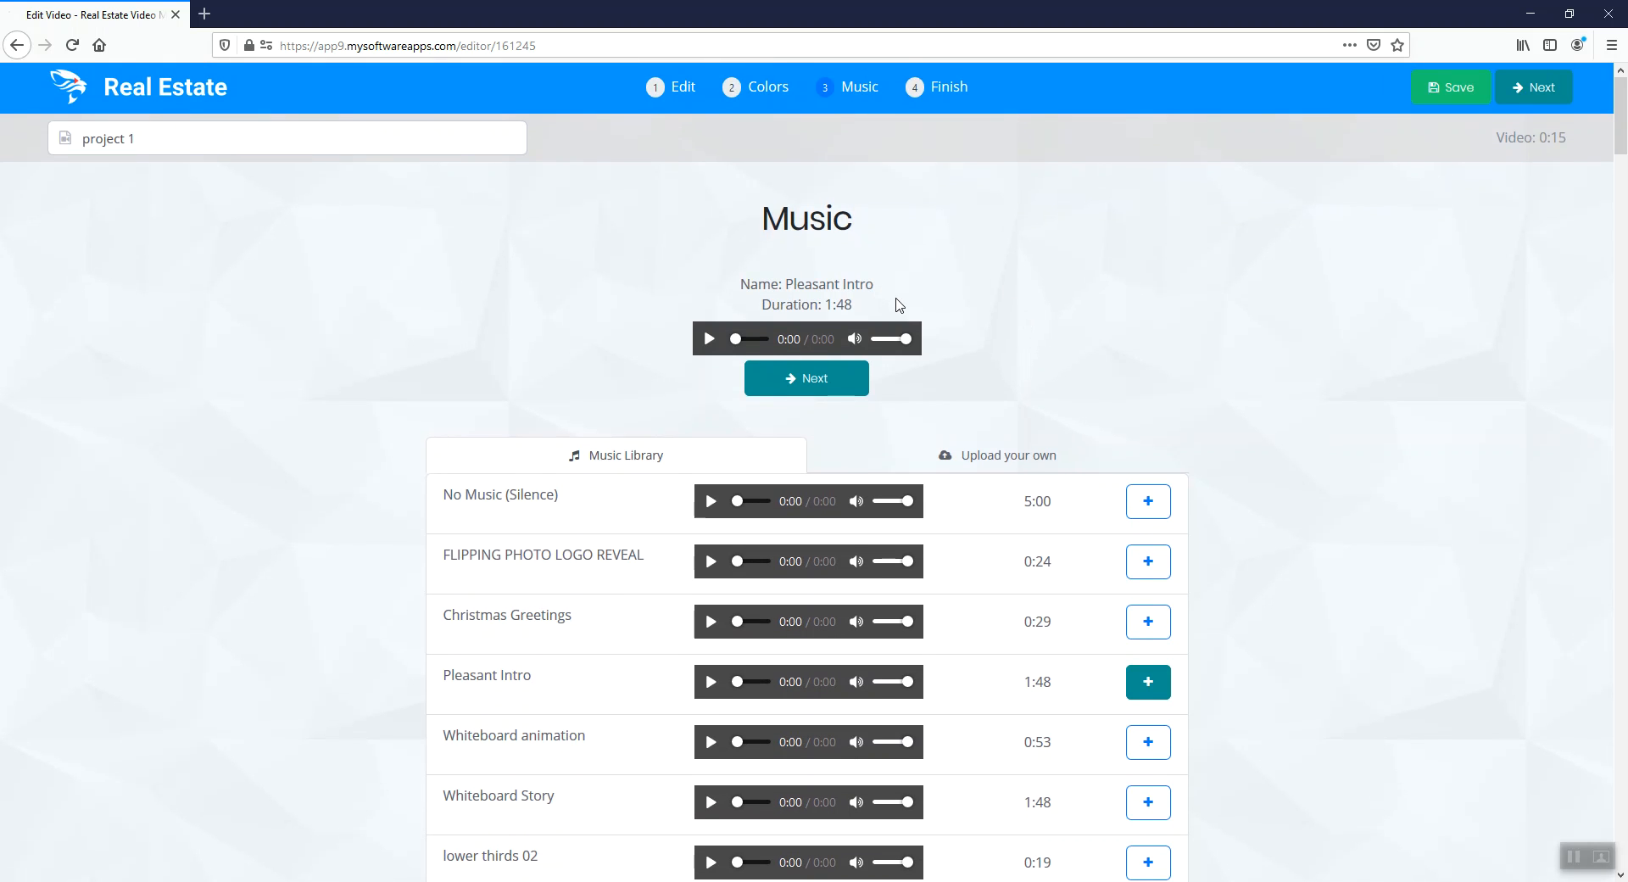
pyautogui.click(710, 339)
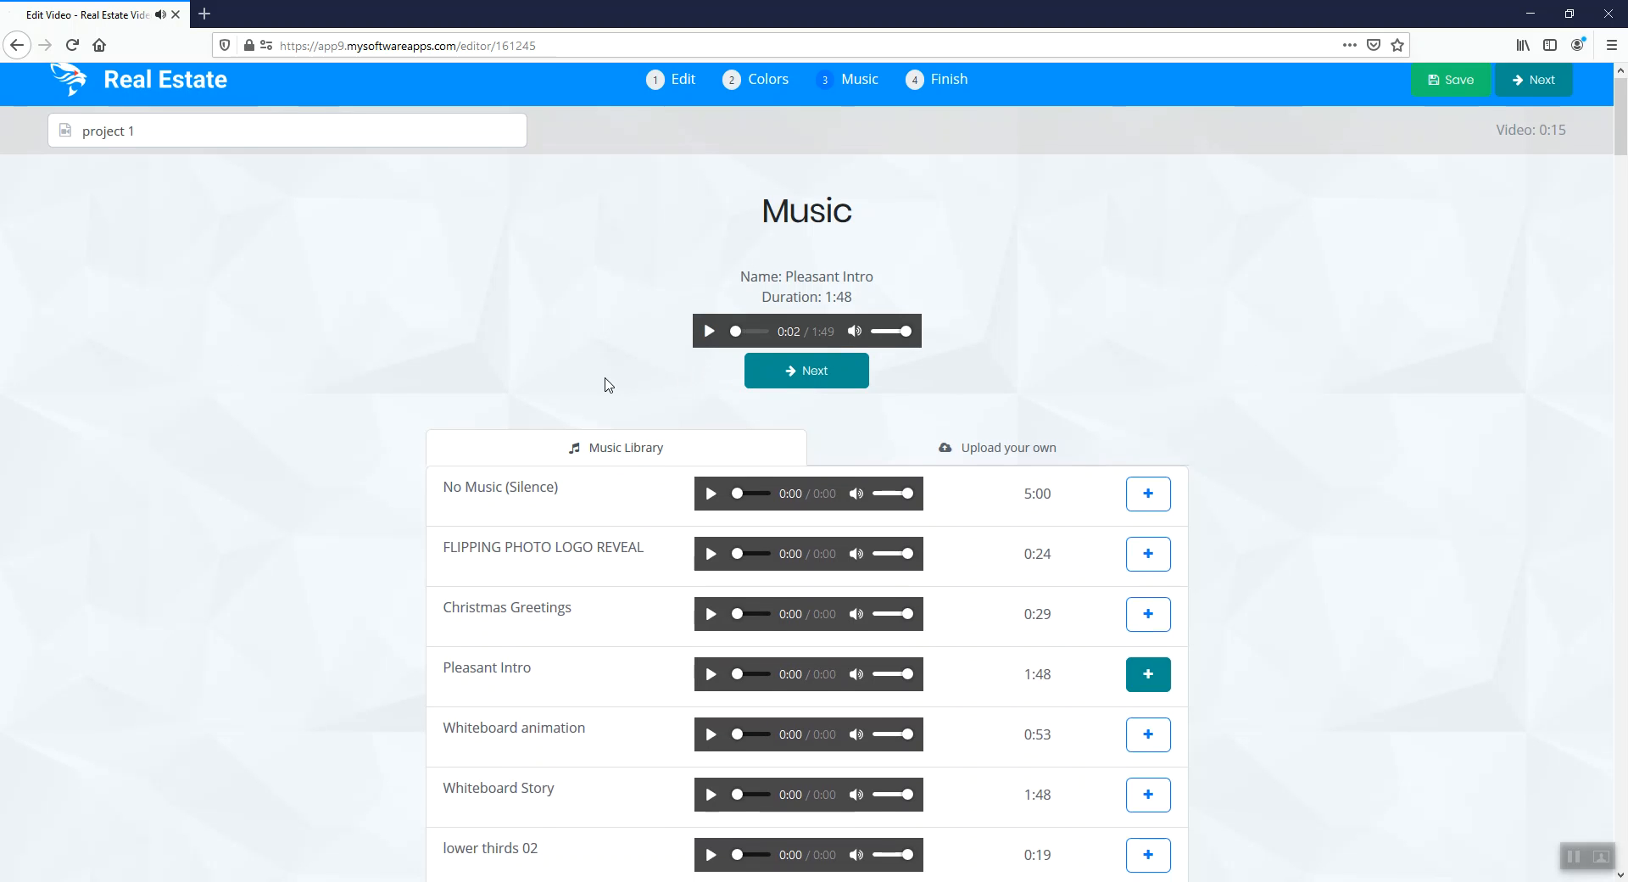
# Browse the tracks in the music library and view the option for uploading custom music
pyautogui.scroll(-1, 607, 394)
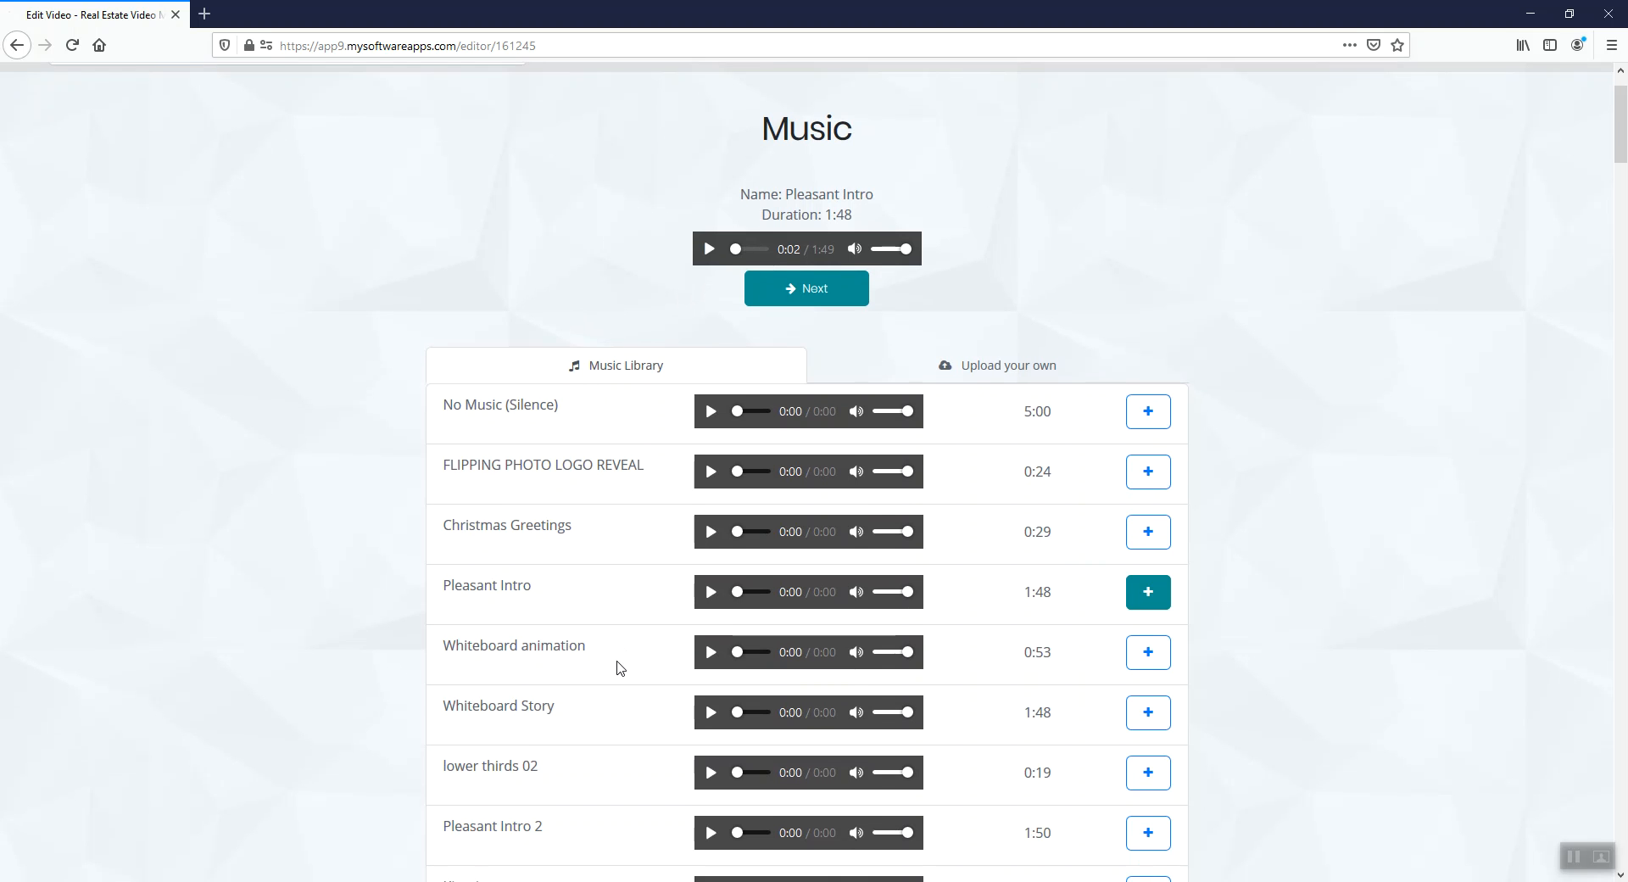
pyautogui.scroll(-3, 614, 665)
pyautogui.scroll(-7, 621, 663)
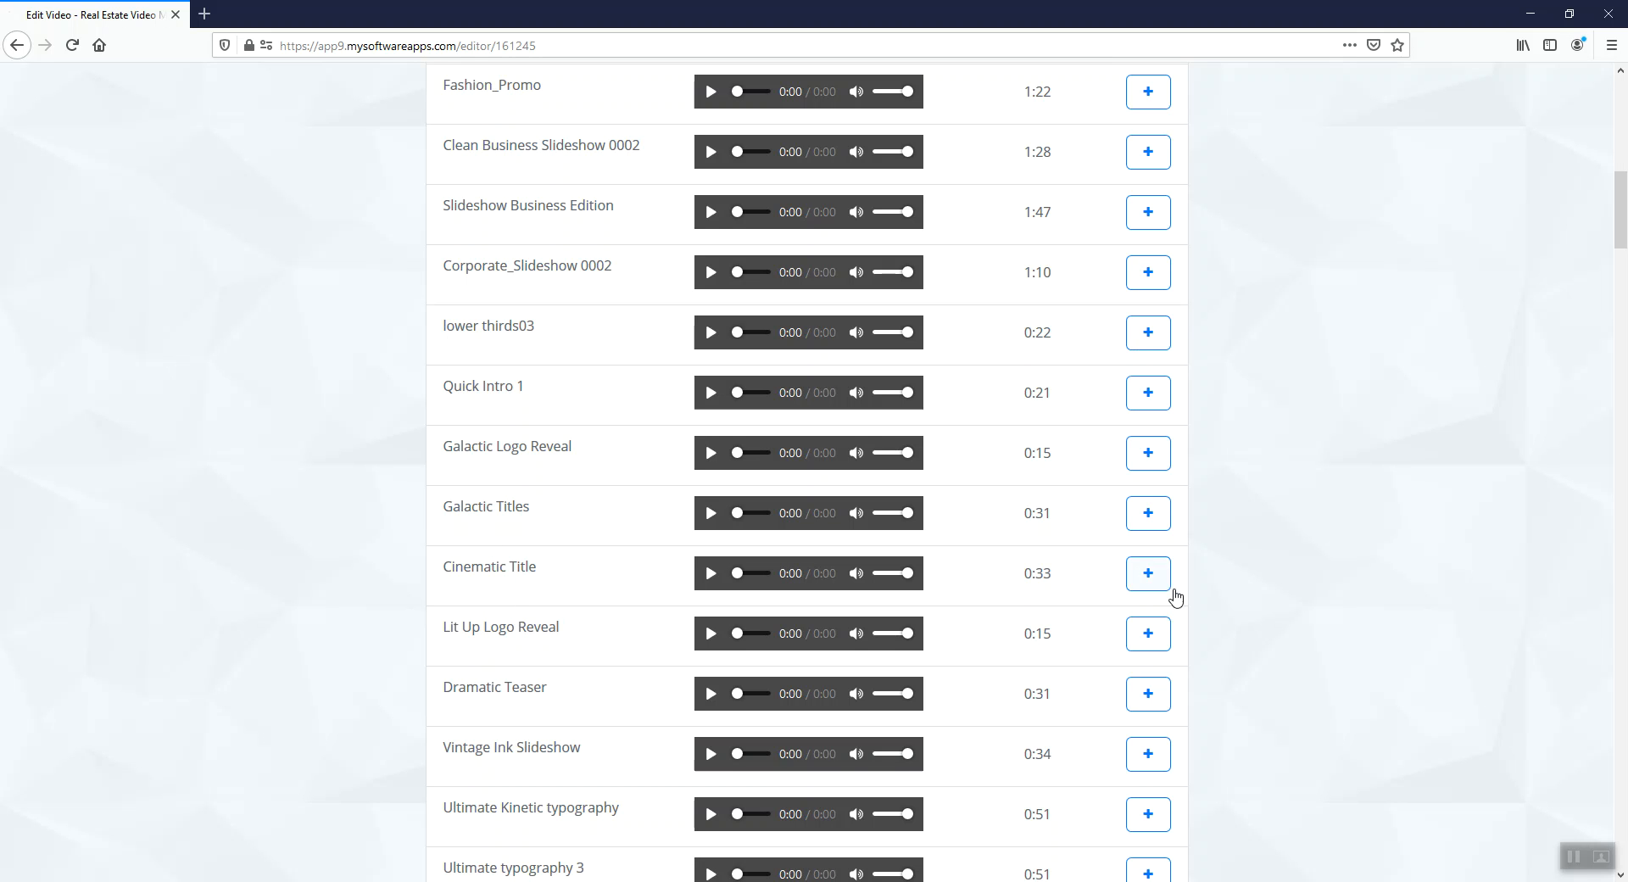
pyautogui.scroll(1, 1227, 616)
pyautogui.scroll(10, 1226, 614)
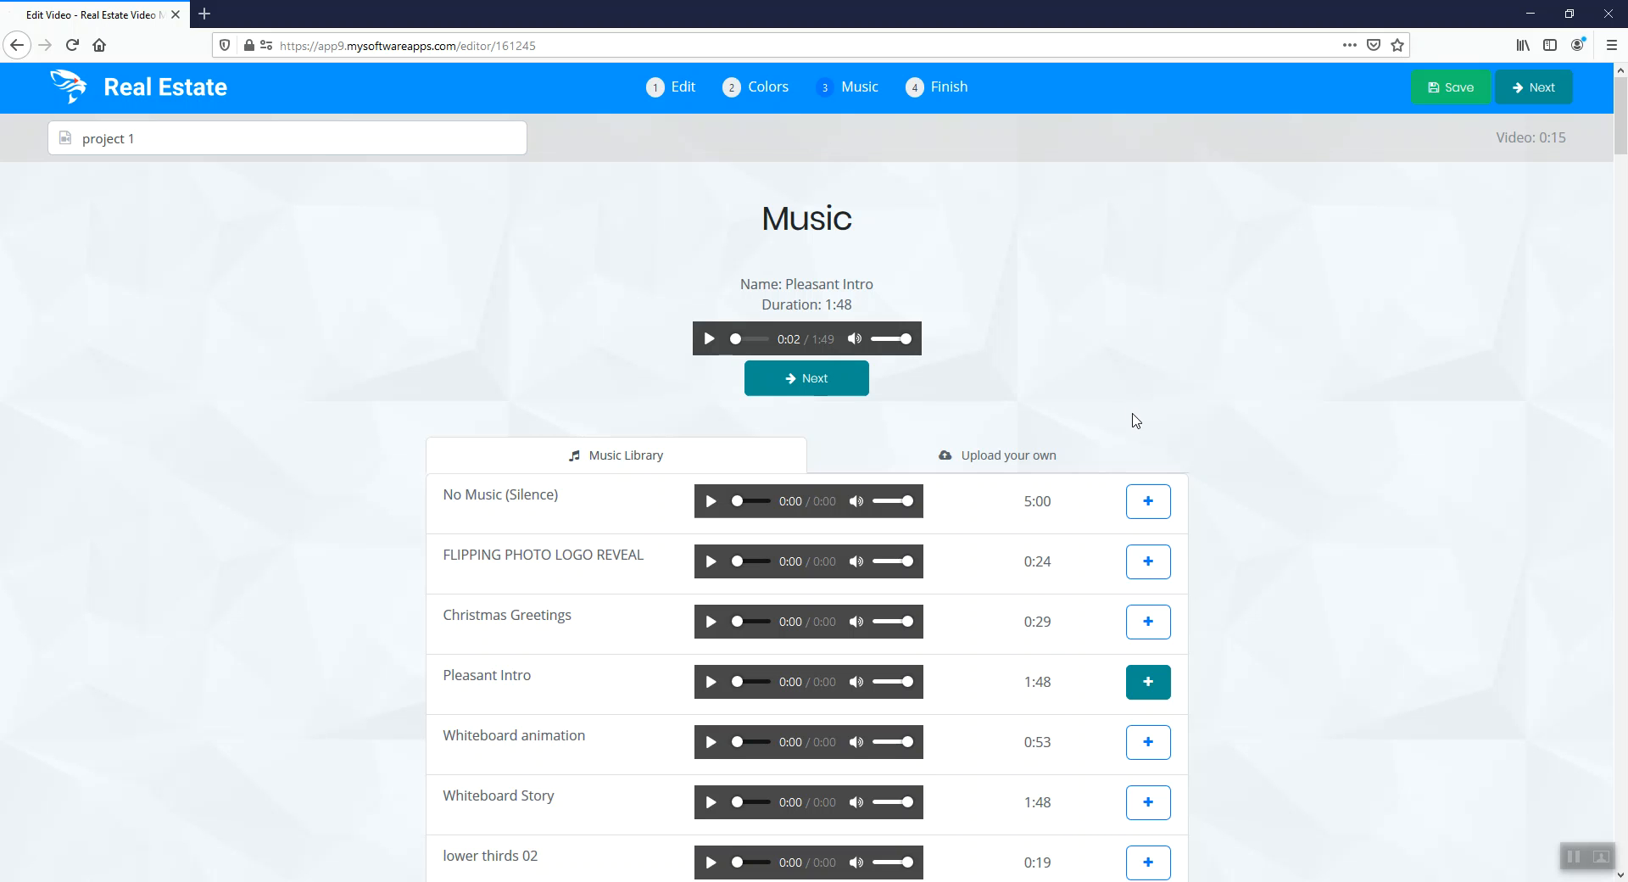
pyautogui.click(1015, 459)
# Proceed to the final stage and start rendering project 1
pyautogui.click(810, 375)
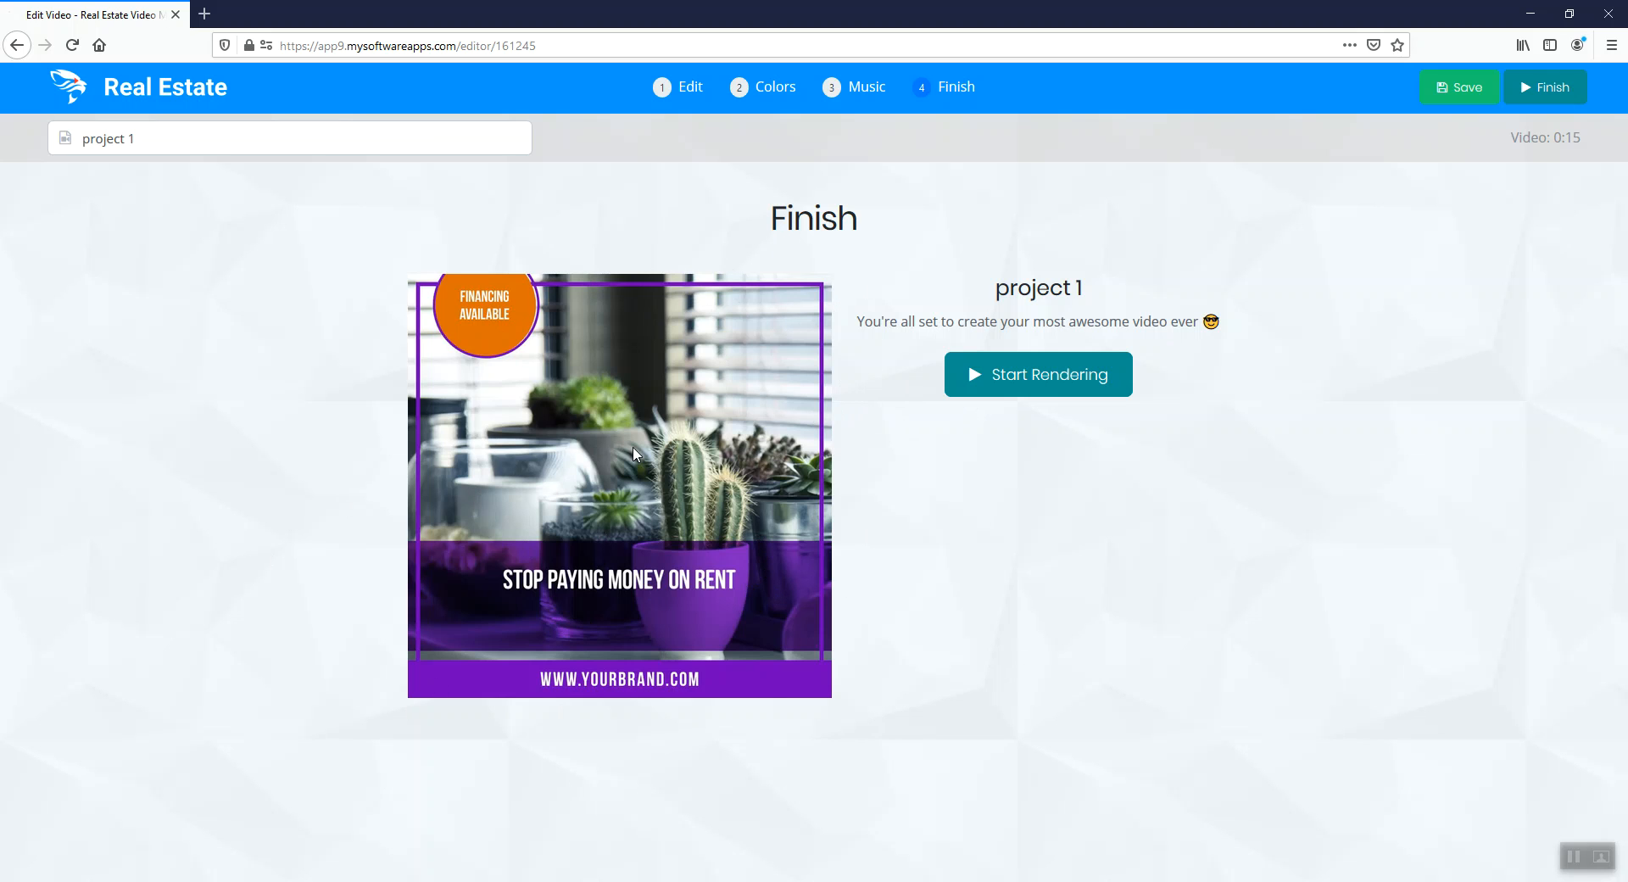
pyautogui.click(1043, 378)
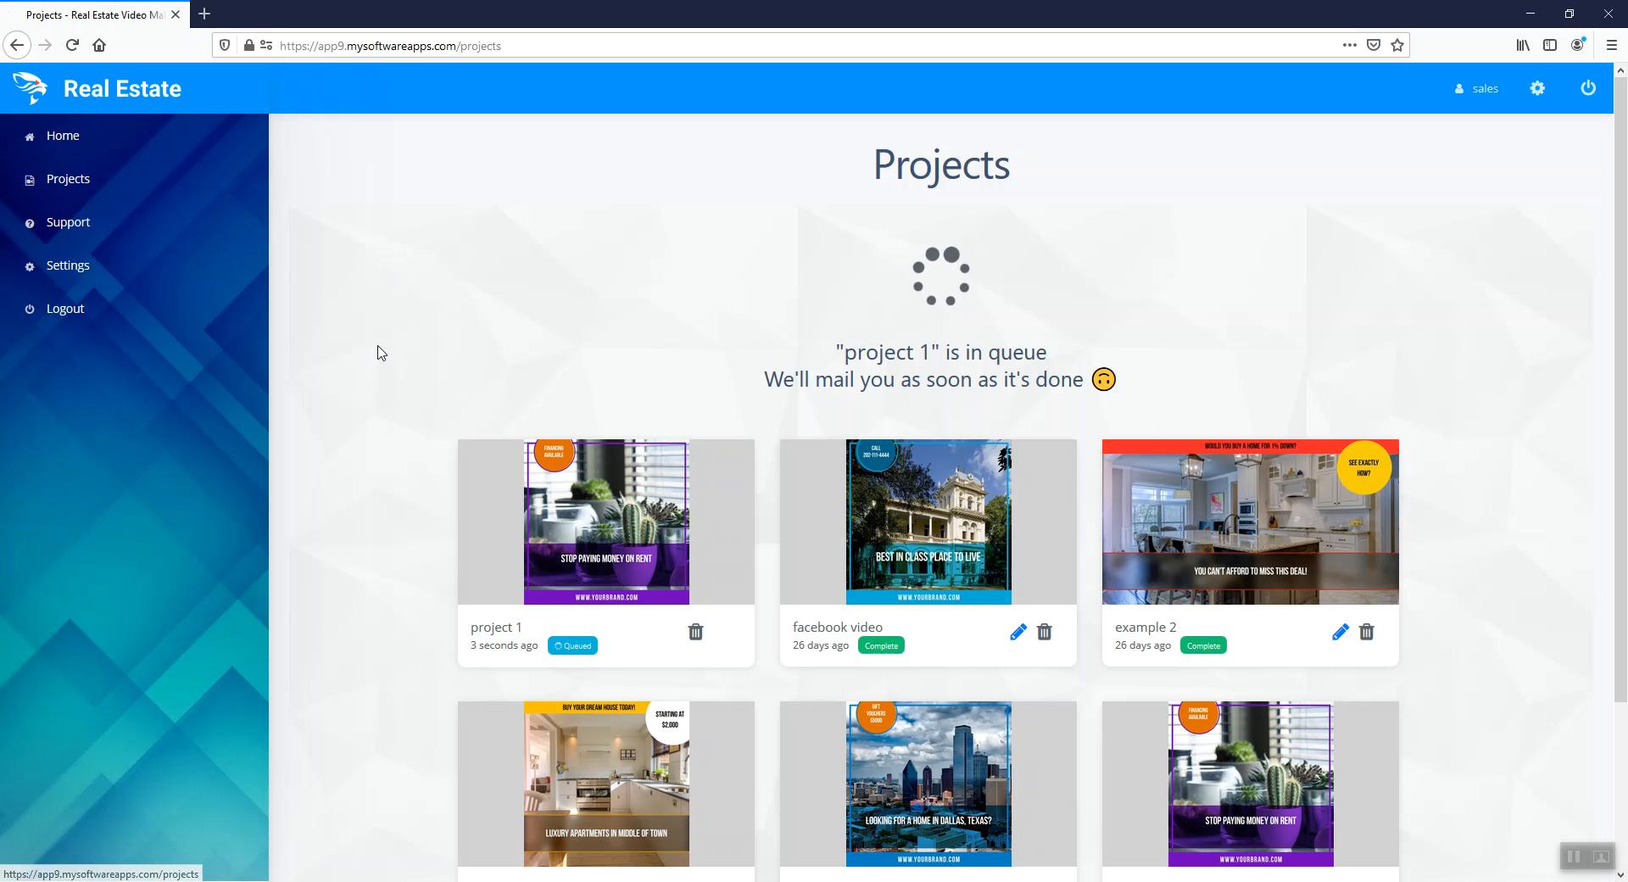
# Look through the projects list and the rendering status of each project
pyautogui.scroll(-1, 391, 373)
pyautogui.scroll(-2, 391, 373)
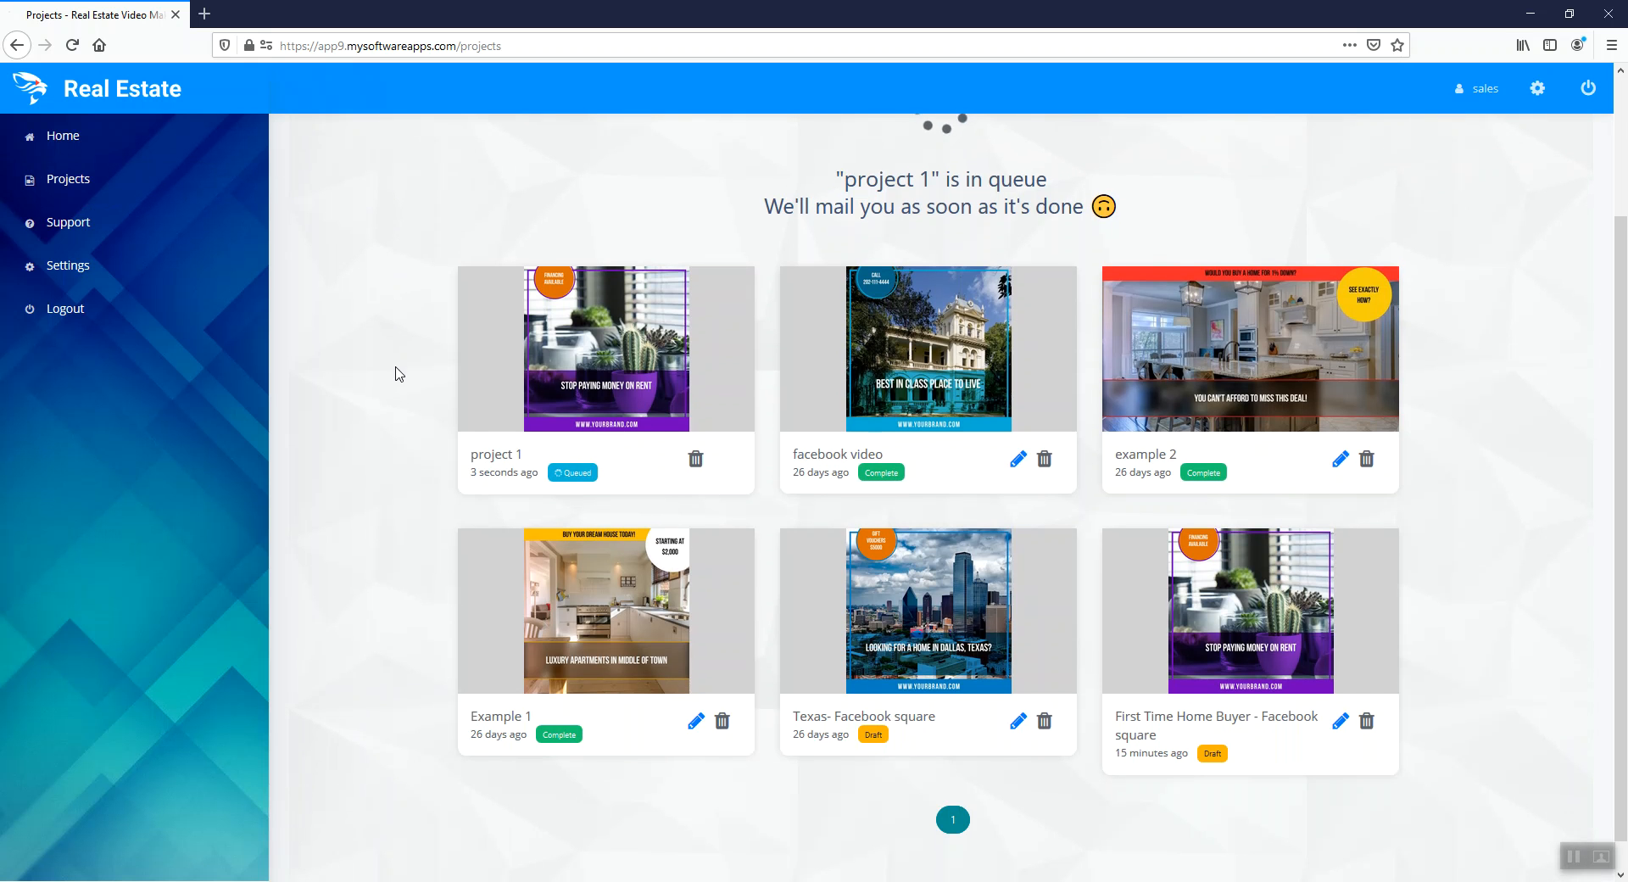
pyautogui.scroll(2, 419, 543)
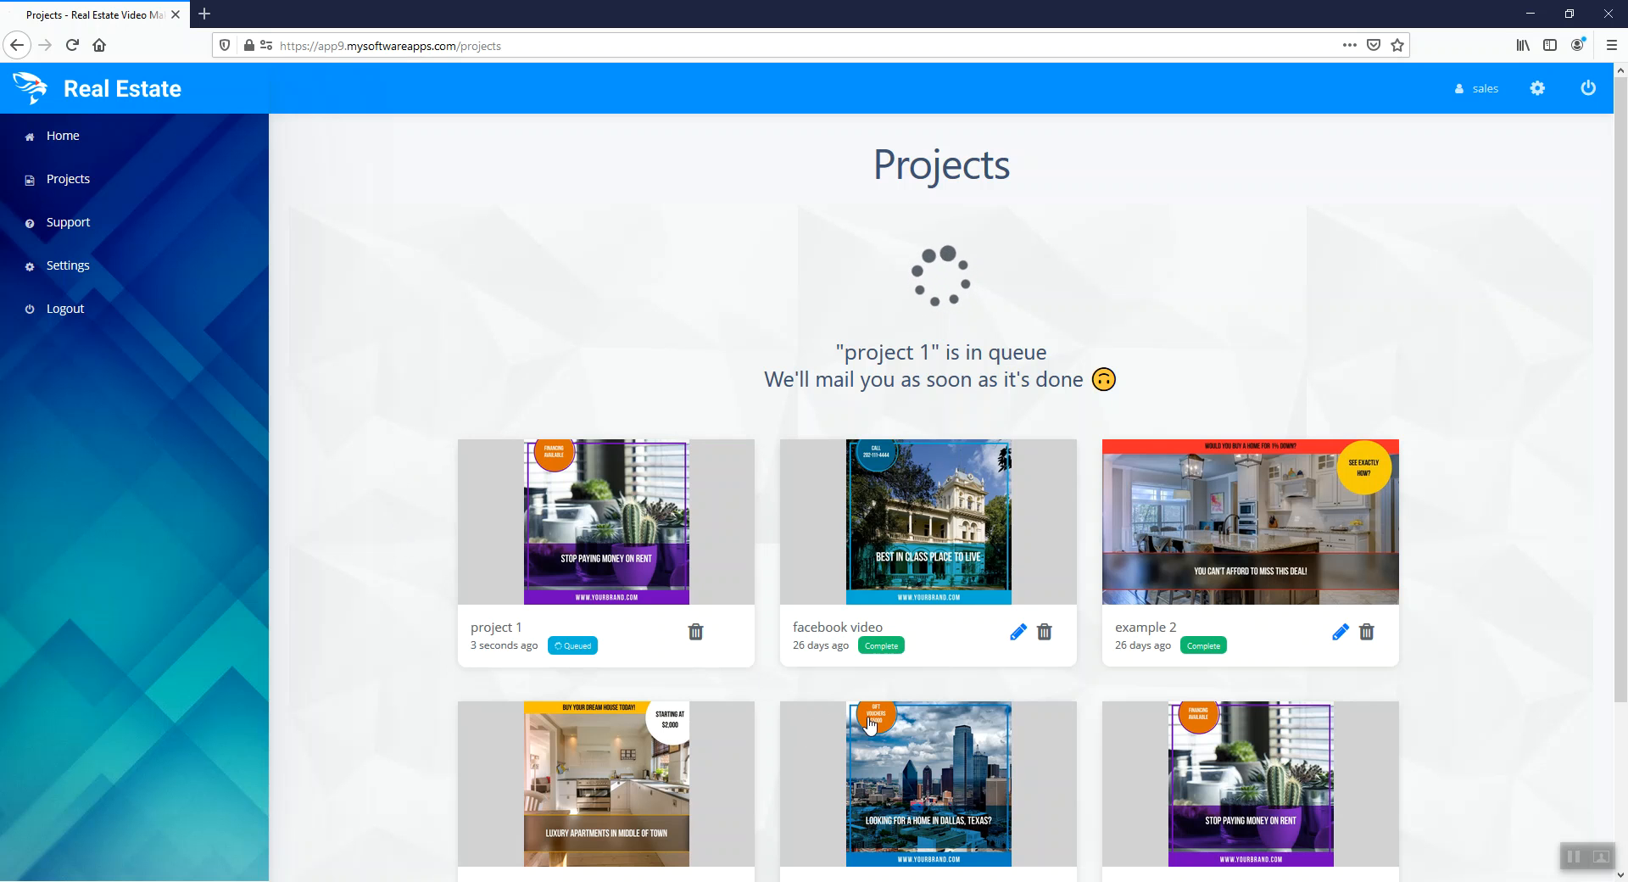
pyautogui.scroll(-1, 952, 687)
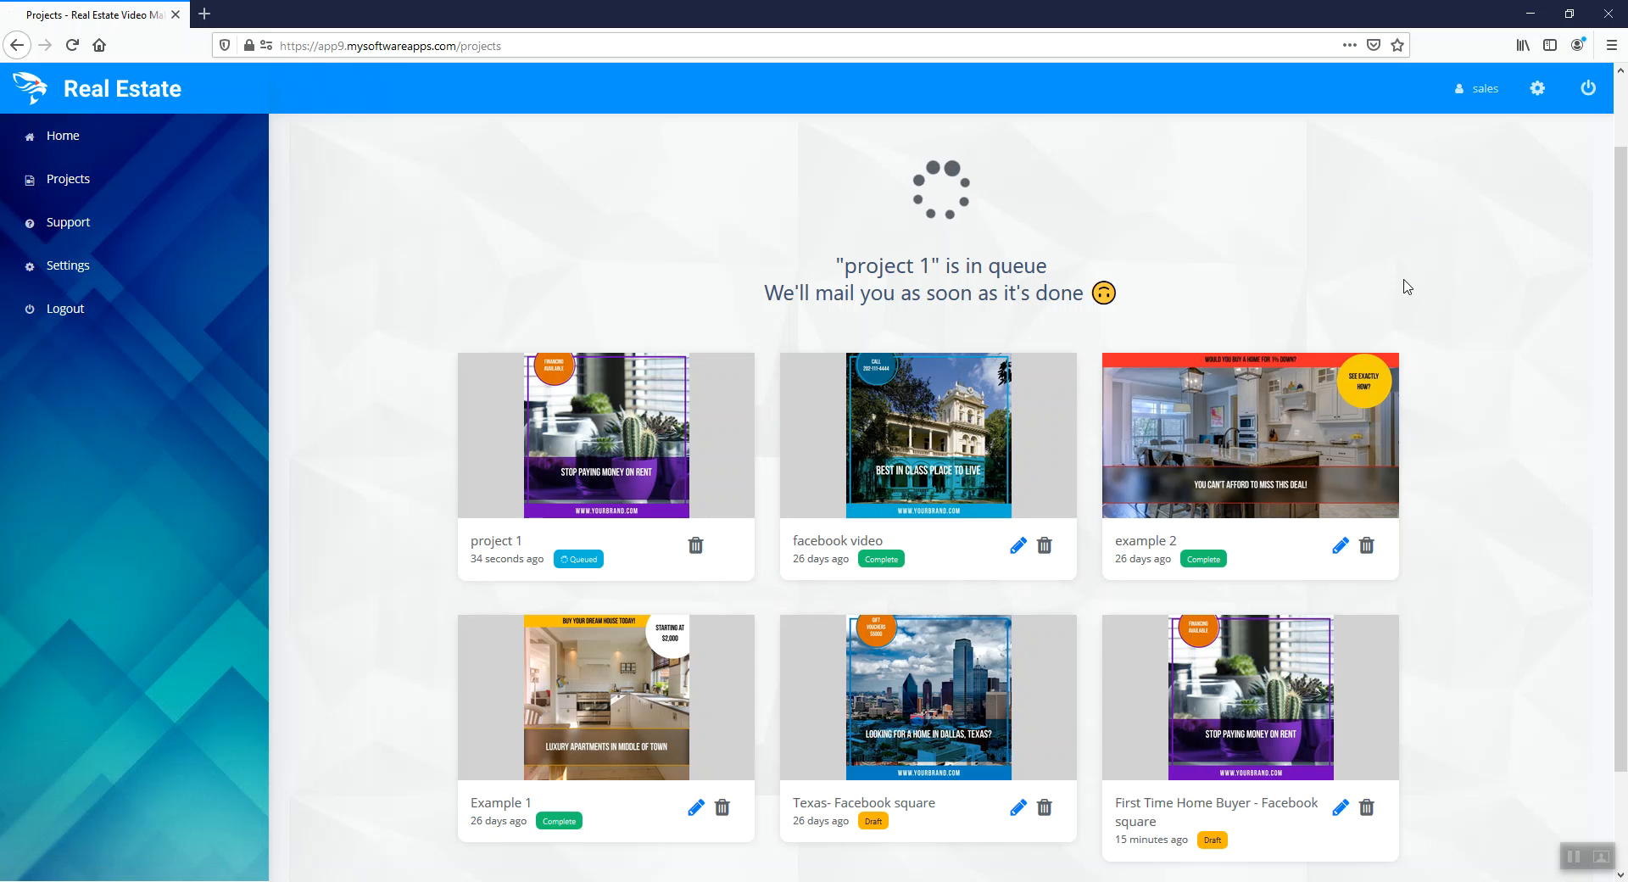
pyautogui.scroll(1, 1029, 277)
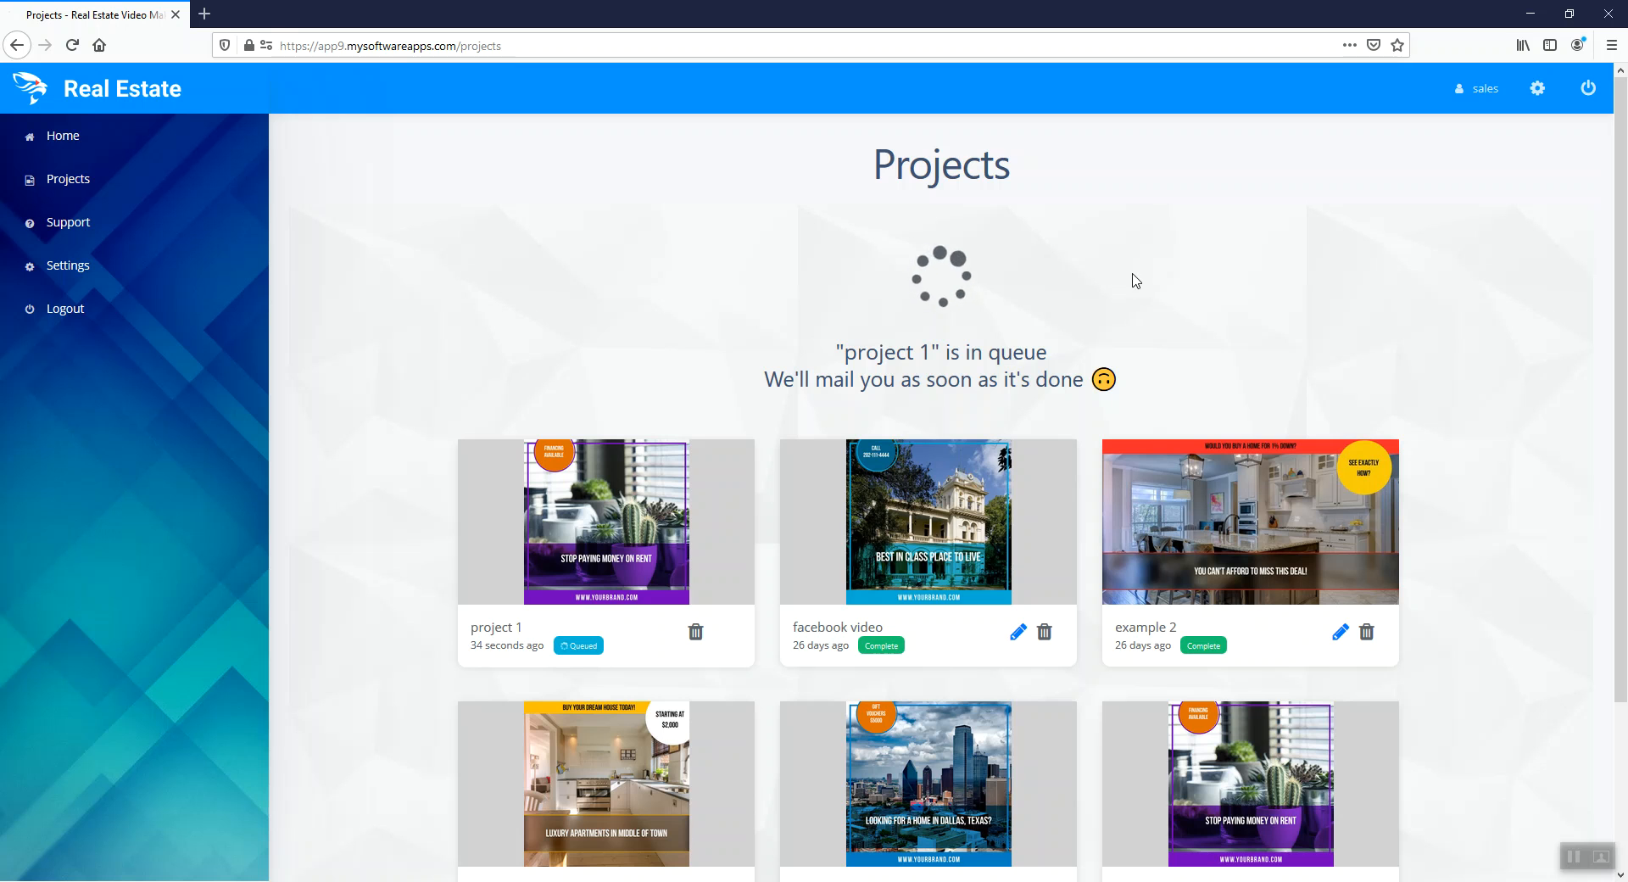
pyautogui.scroll(-2, 1204, 225)
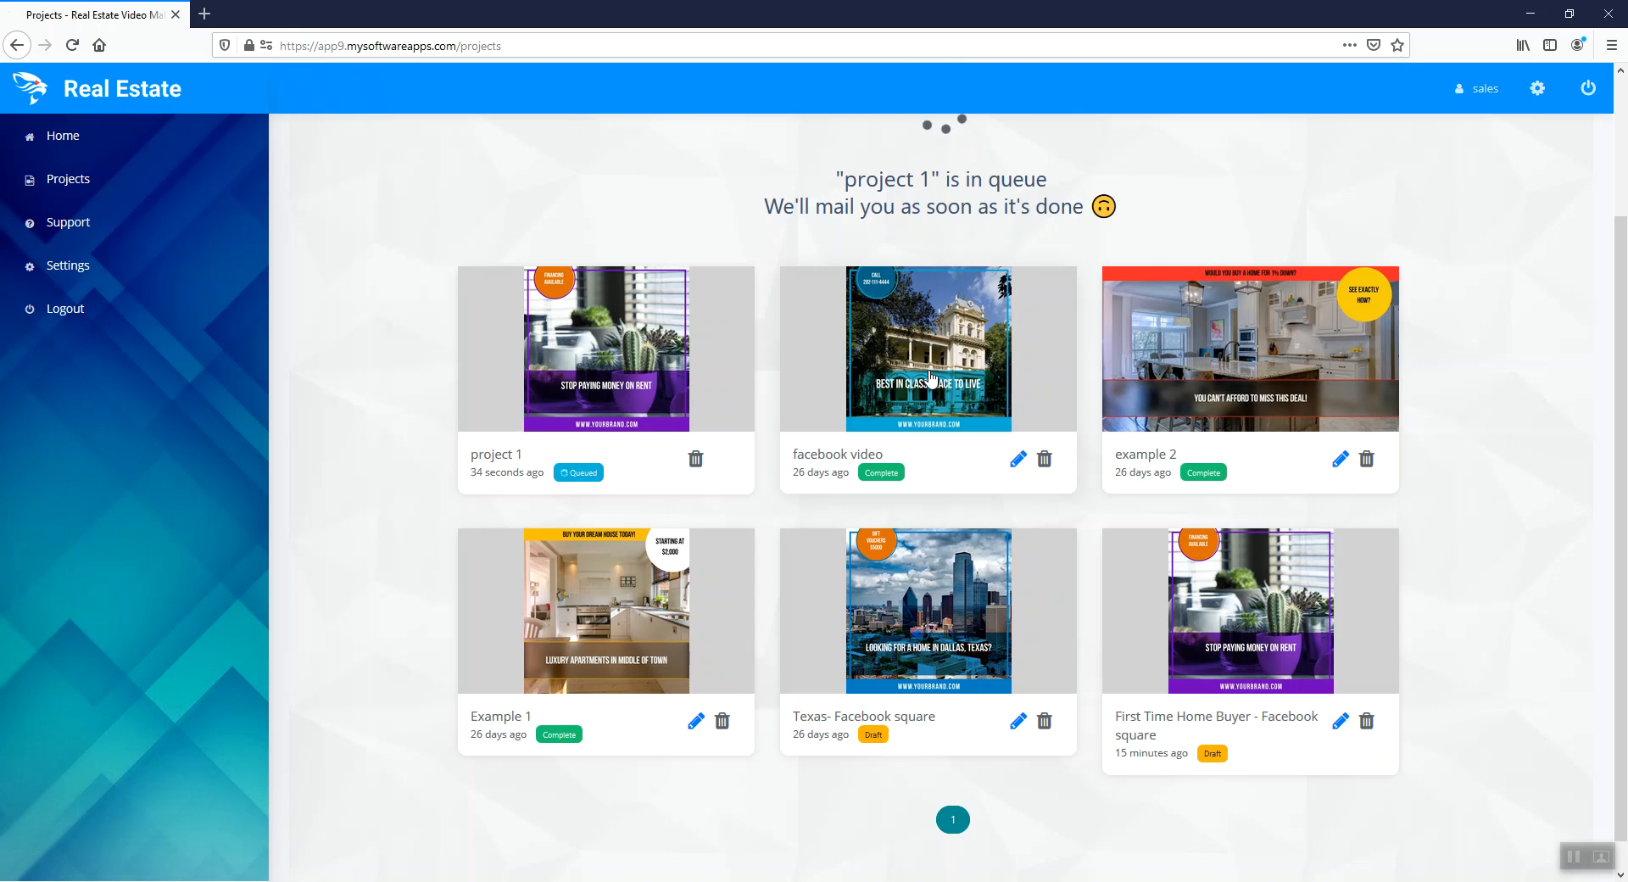
# Preview the completed "facebook video" project, request its MP4 download, and cancel the download
pyautogui.click(1035, 378)
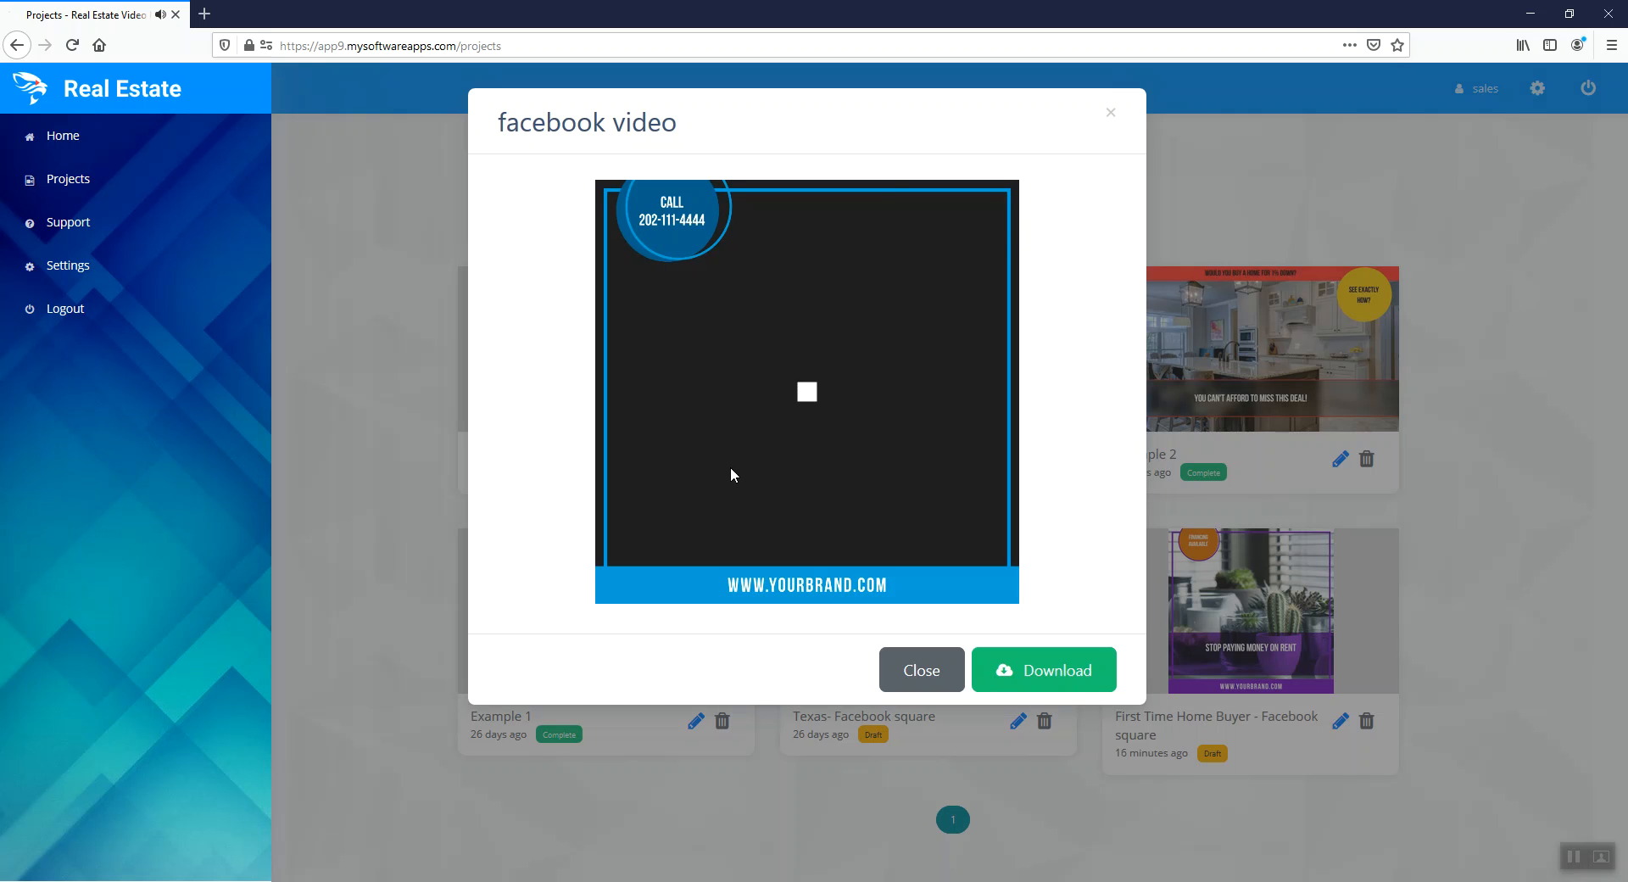
pyautogui.click(1039, 674)
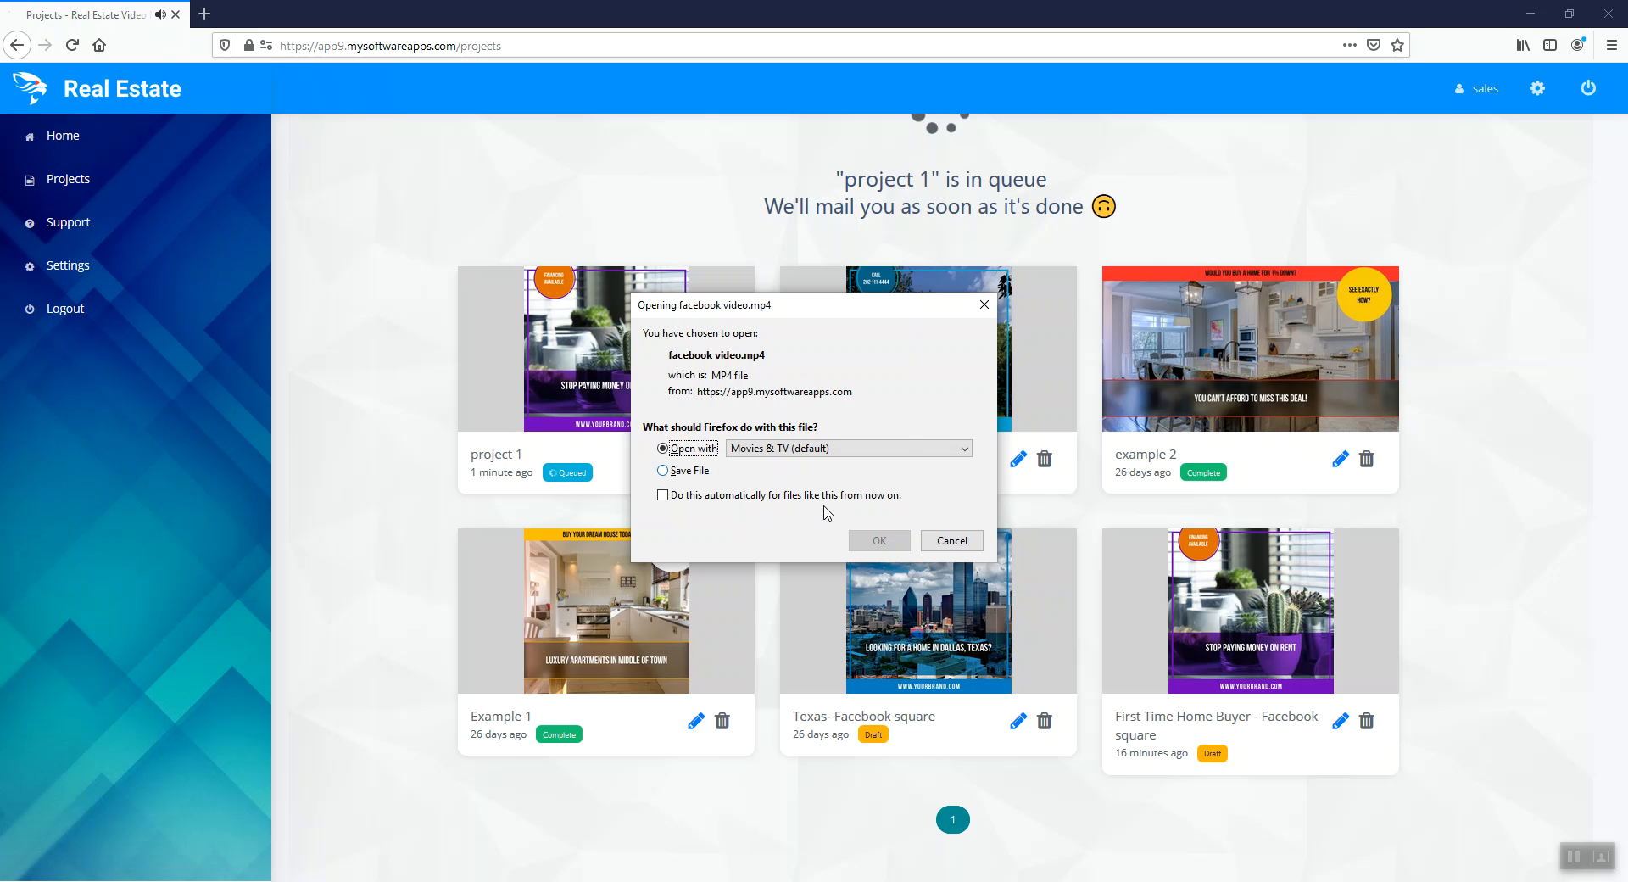
pyautogui.click(951, 540)
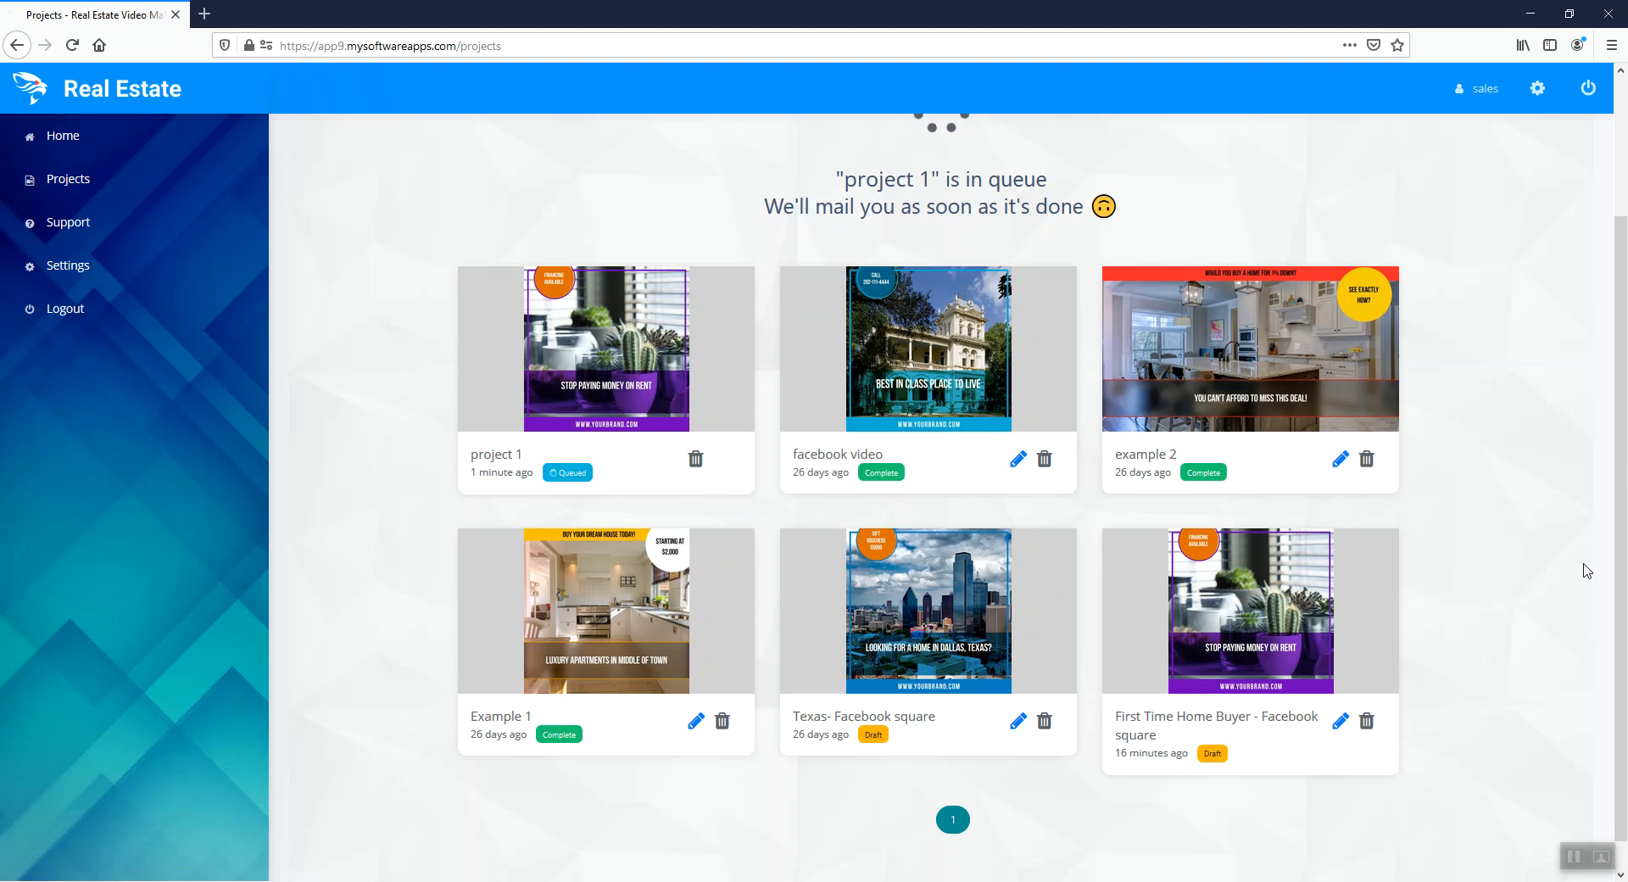
pyautogui.scroll(2, 1500, 647)
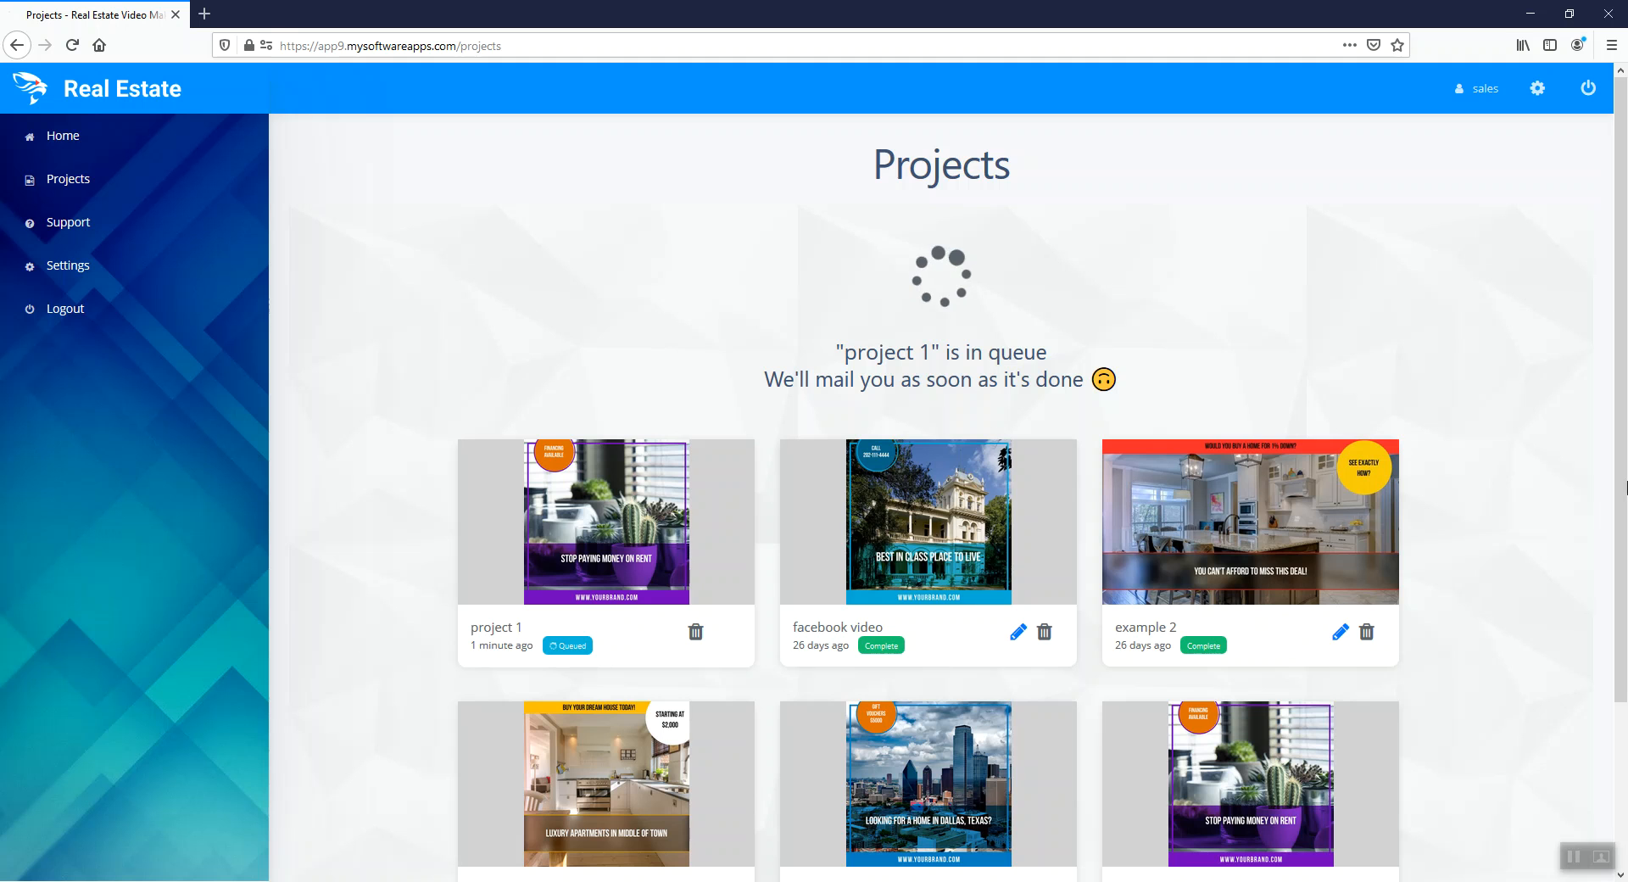
pyautogui.scroll(-3, 1475, 771)
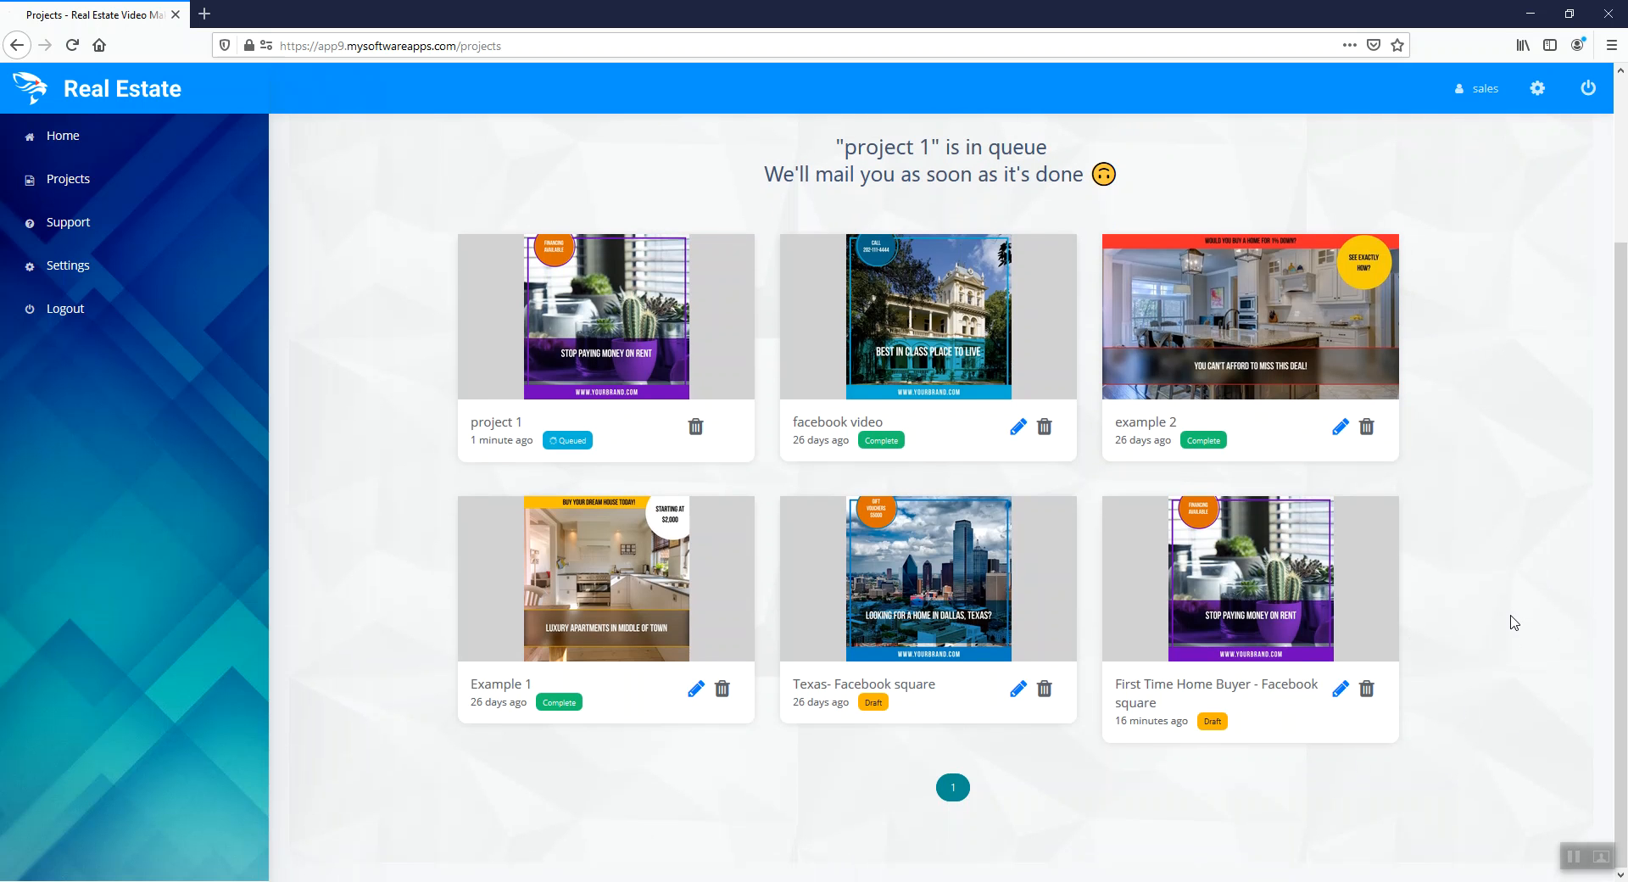
pyautogui.scroll(2, 1530, 653)
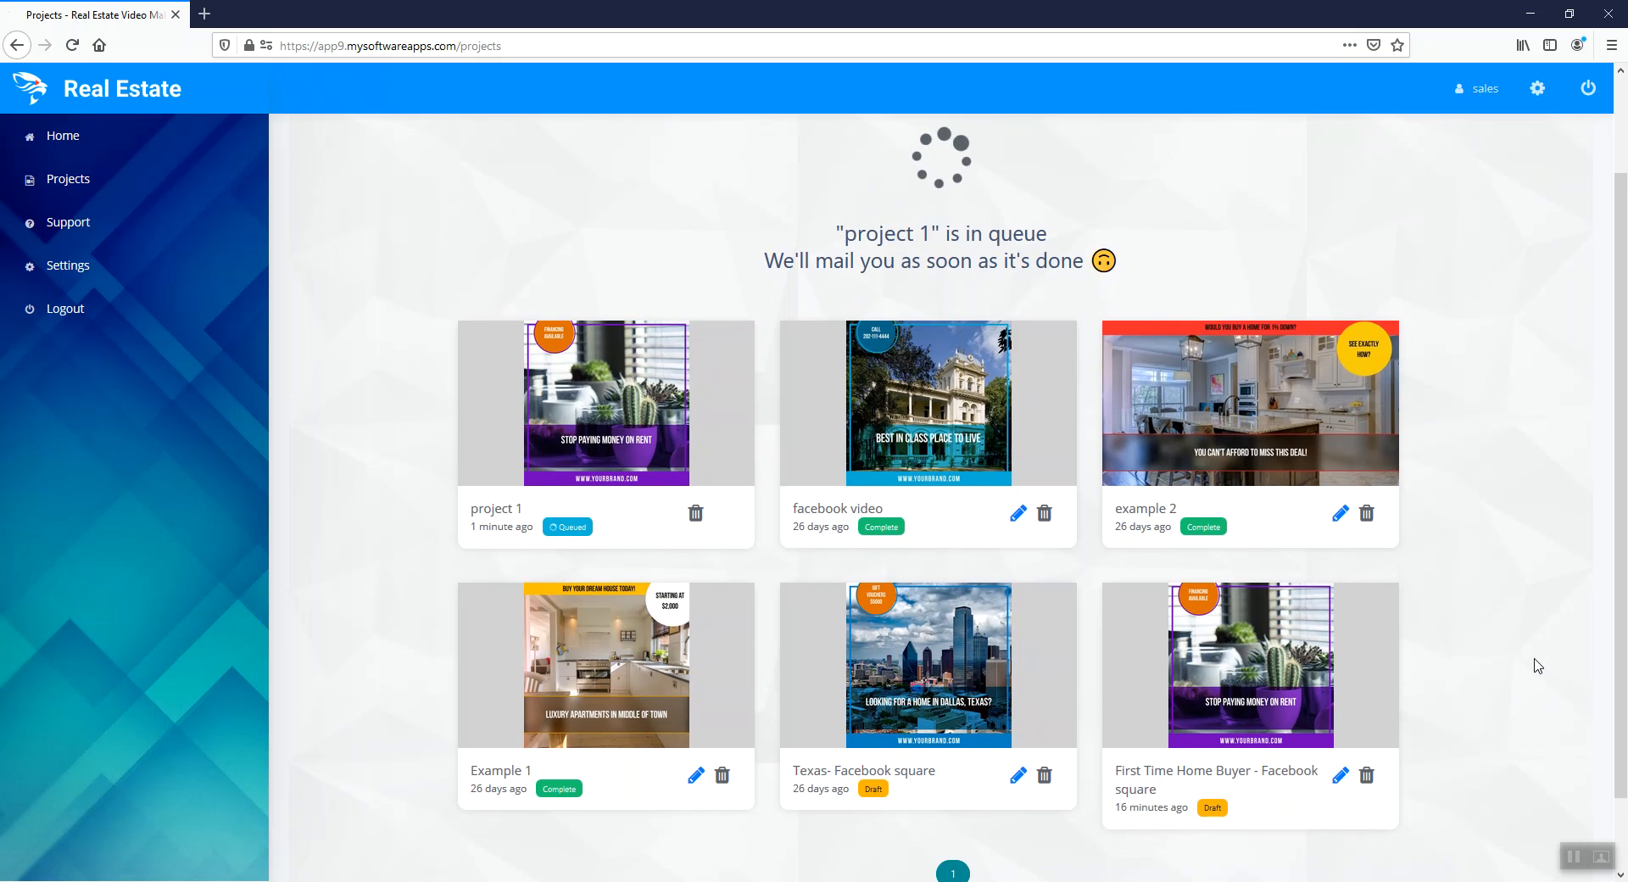
pyautogui.scroll(1, 1533, 666)
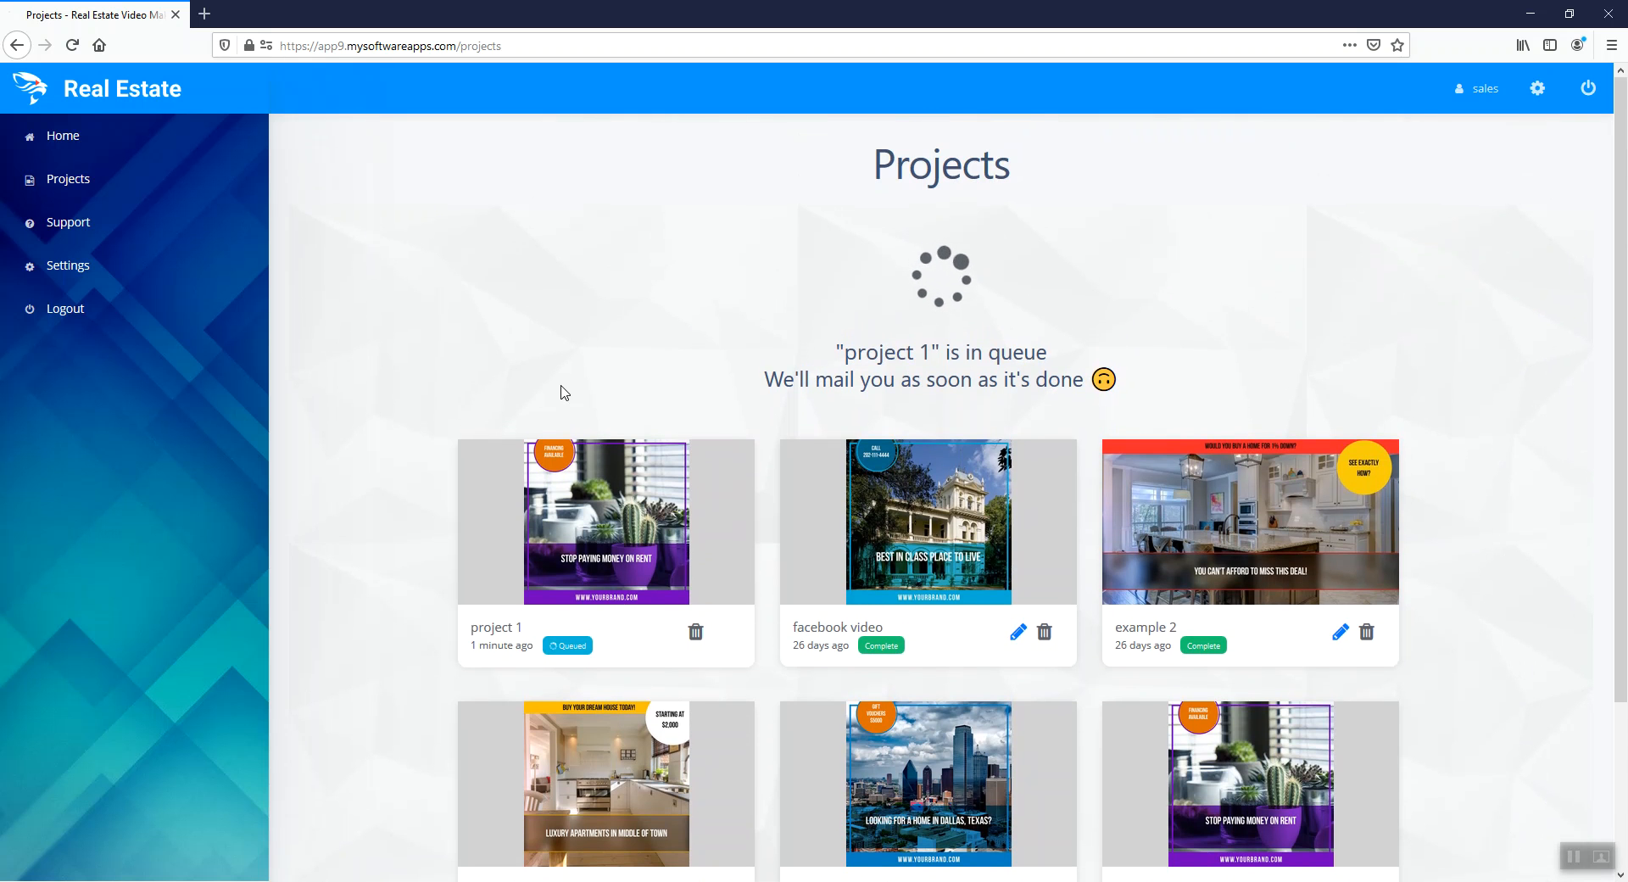